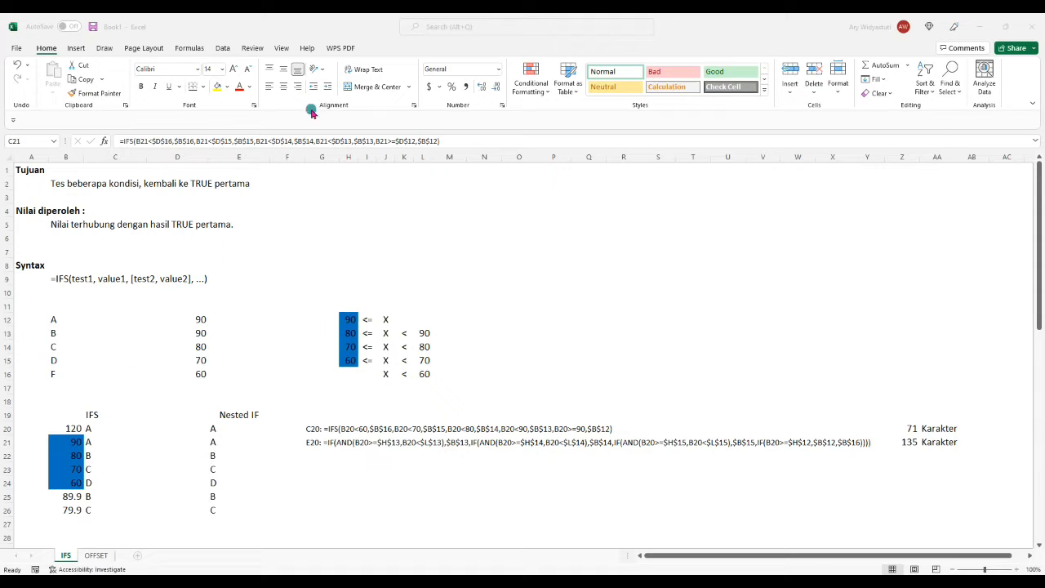
- Set the worksheet's zoom to a custom magnification of 130%
{"action": "left_click", "coordinate": [281, 49]}
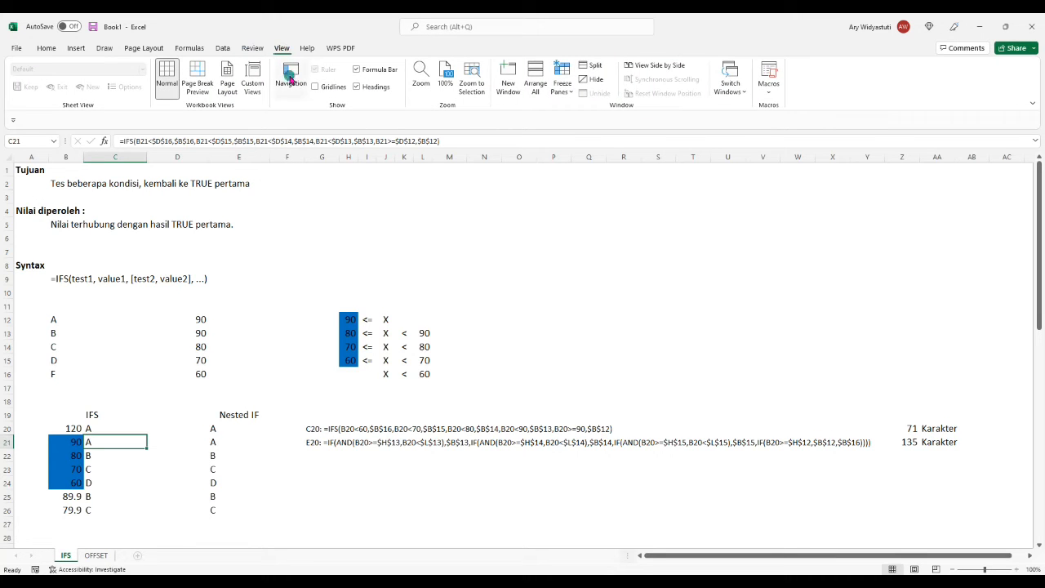
{"action": "left_click", "coordinate": [419, 75]}
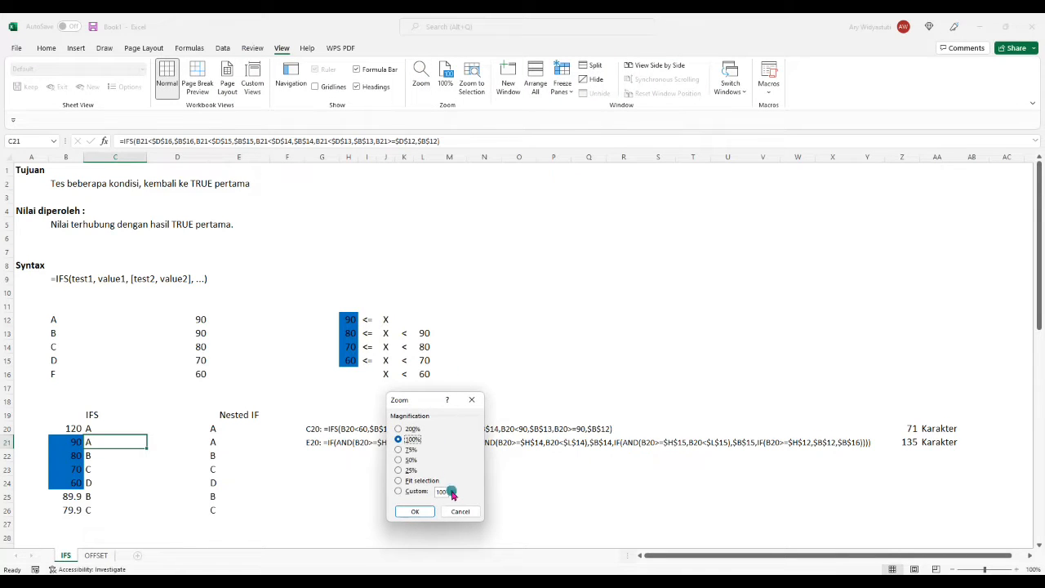
{"action": "left_click_drag", "start_coordinate": [453, 493], "coordinate": [384, 495]}
{"action": "type", "text": "130"}
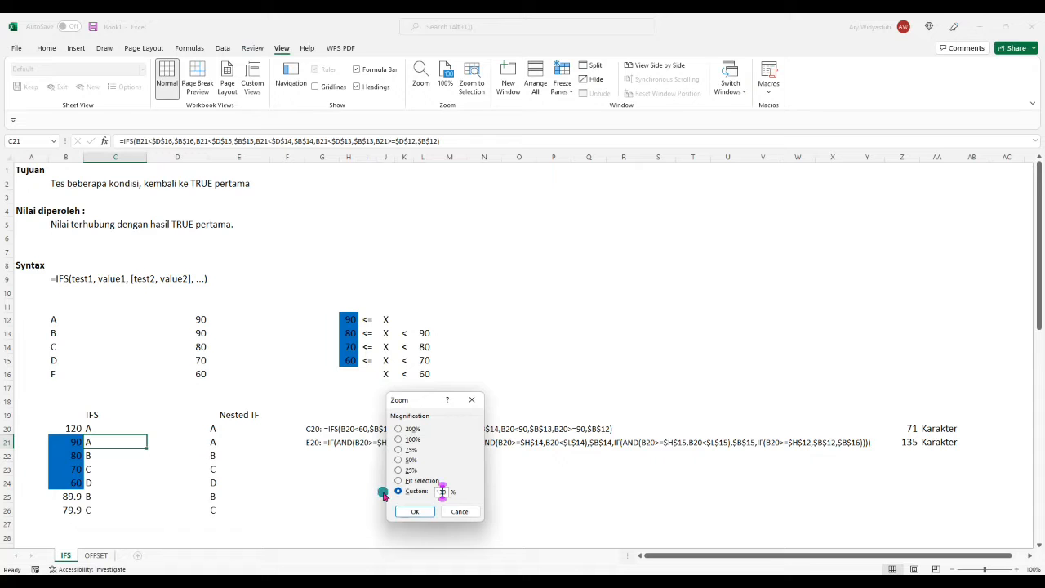
{"action": "key", "text": "Return"}
- In C20's IFS formula, replace the hard-coded thresholds 60 and 70 with references to D16 and D15
{"action": "scroll", "coordinate": [404, 364], "scroll_direction": "down", "scroll_amount": 3}
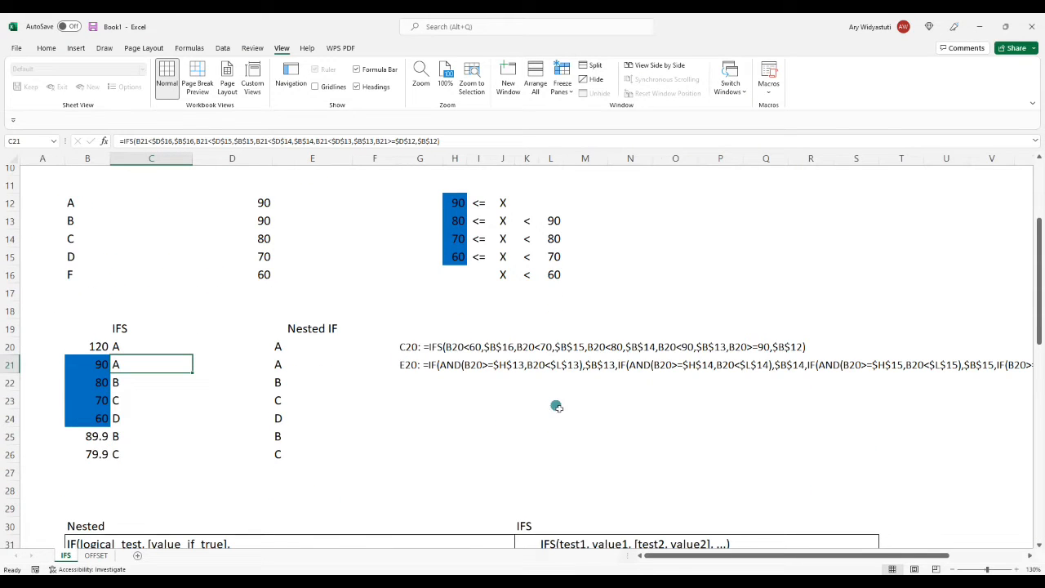
{"action": "scroll", "coordinate": [168, 395], "scroll_direction": "down", "scroll_amount": 1}
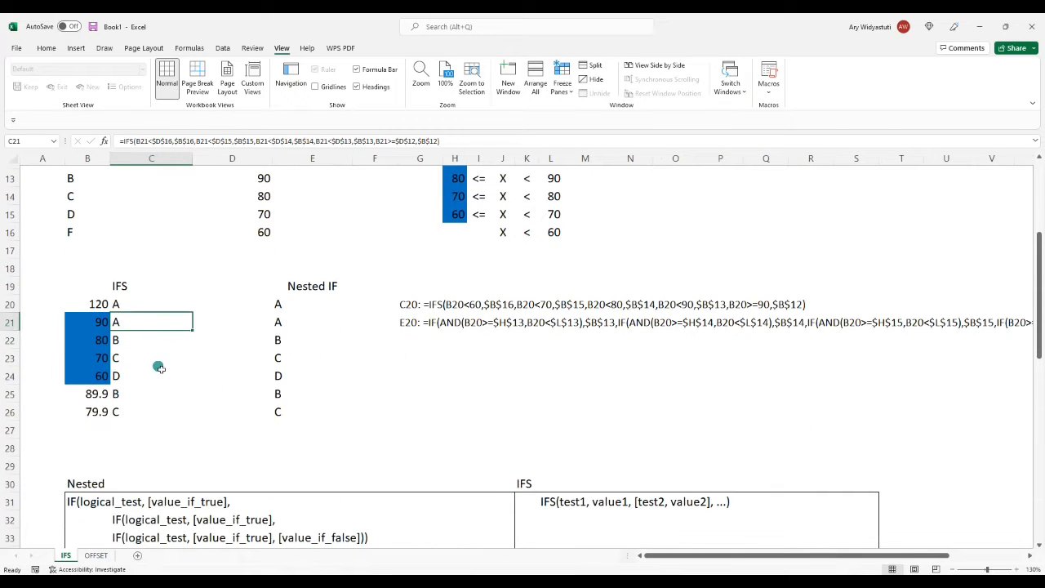
{"action": "scroll", "coordinate": [156, 366], "scroll_direction": "up", "scroll_amount": 1}
{"action": "left_click", "coordinate": [140, 349]}
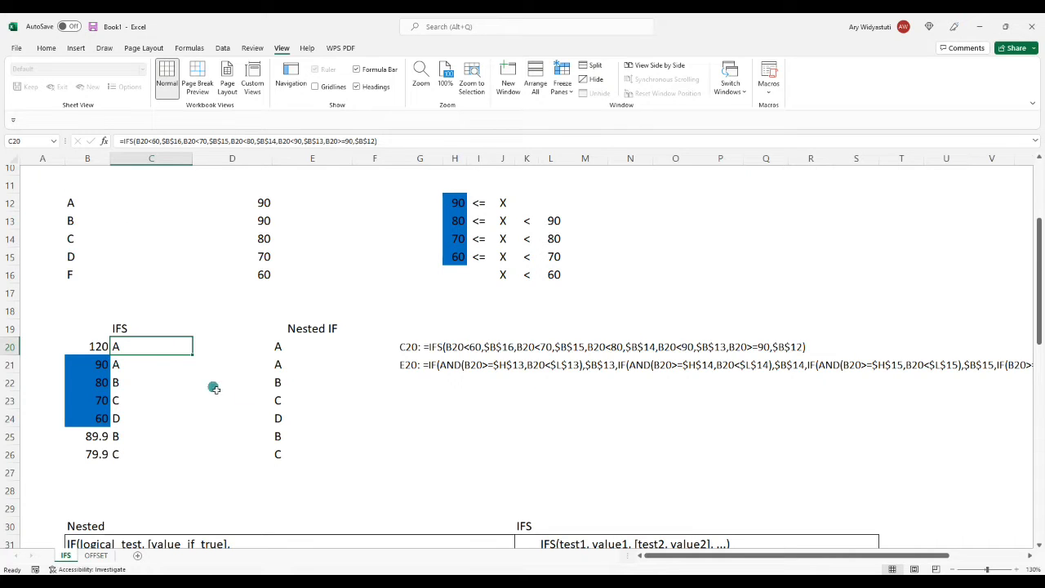
{"action": "double_click", "coordinate": [145, 352]}
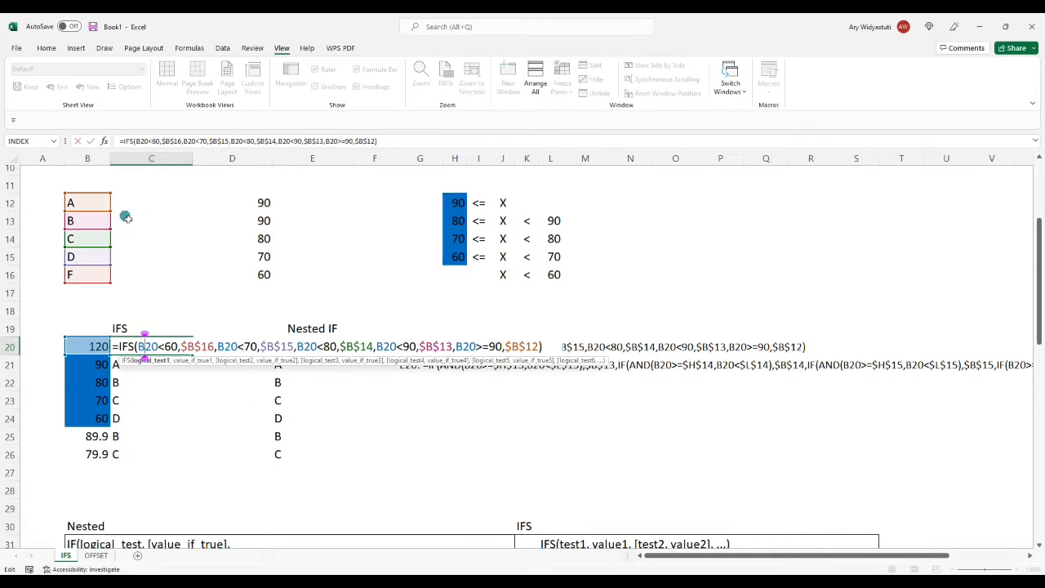
{"action": "left_click", "coordinate": [157, 140]}
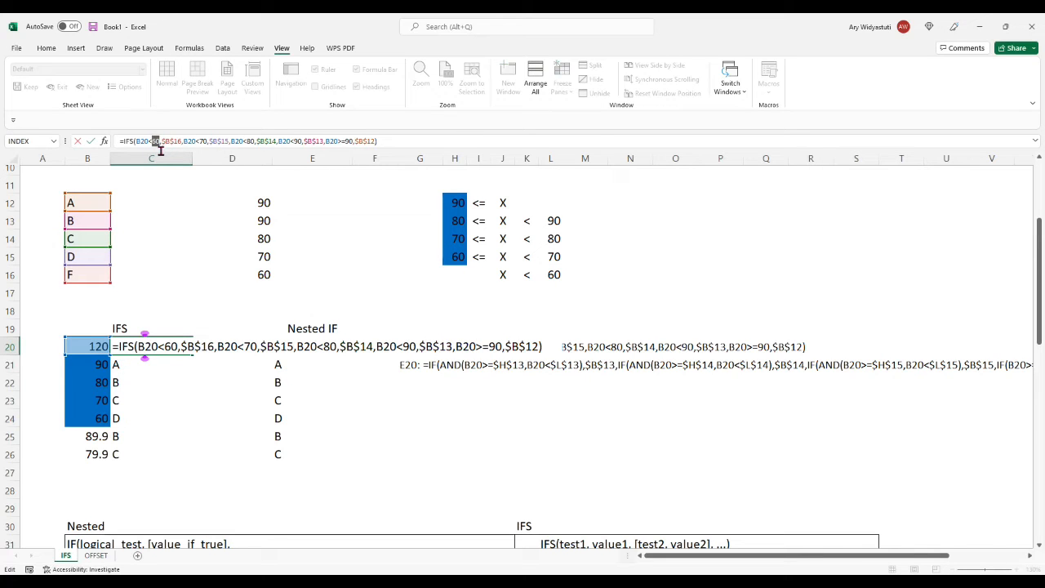
{"action": "left_click", "coordinate": [269, 278]}
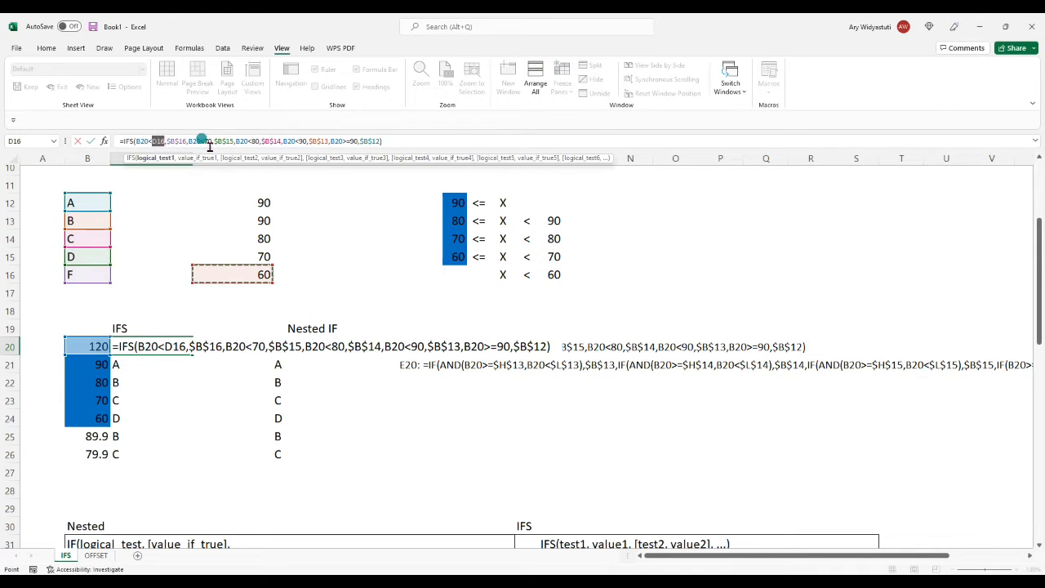
{"action": "left_click", "coordinate": [204, 140]}
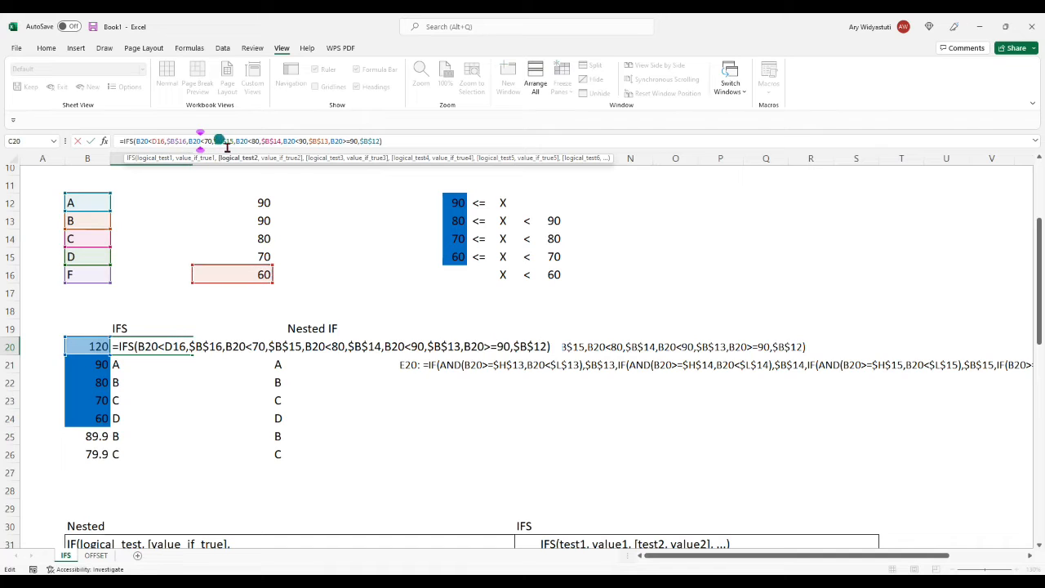
{"action": "left_click_drag", "start_coordinate": [214, 141], "coordinate": [209, 142]}
{"action": "left_click", "coordinate": [213, 143]}
{"action": "left_click", "coordinate": [258, 257]}
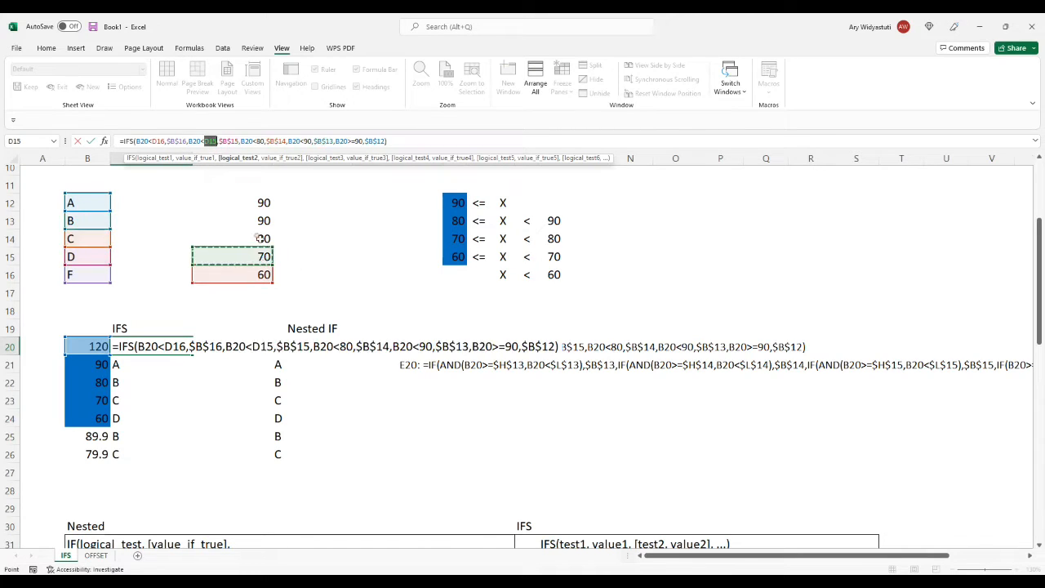
- Replace the remaining thresholds 80, 90 and 90 in C20's IFS formula with D14, D13 and D12, and commit the formula
{"action": "double_click", "coordinate": [260, 145]}
{"action": "left_click", "coordinate": [259, 238]}
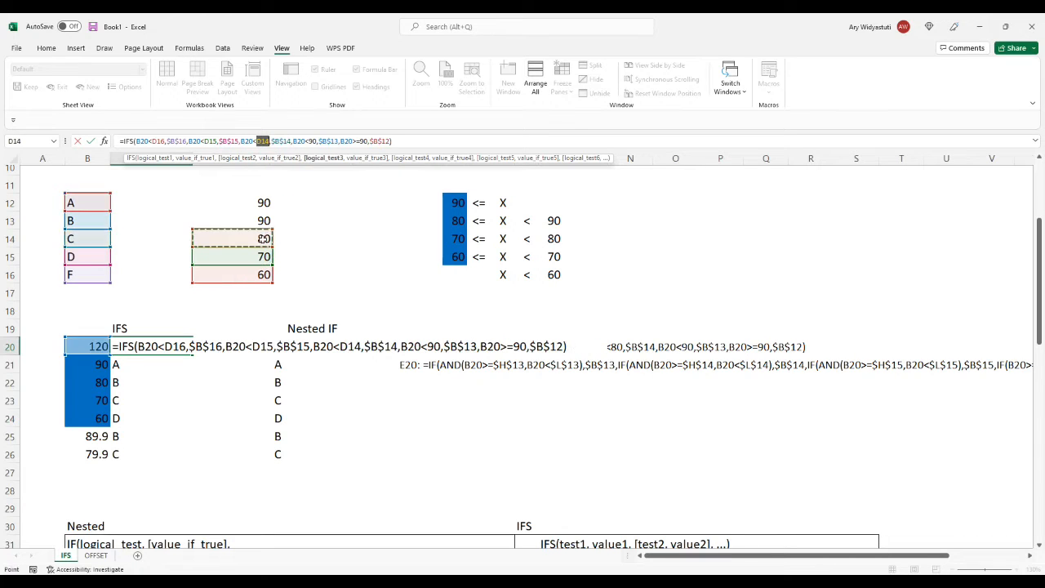
{"action": "double_click", "coordinate": [313, 141]}
{"action": "left_click", "coordinate": [265, 216]}
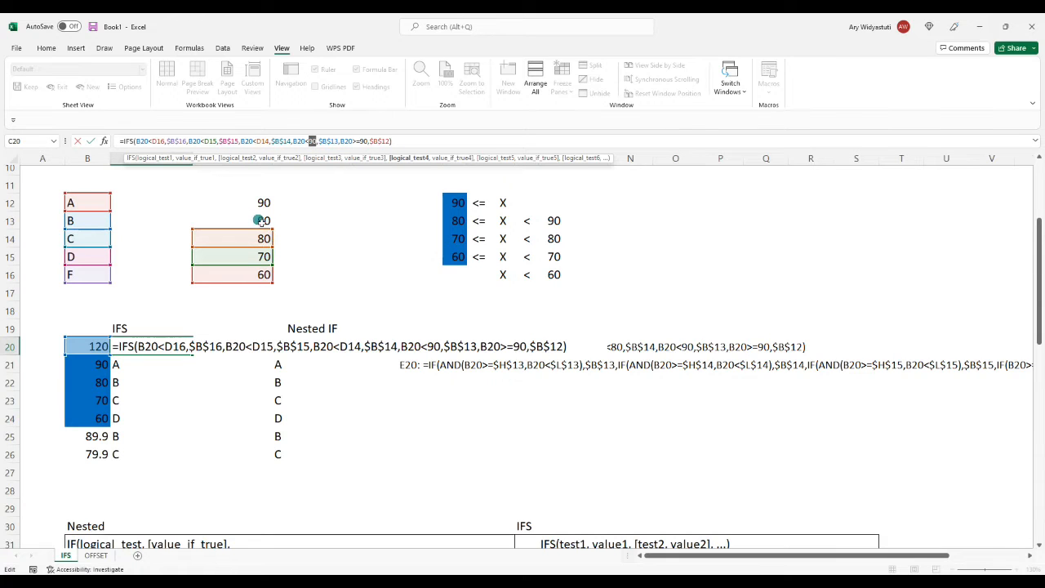
{"action": "double_click", "coordinate": [373, 141]}
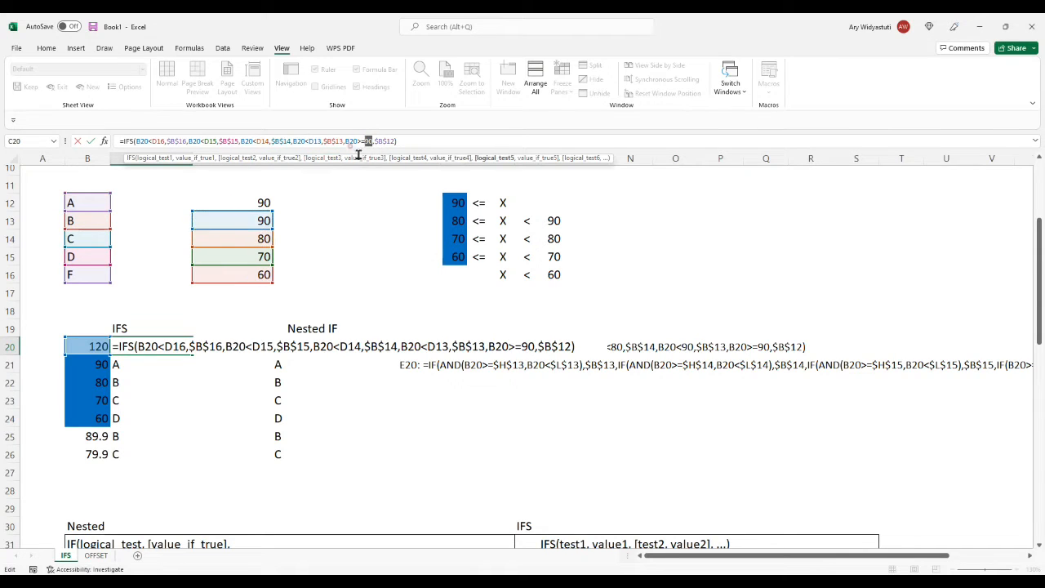
{"action": "left_click", "coordinate": [249, 205]}
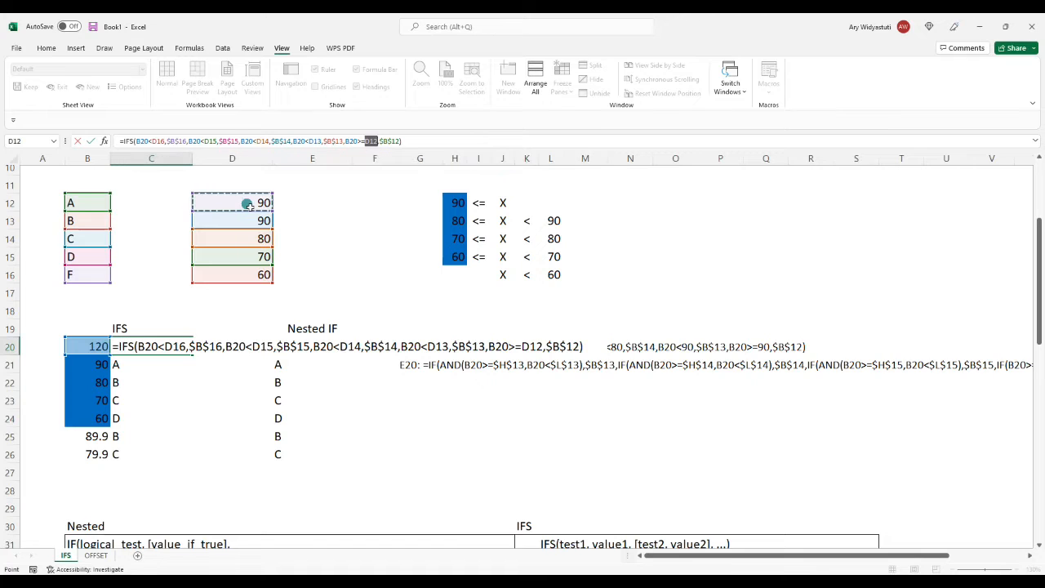
{"action": "key", "text": "Return"}
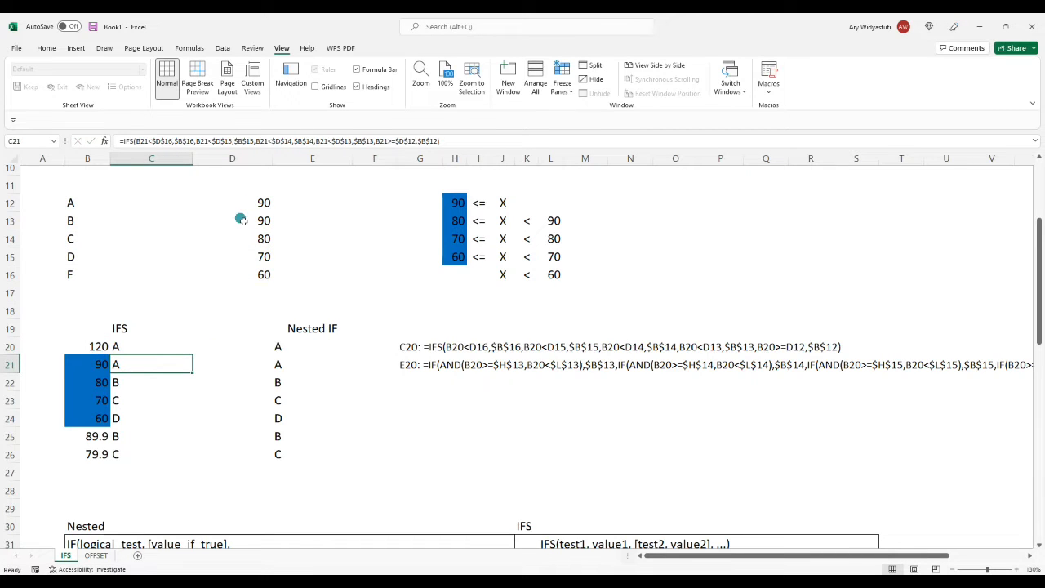
- Make the threshold references in C20's IFS formula absolute as $D$16, $D$15, $D$14, $D$13 and $D$12
{"action": "left_click", "coordinate": [124, 344]}
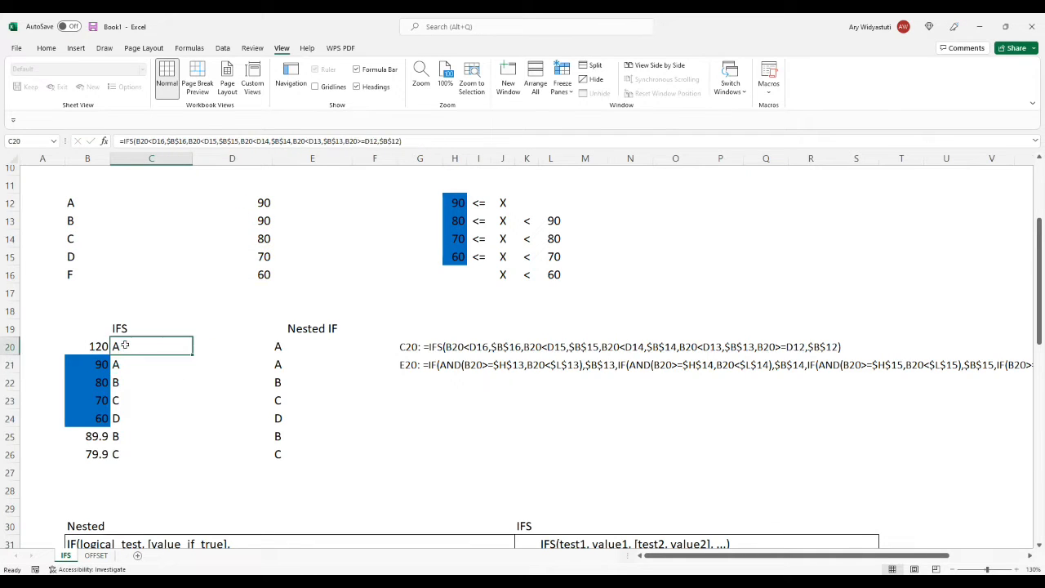
{"action": "left_click", "coordinate": [167, 142]}
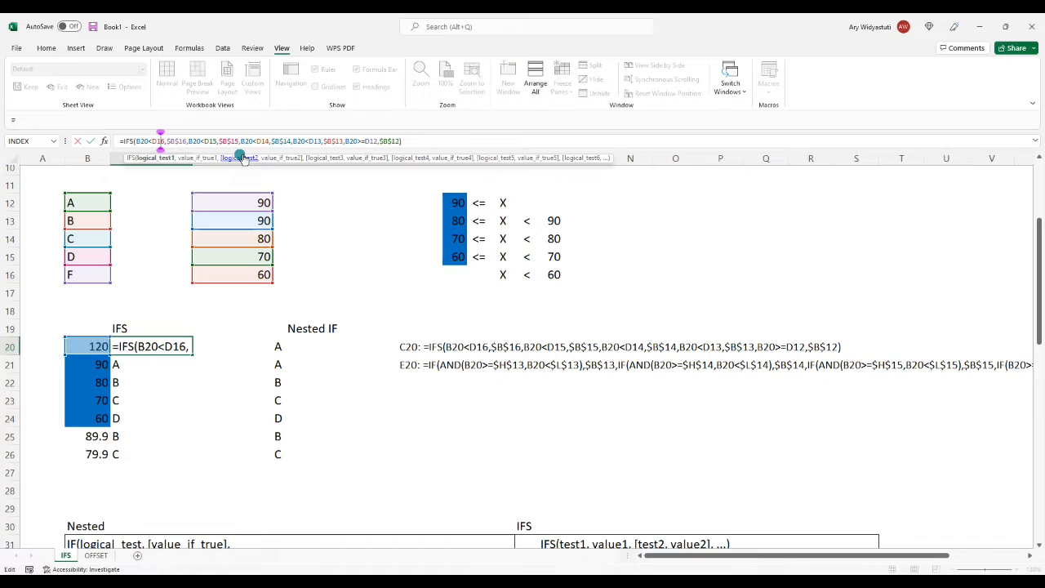
{"action": "key", "text": "F4"}
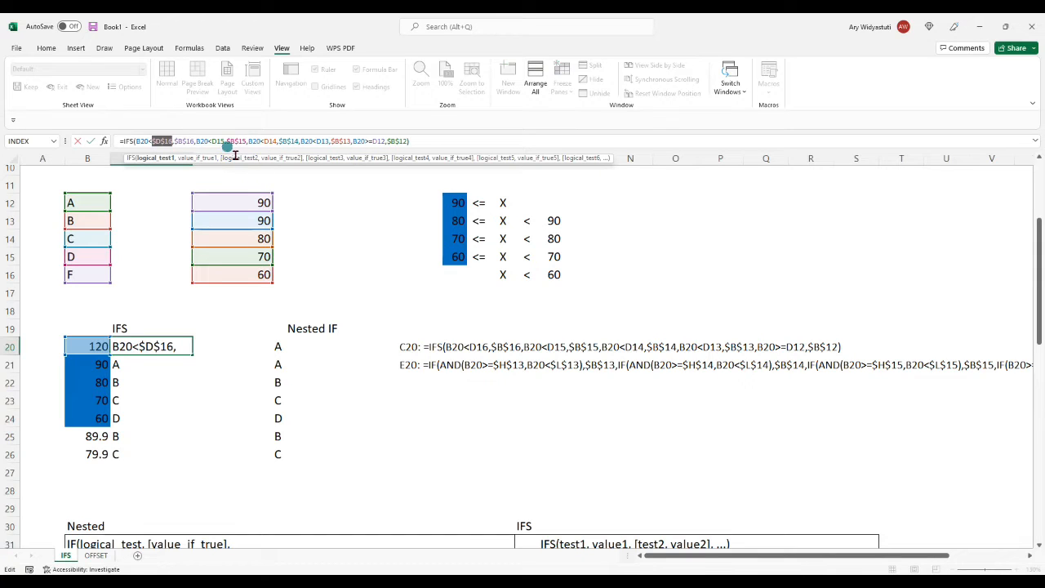
{"action": "left_click", "coordinate": [220, 141]}
{"action": "key", "text": "F4"}
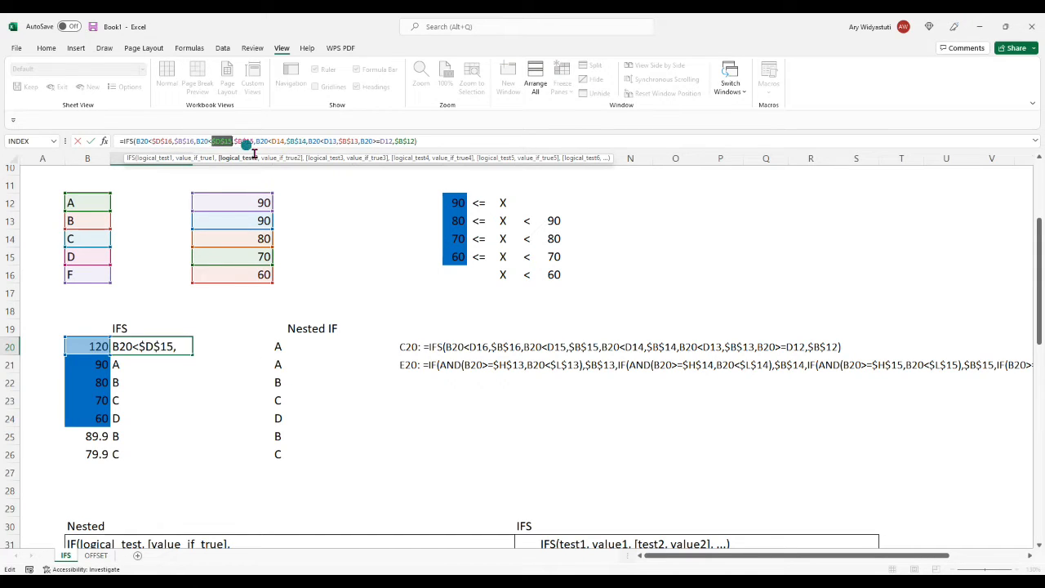
{"action": "left_click", "coordinate": [277, 141]}
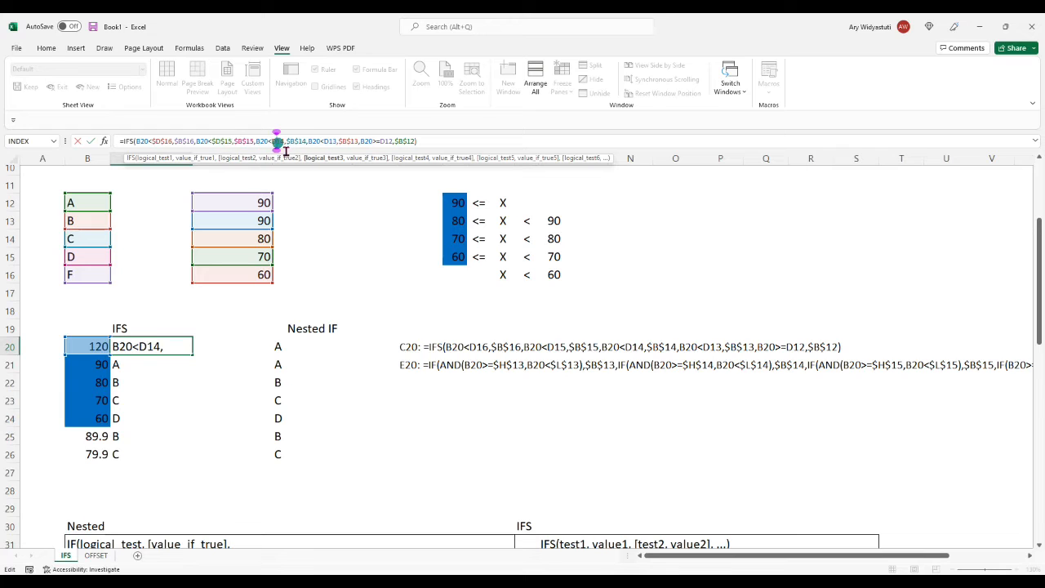
{"action": "key", "text": "F4"}
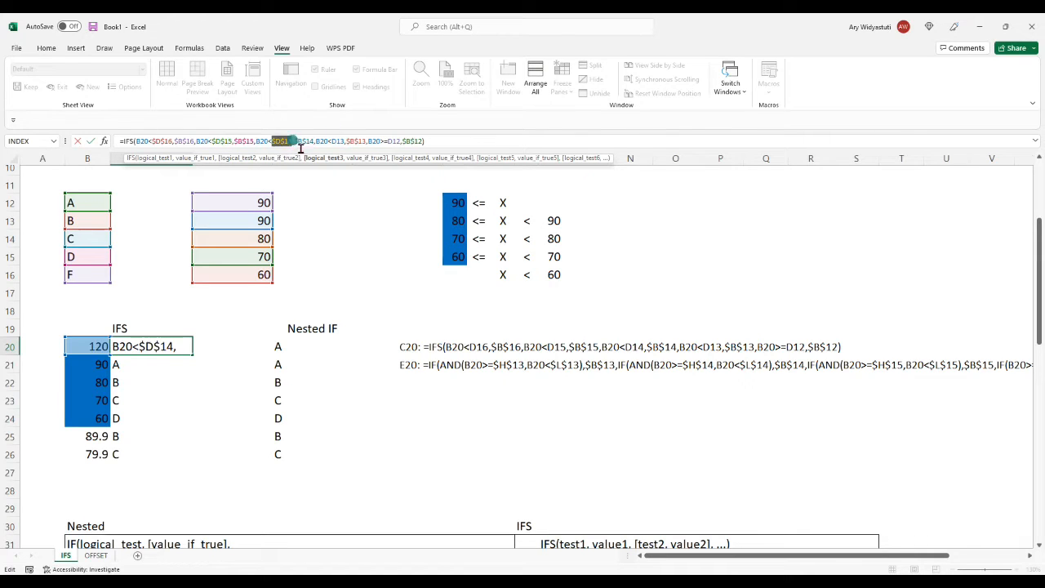
{"action": "left_click", "coordinate": [336, 141]}
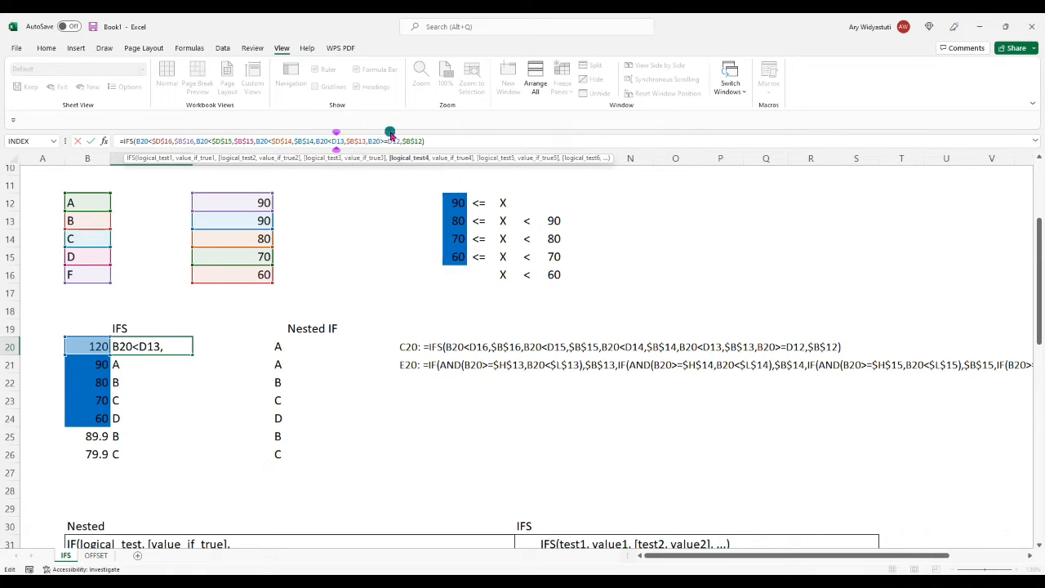
{"action": "key", "text": "F4"}
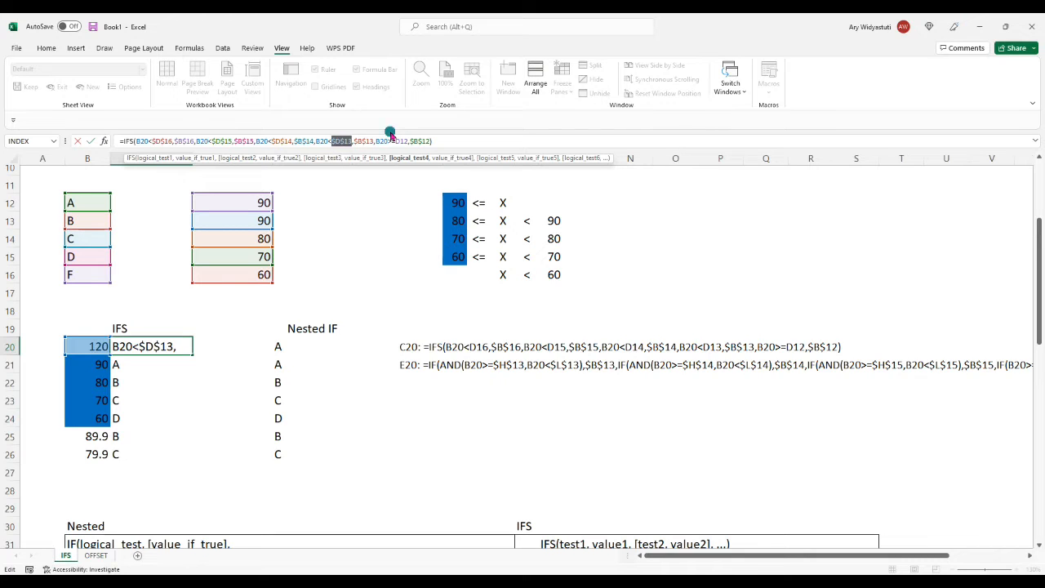
{"action": "left_click", "coordinate": [406, 141]}
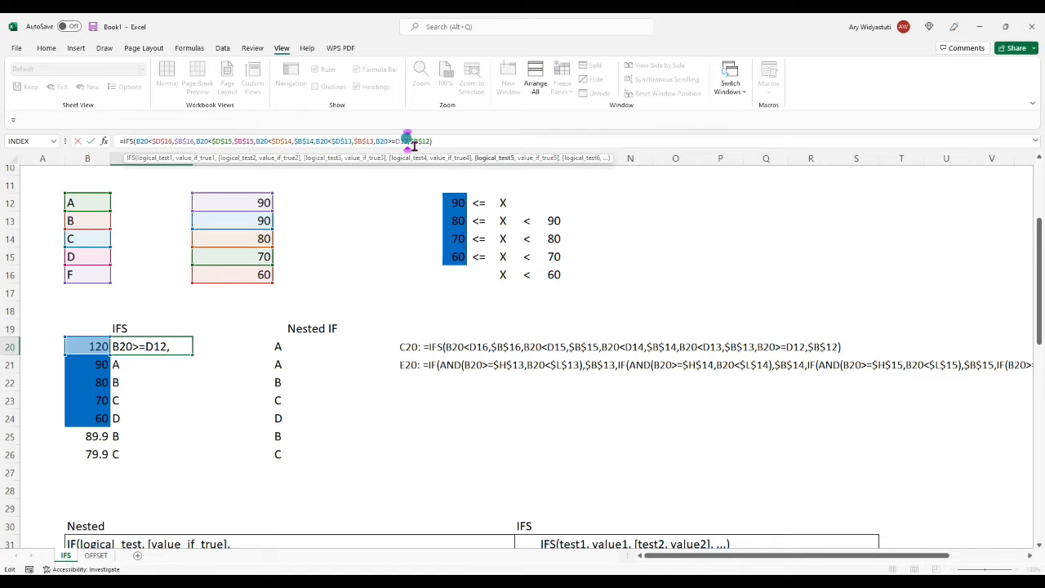
{"action": "key", "text": "F4"}
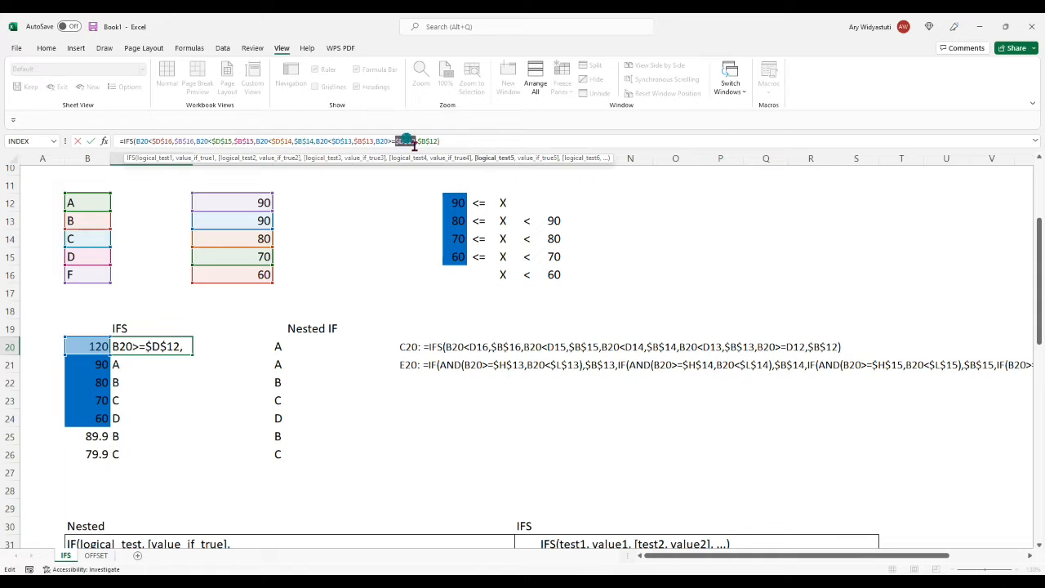
{"action": "key", "text": "Return"}
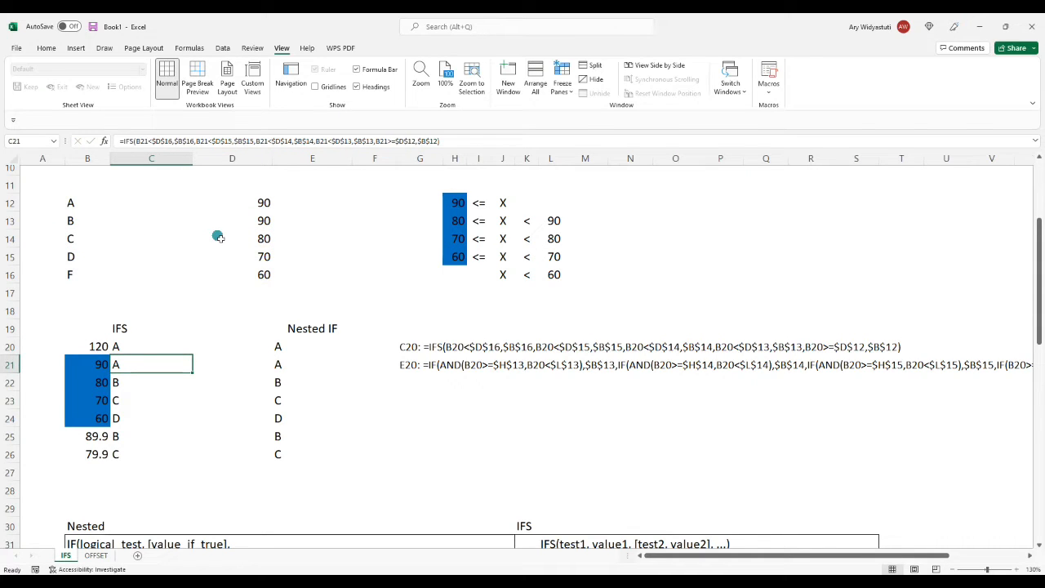
- Set the test score in B20 to 50 to check the IFS and nested IF grades
{"action": "left_click", "coordinate": [104, 347]}
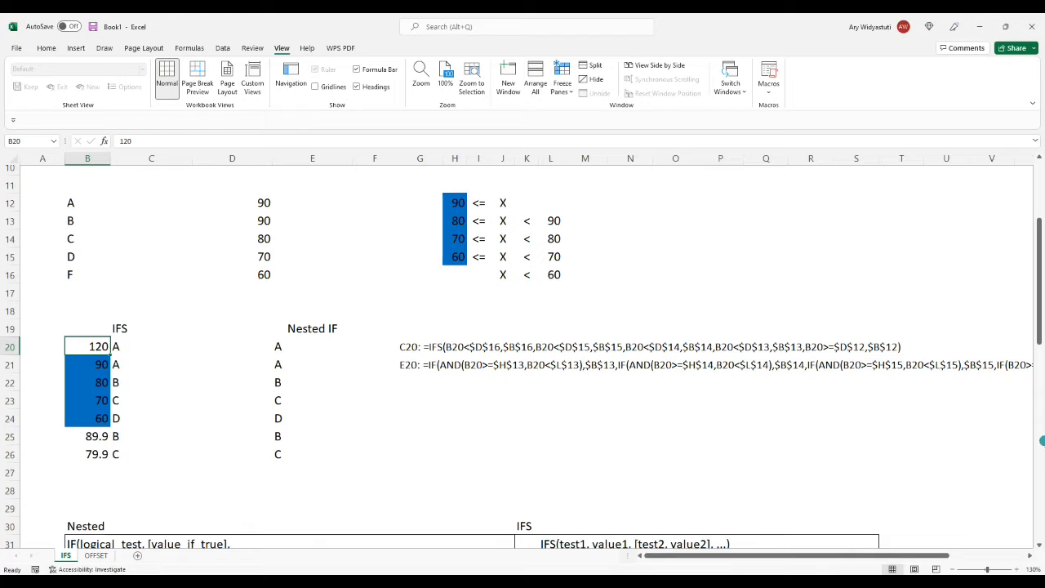
{"action": "key", "text": "Return"}
{"action": "key", "text": "Return"}
{"action": "key", "text": "Return"}
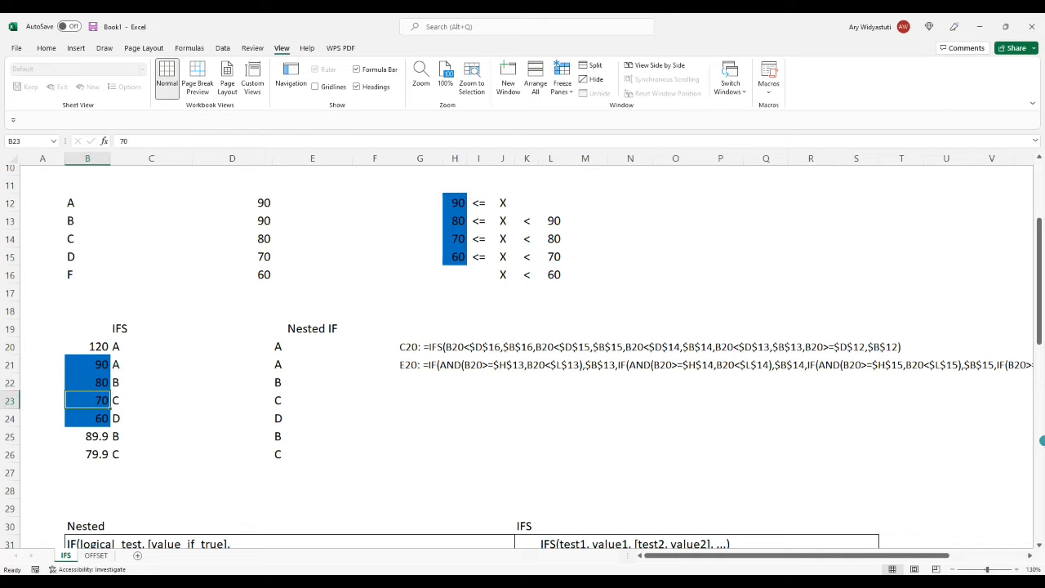
{"action": "key", "text": "shift+Return"}
{"action": "key", "text": "shift+Return"}
{"action": "key", "text": "shift+Return"}
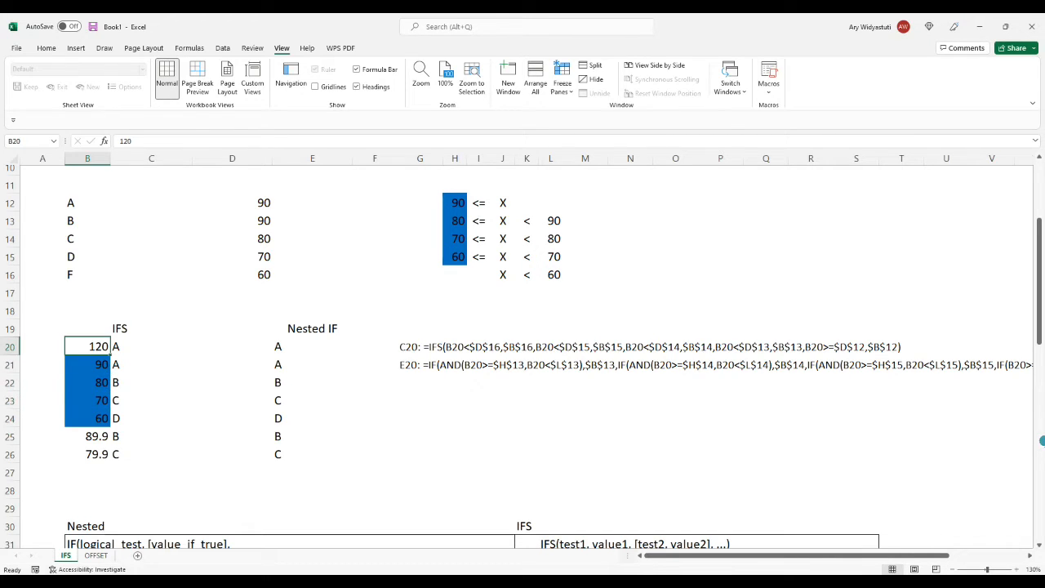
{"action": "type", "text": "50"}
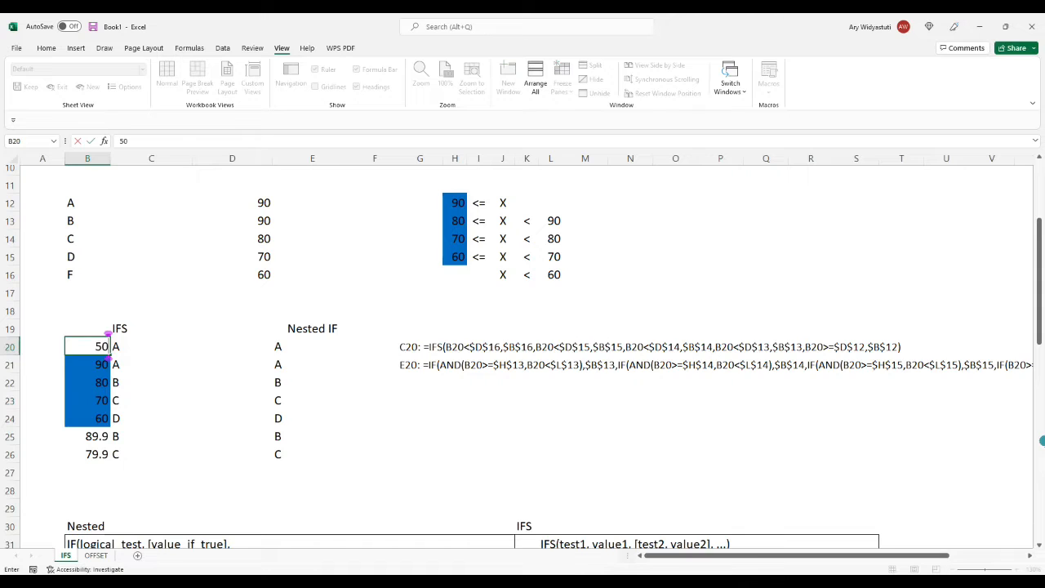
{"action": "key", "text": "Return"}
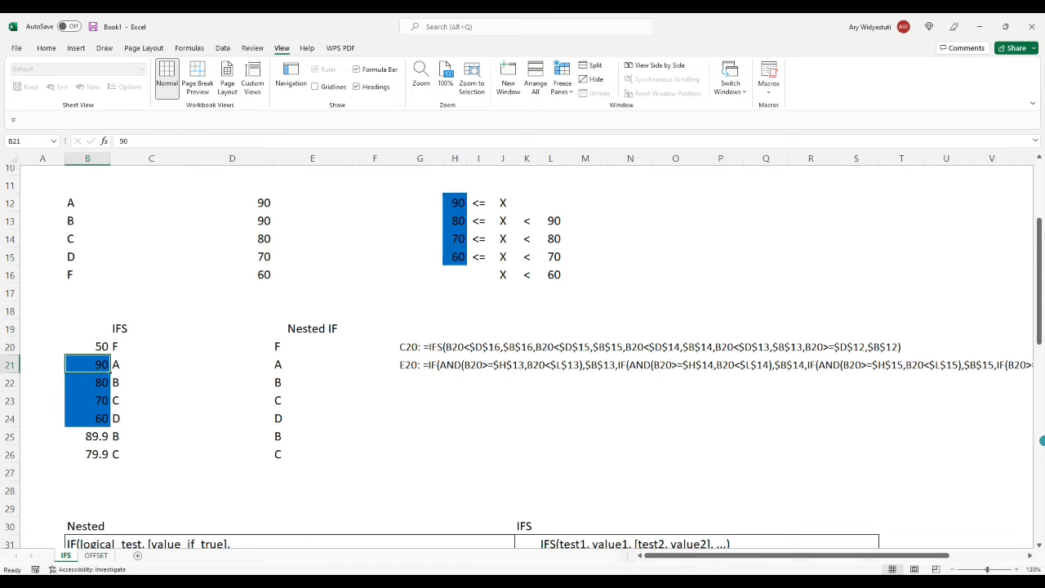
- Set the test score in B20 to 60 and reselect the cell
{"action": "left_click", "coordinate": [88, 346], "text": "ctrl"}
{"action": "type", "text": "60"}
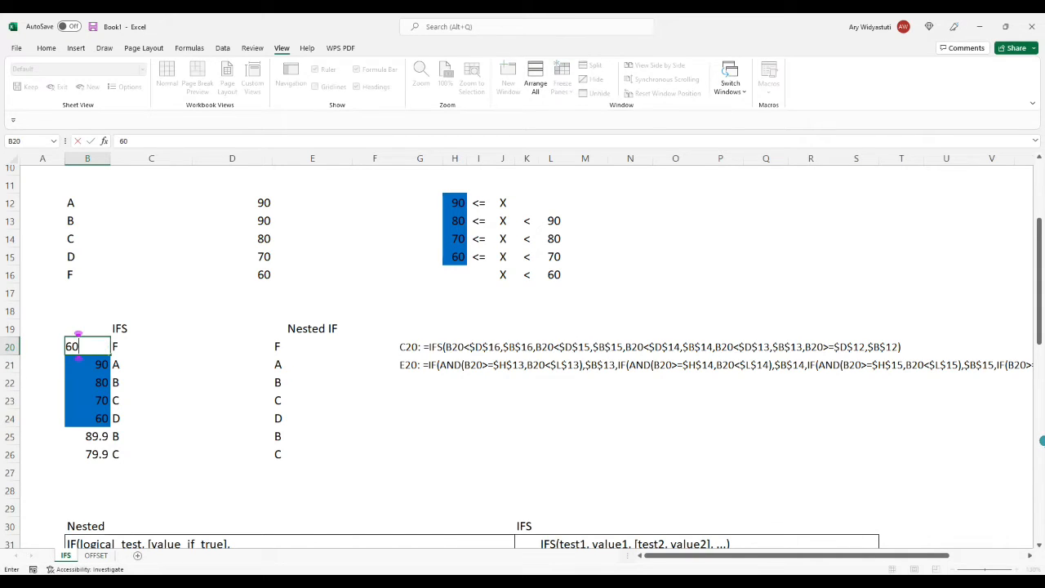
{"action": "key", "text": "Return"}
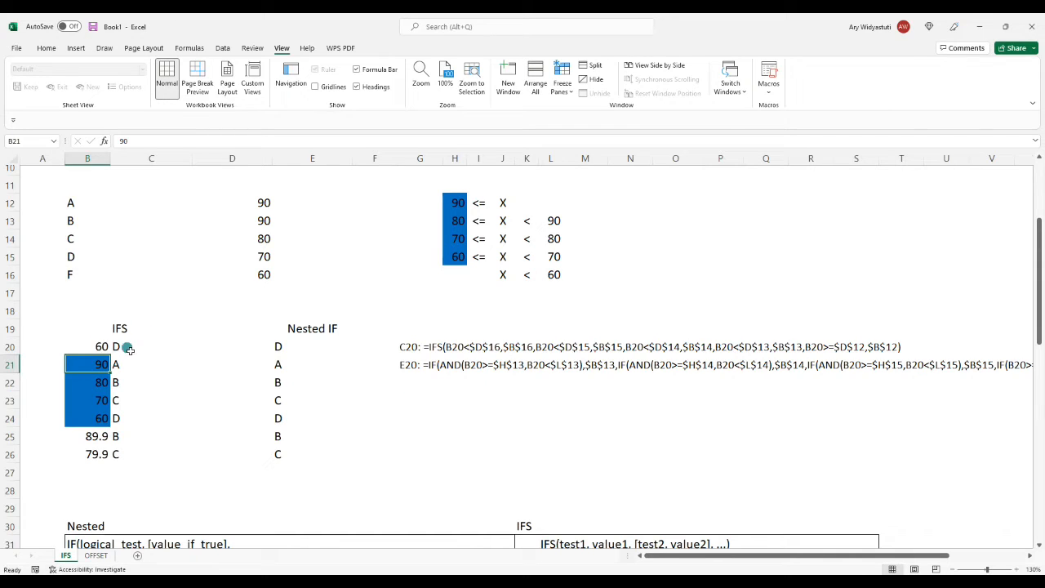
{"action": "left_click", "coordinate": [96, 347], "text": "ctrl"}
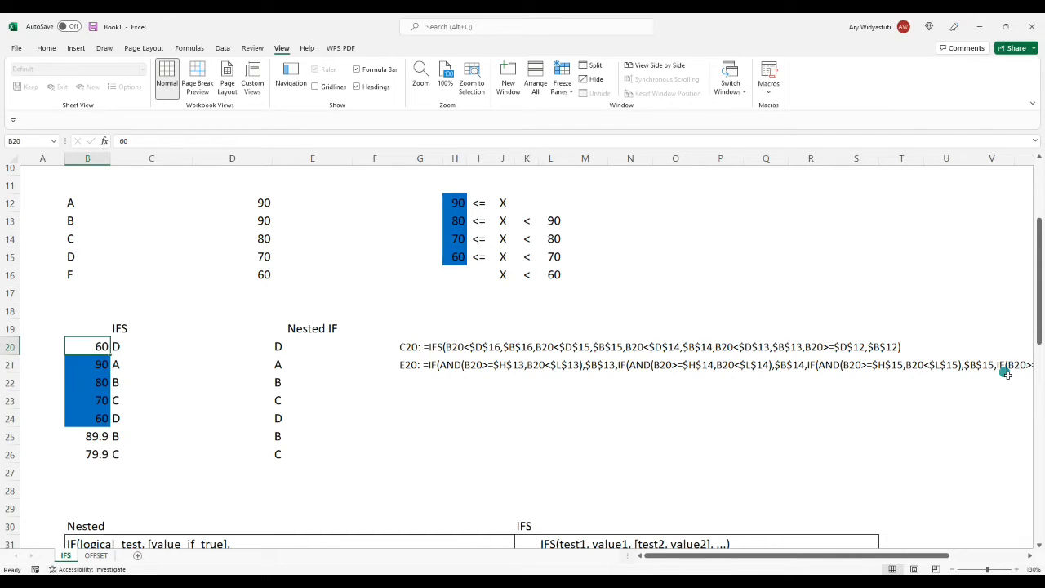
- Test the grades around the 60 boundary by setting the score in B20 to 60.1 and 59.9
{"action": "key", "text": "F2"}
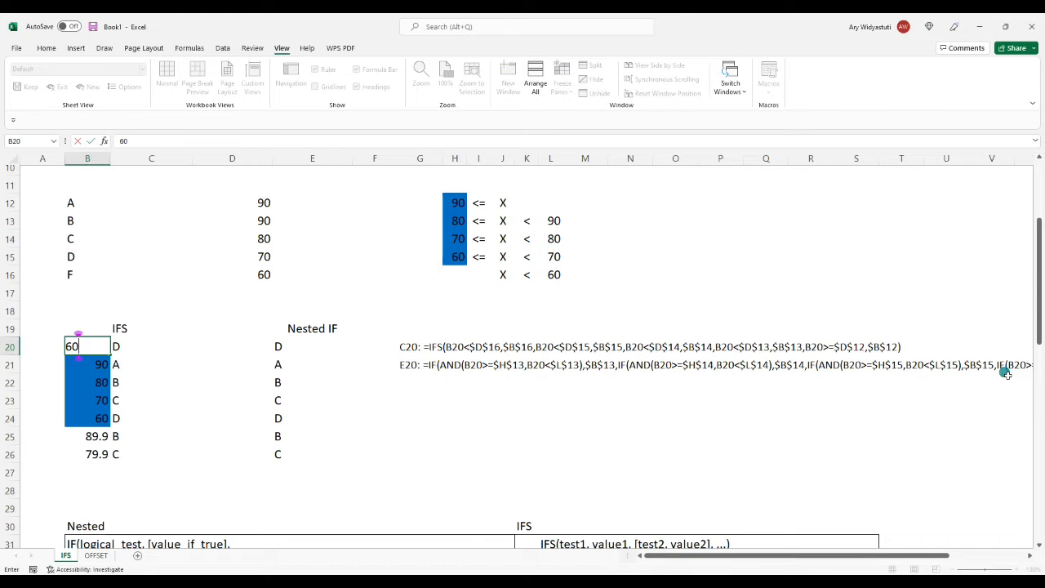
{"action": "type", "text": ".1"}
{"action": "key", "text": "Return"}
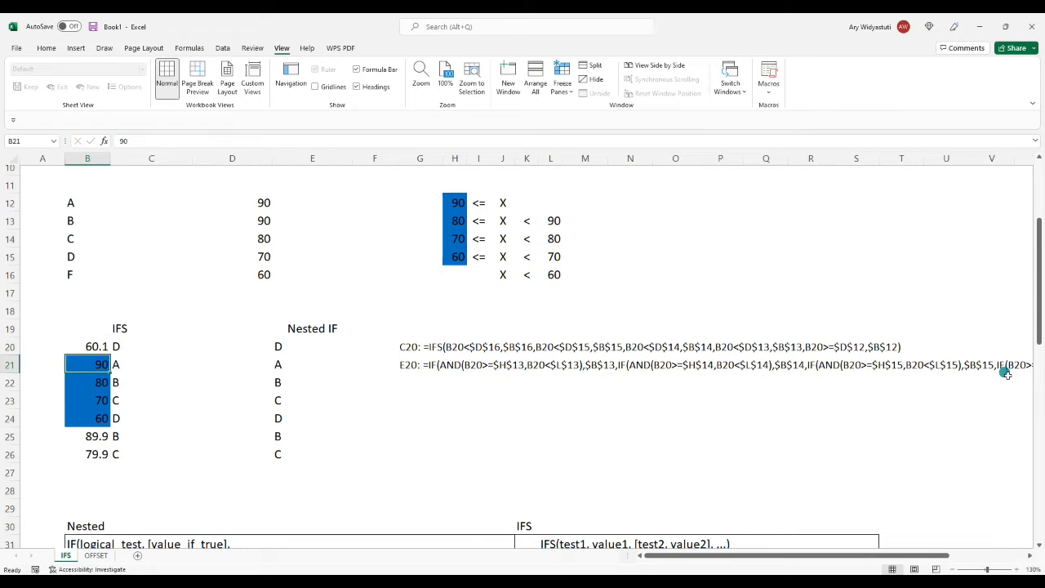
{"action": "key", "text": "shift+Return"}
{"action": "type", "text": "59.9"}
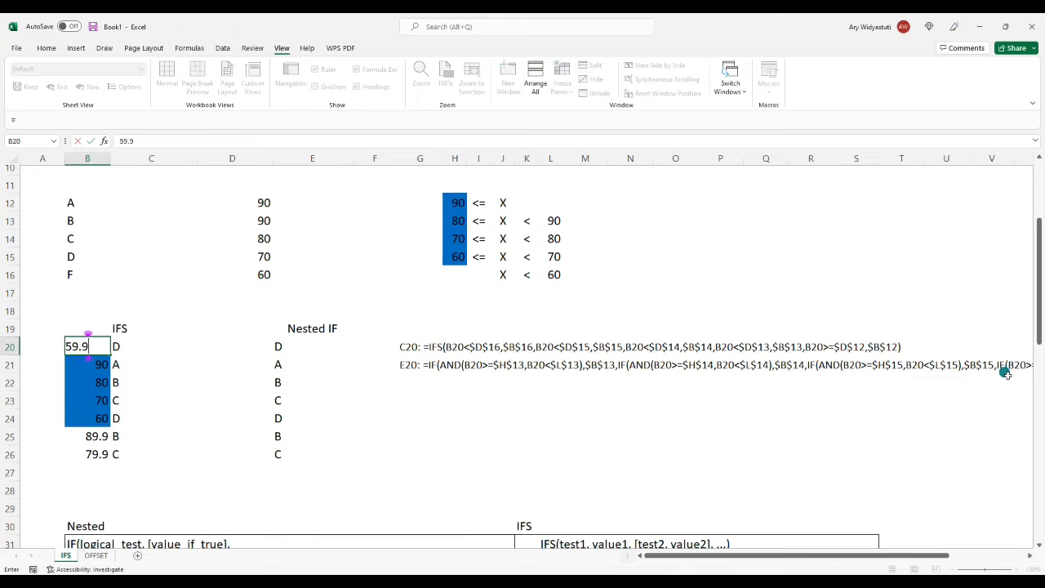
{"action": "key", "text": "Return"}
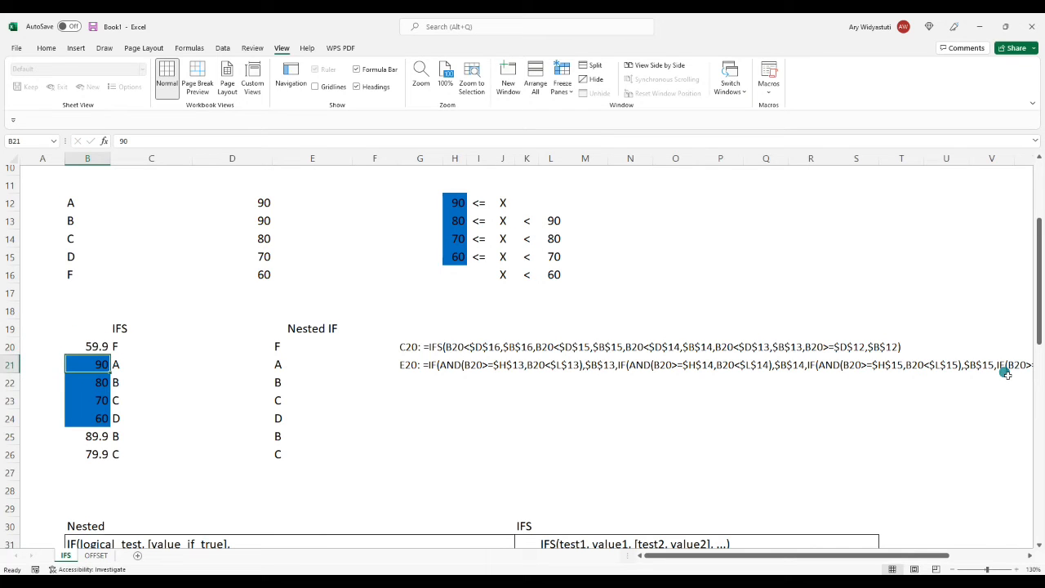
- Test the C and B grades by setting the score in B20 to 70 and 80
{"action": "key", "text": "shift+Return"}
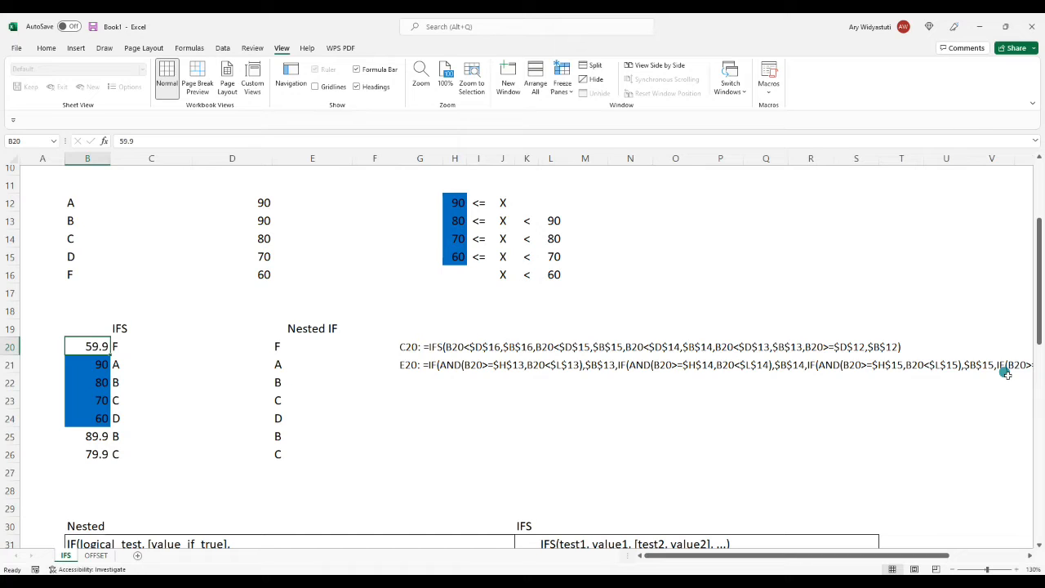
{"action": "type", "text": "70"}
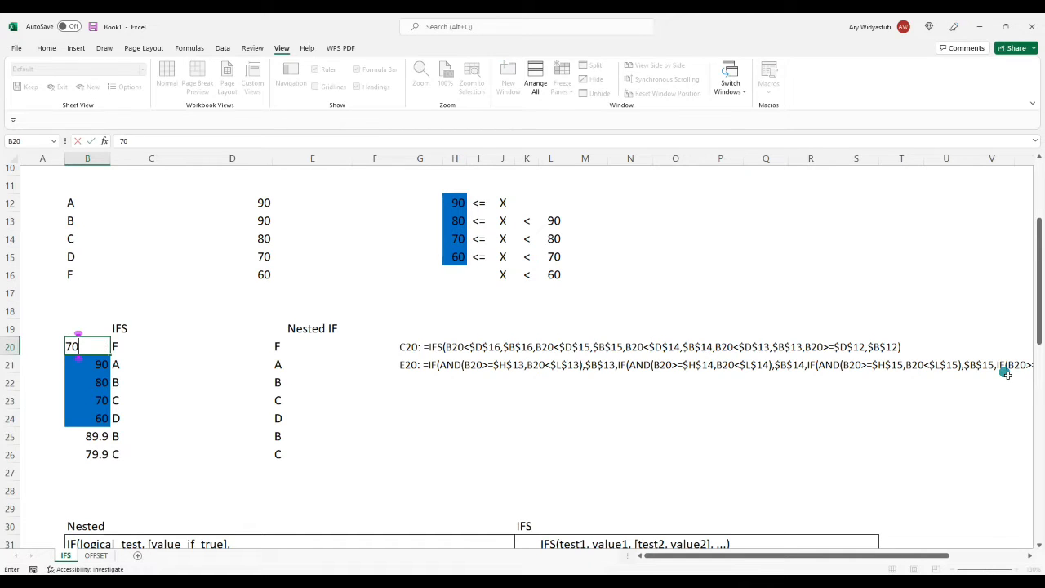
{"action": "key", "text": "Return"}
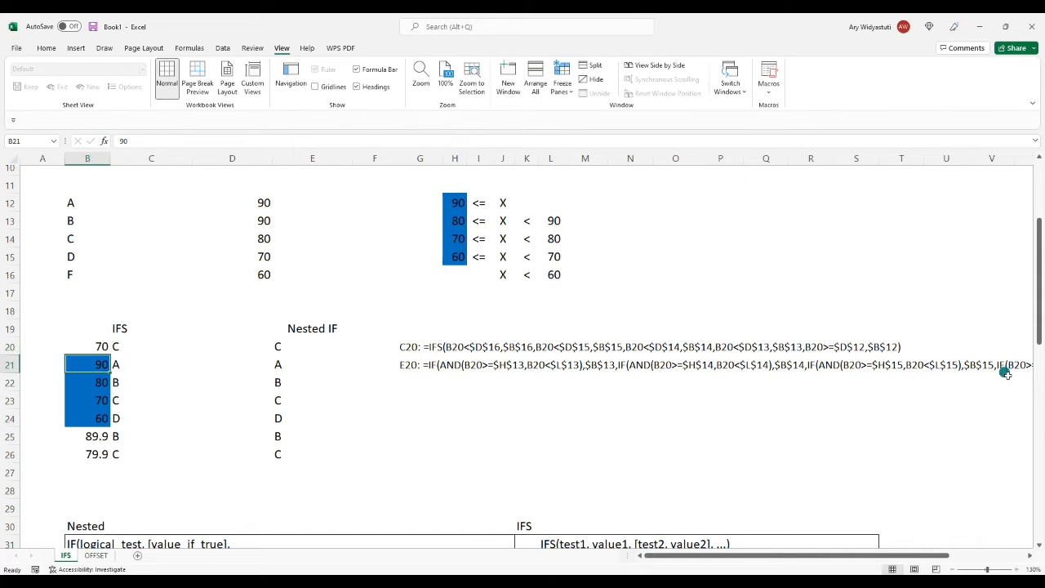
{"action": "key", "text": "shift+Return"}
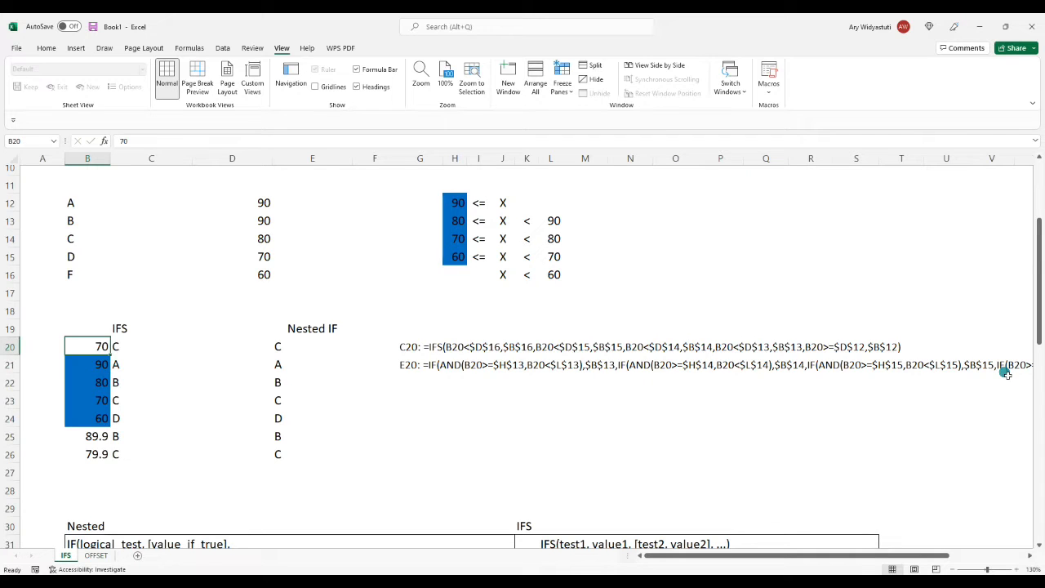
{"action": "type", "text": "80"}
{"action": "key", "text": "Return"}
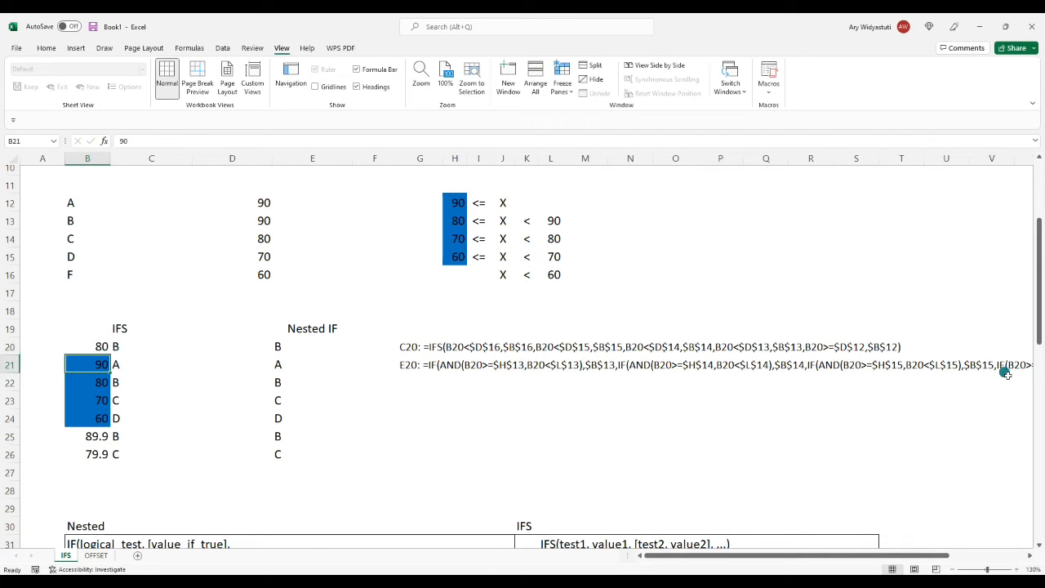
- Set the test score in B20 to 90 and reselect the cell to check both grades
{"action": "key", "text": "shift+Return"}
{"action": "type", "text": "90"}
{"action": "key", "text": "Return"}
{"action": "left_click", "coordinate": [94, 346], "text": "ctrl"}
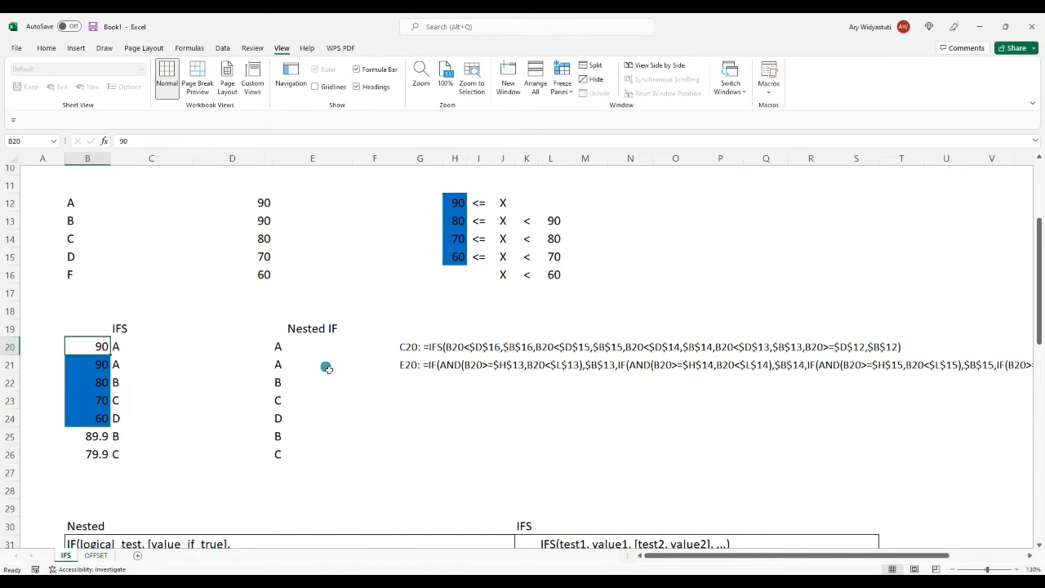
- Review the nested IF formula in E20 against the threshold table and clear it from the cell
{"action": "left_click", "coordinate": [286, 349]}
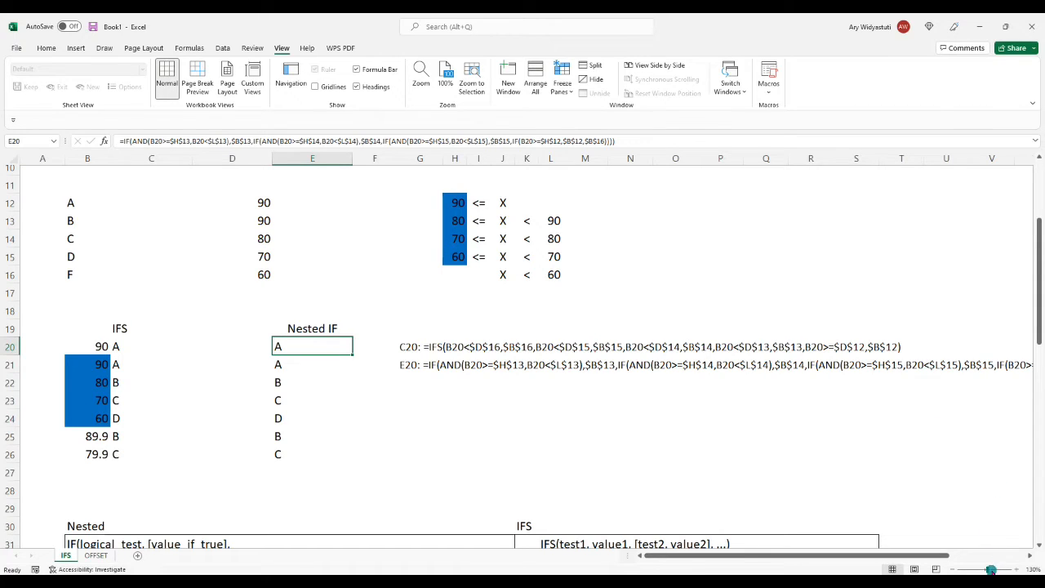
{"action": "left_click_drag", "start_coordinate": [990, 569], "coordinate": [993, 569]}
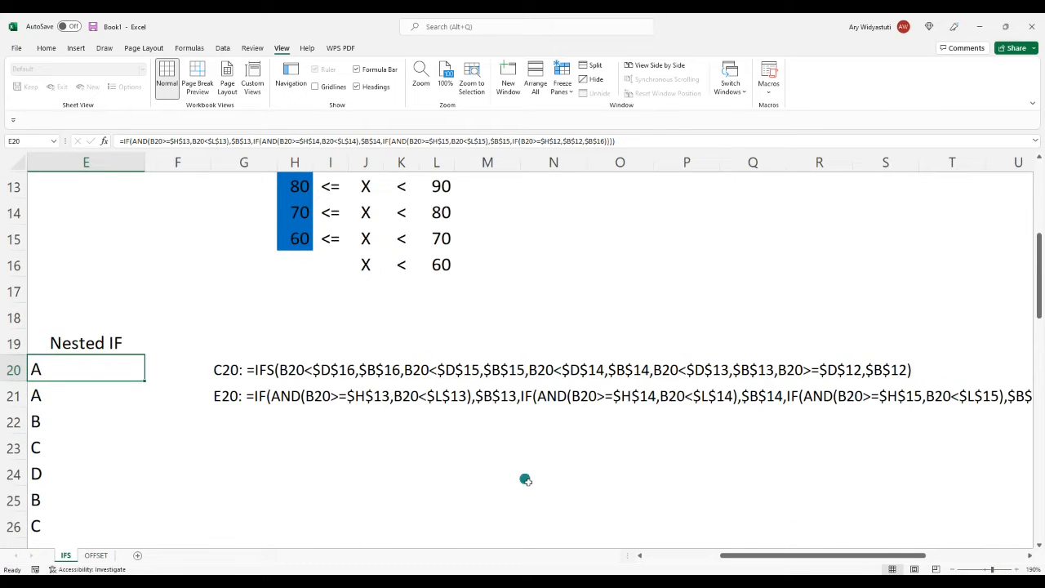
{"action": "scroll", "coordinate": [525, 480], "scroll_direction": "up", "scroll_amount": 1}
{"action": "scroll", "coordinate": [525, 480], "scroll_direction": "down", "scroll_amount": 1}
{"action": "scroll", "coordinate": [525, 480], "scroll_direction": "up", "scroll_amount": 1}
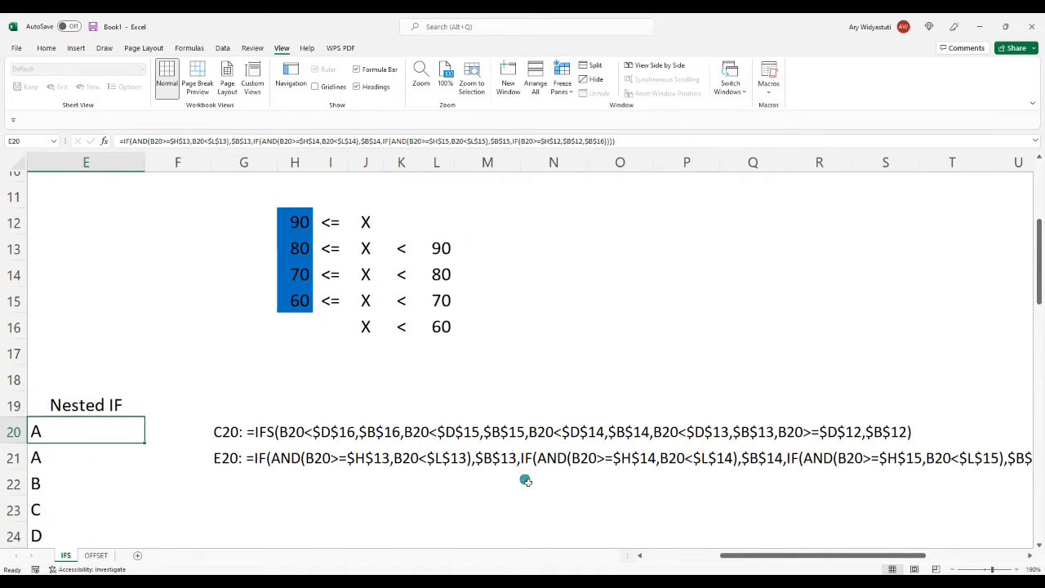
{"action": "left_click", "coordinate": [640, 557]}
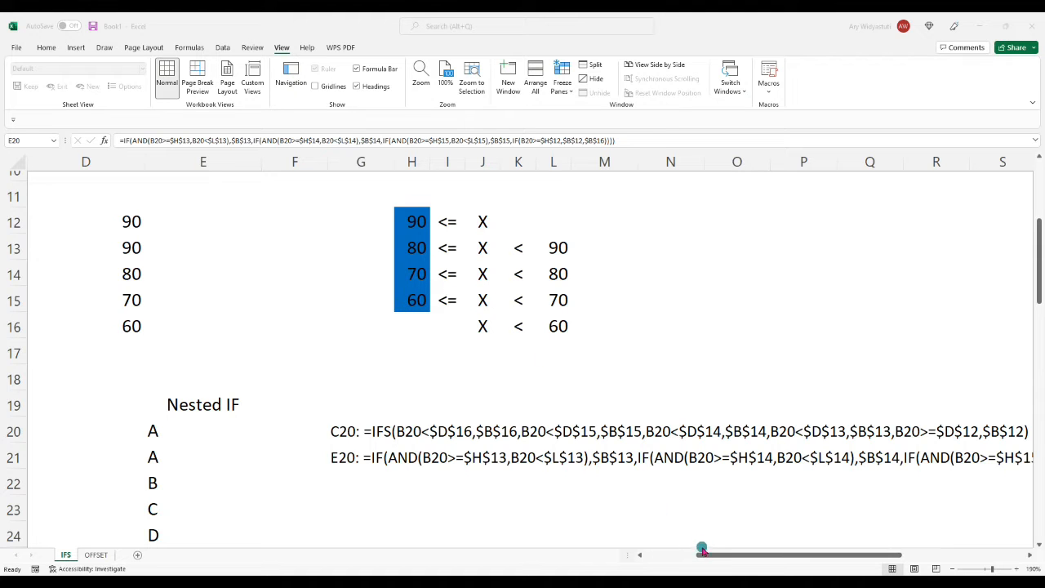
{"action": "left_click_drag", "start_coordinate": [698, 556], "coordinate": [657, 560]}
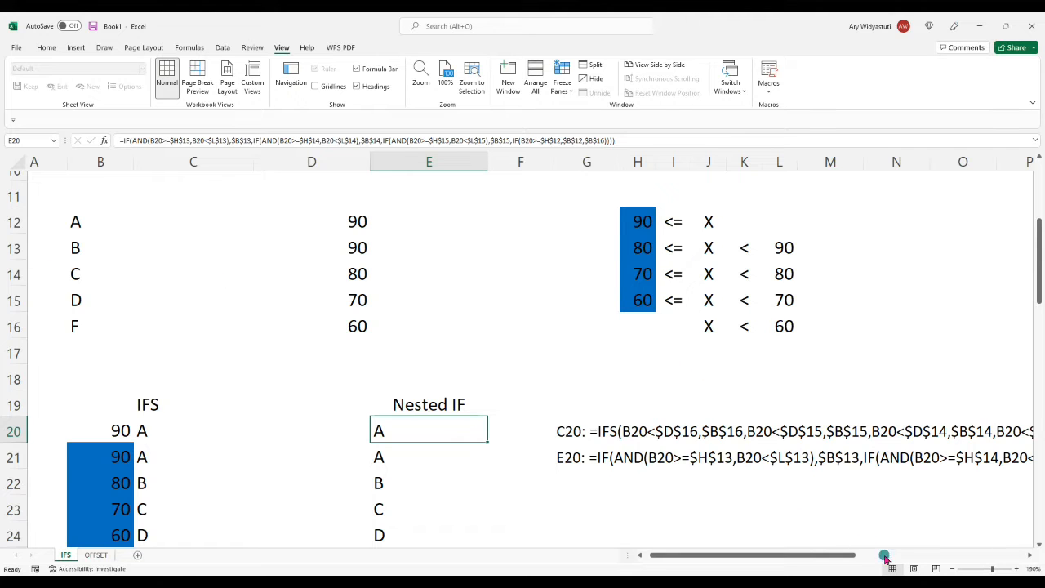
{"action": "left_click_drag", "start_coordinate": [822, 553], "coordinate": [856, 557]}
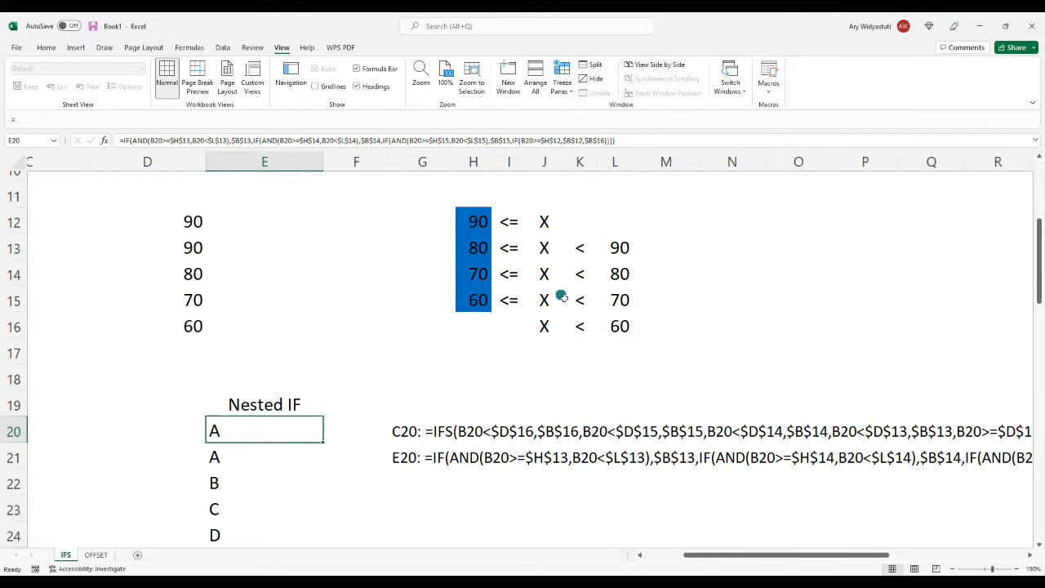
{"action": "key", "text": "Delete"}
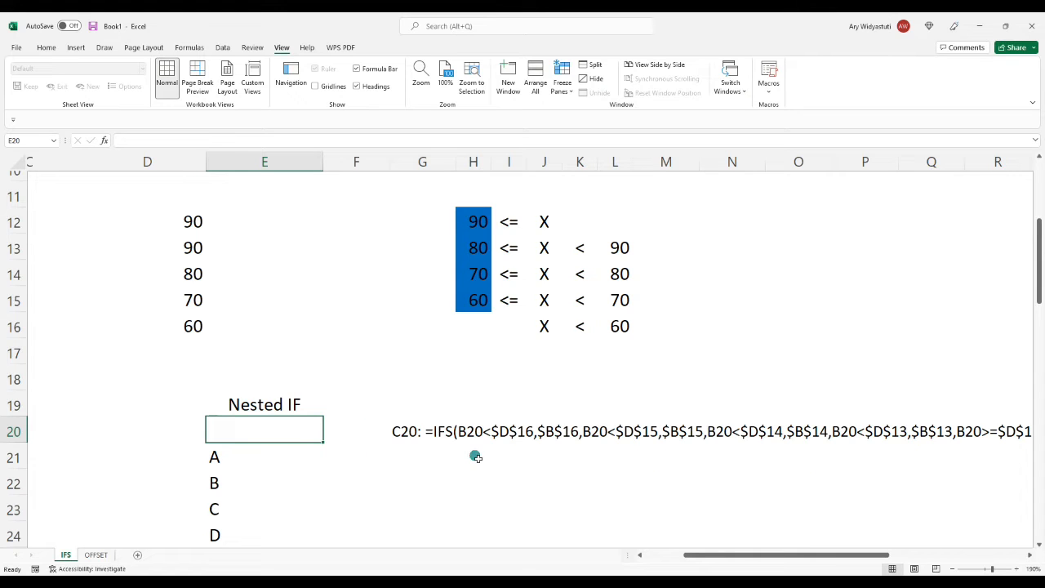
- Start a nested IF formula in E20 with an AND test whose first condition is B20>=H13
{"action": "left_click", "coordinate": [640, 555]}
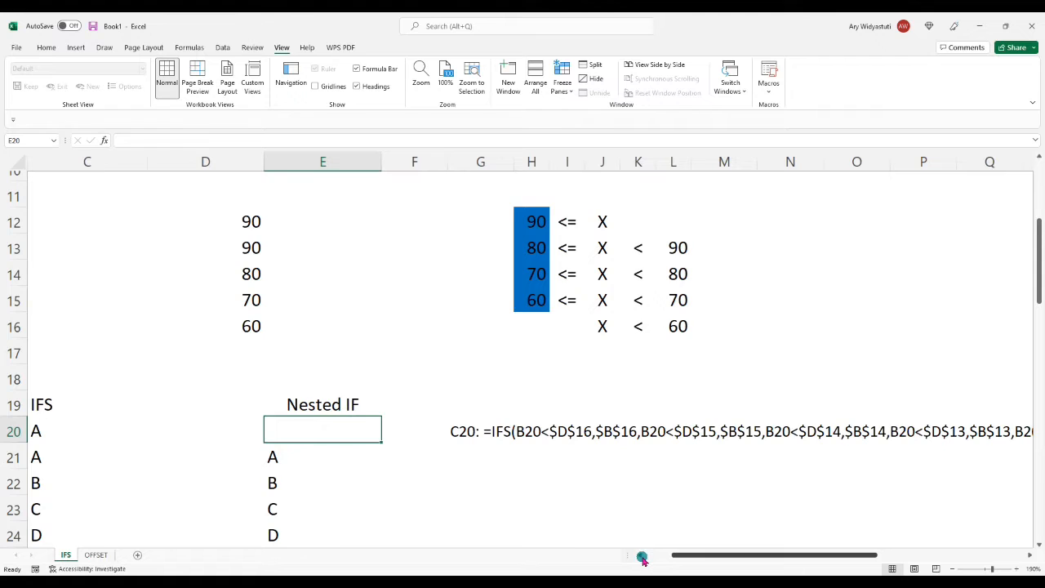
{"action": "left_click", "coordinate": [640, 555]}
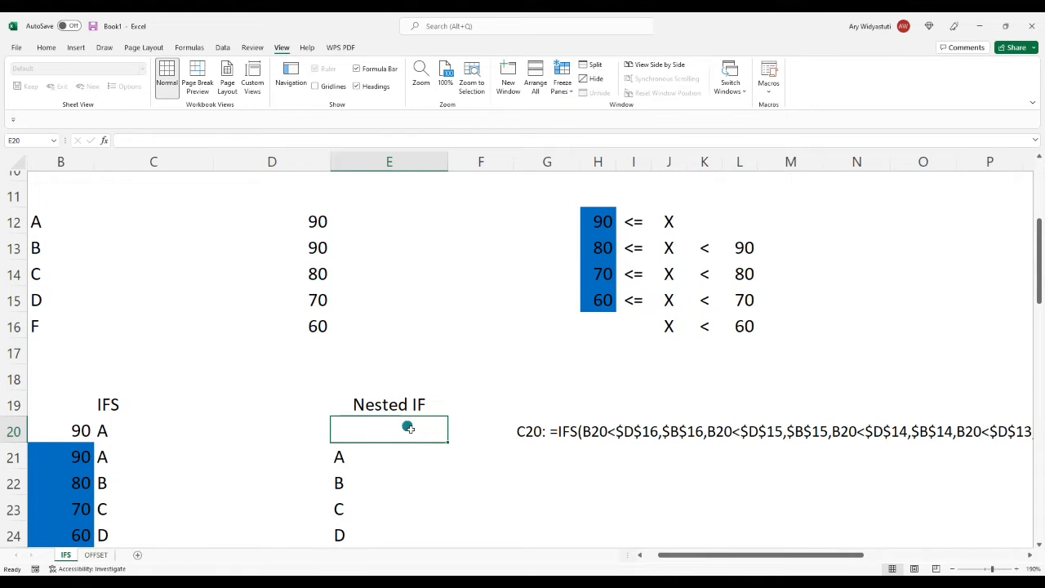
{"action": "type", "text": "="}
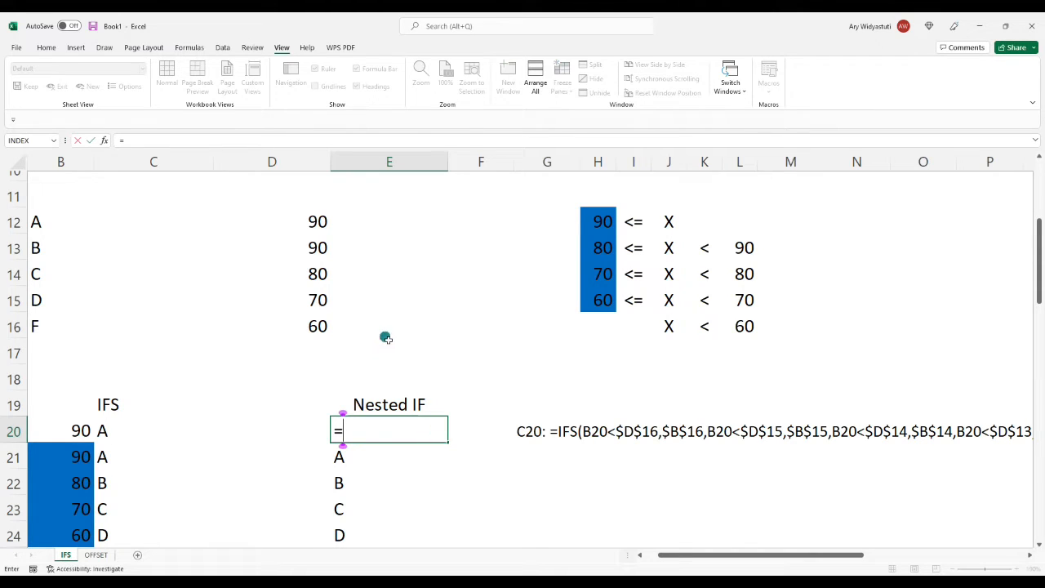
{"action": "type", "text": "if("}
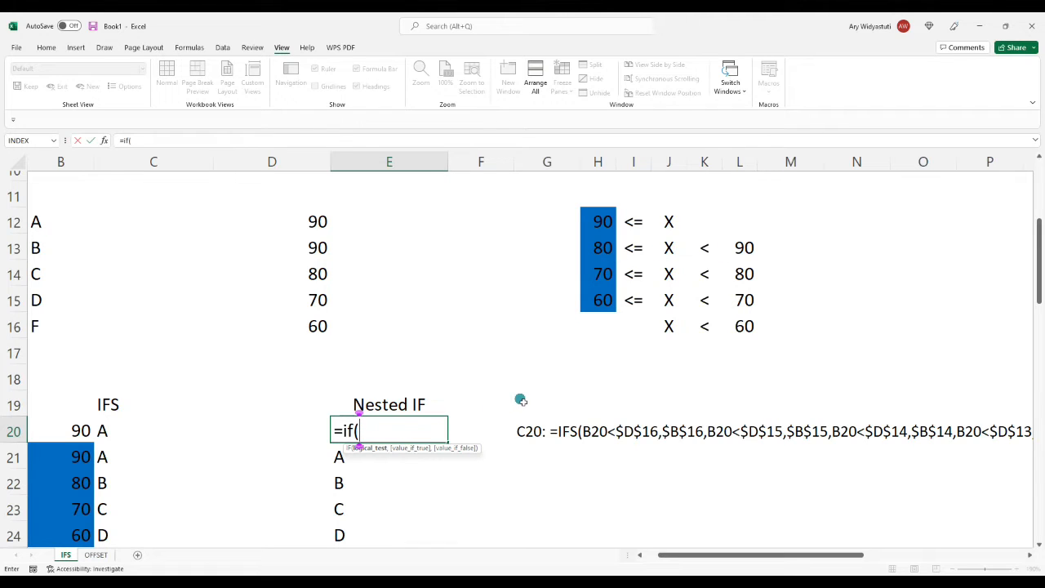
{"action": "type", "text": "and"}
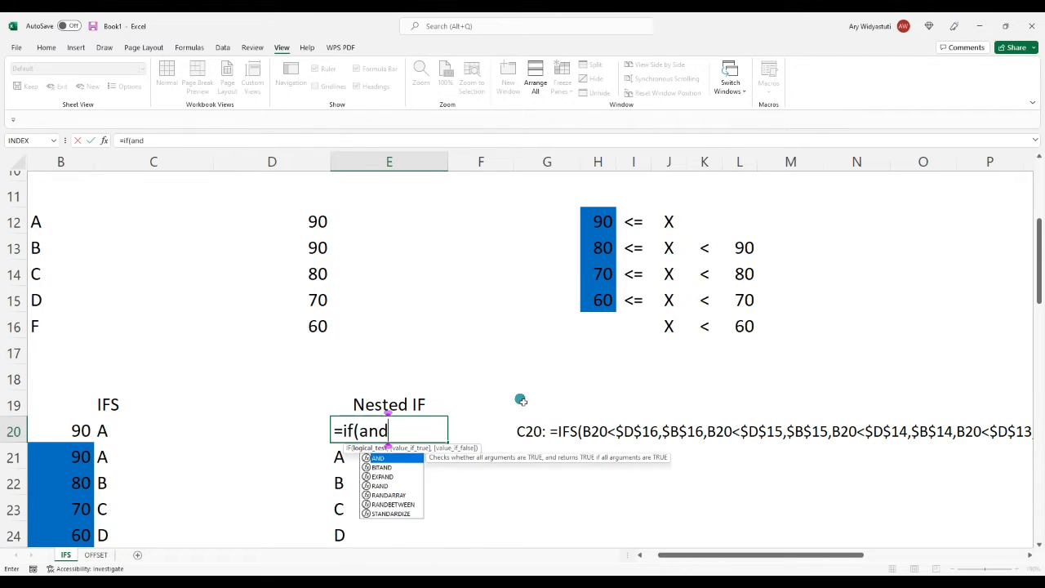
{"action": "type", "text": "("}
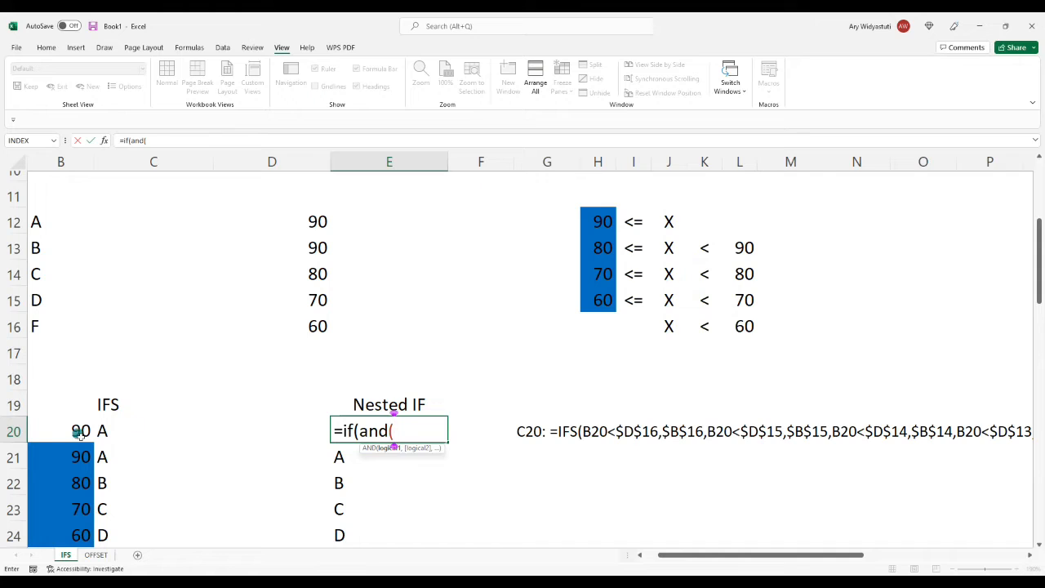
{"action": "left_click", "coordinate": [68, 435]}
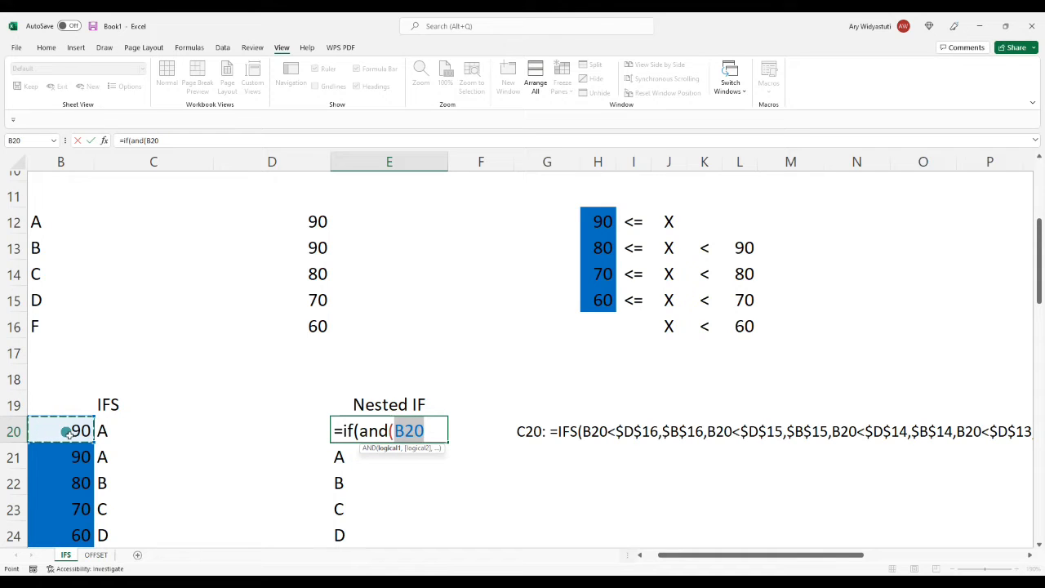
{"action": "type", "text": ">"}
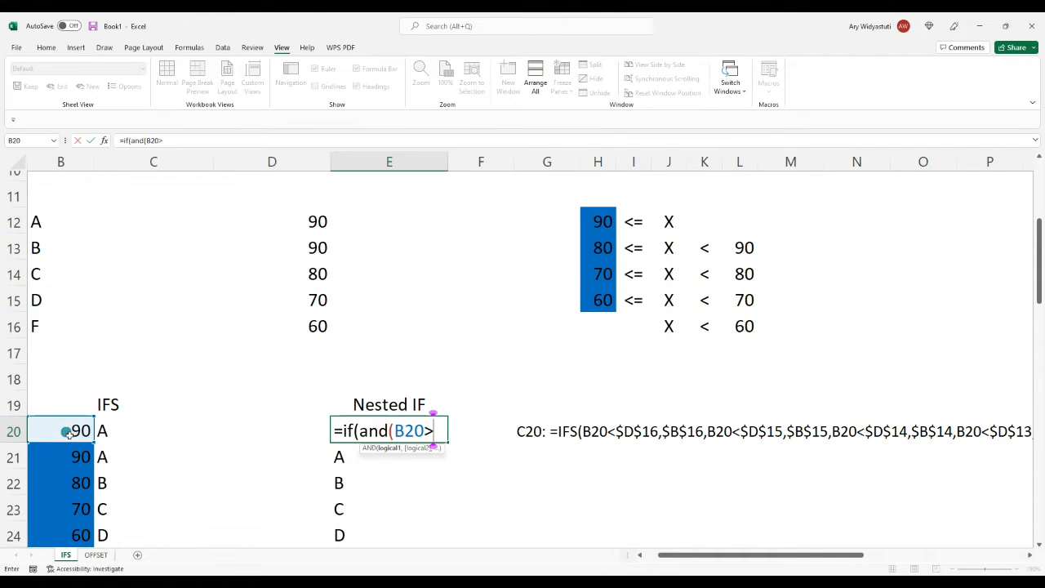
{"action": "type", "text": "="}
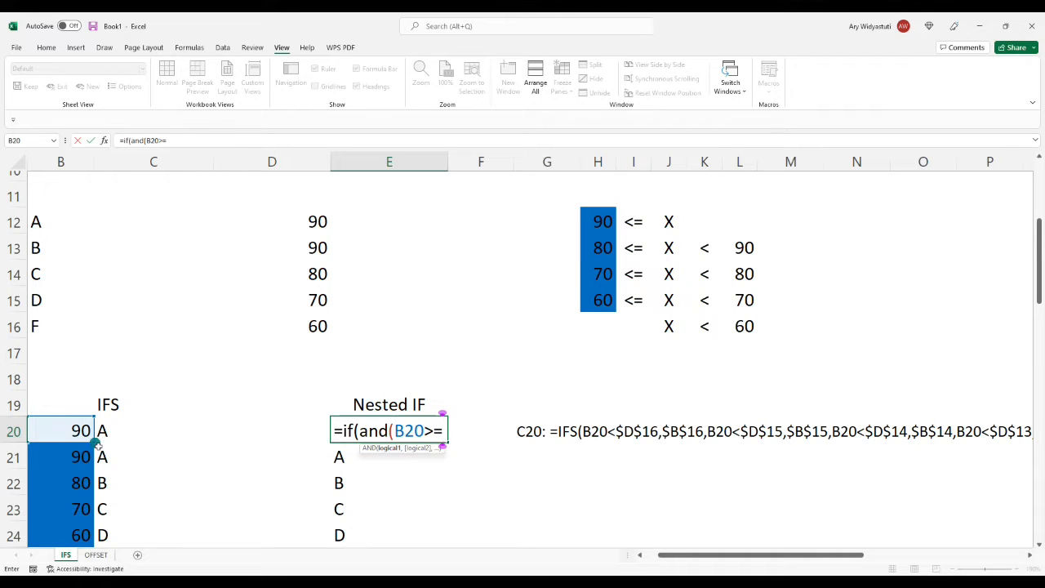
{"action": "left_click", "coordinate": [325, 246]}
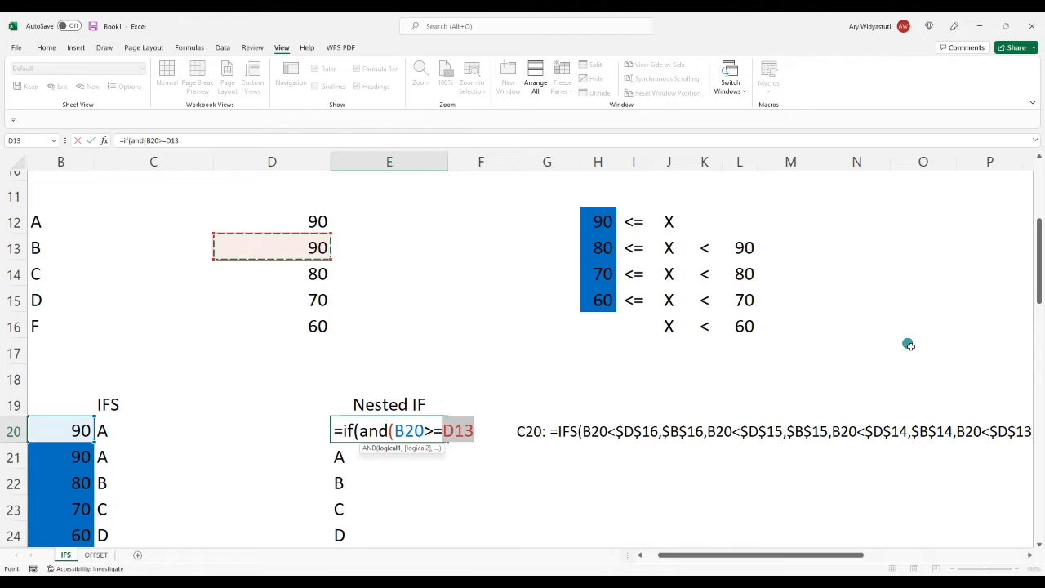
{"action": "type", "text": ","}
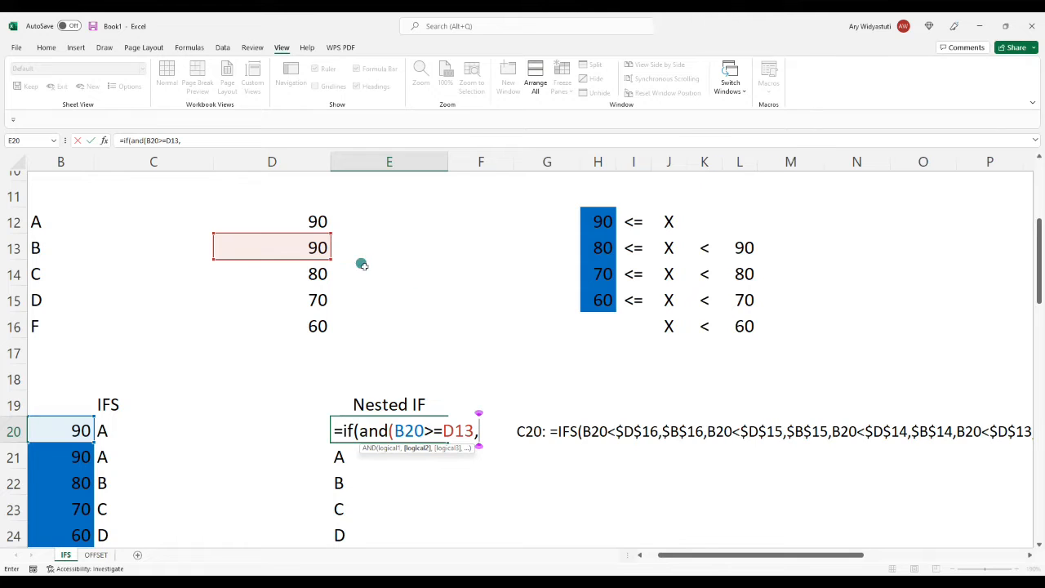
{"action": "left_click_drag", "start_coordinate": [292, 262], "coordinate": [603, 256]}
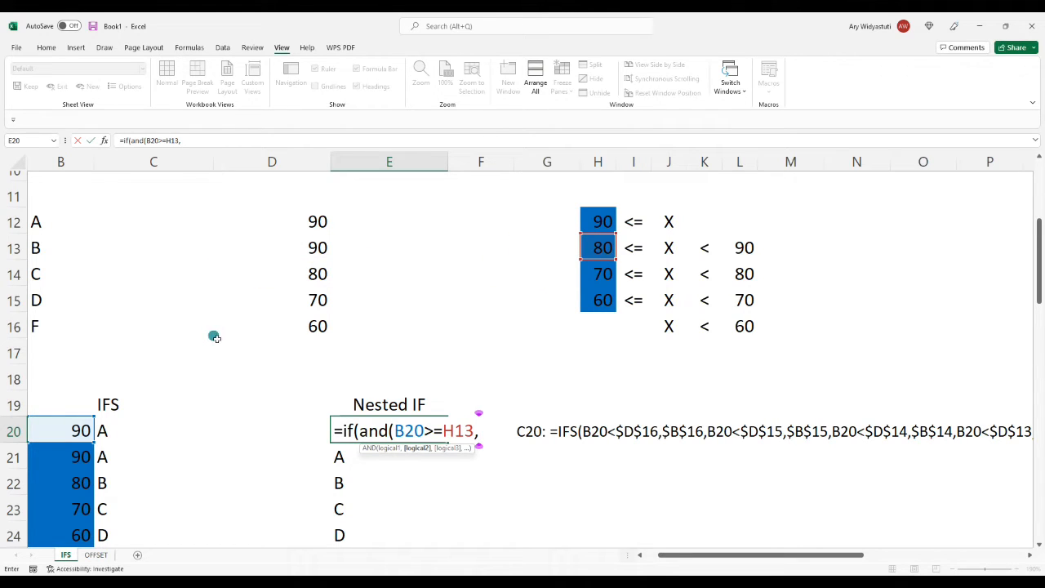
- Add B20<L13 as the second AND condition in E20's formula, close the AND test and begin the value-if-true argument
{"action": "left_click", "coordinate": [212, 140]}
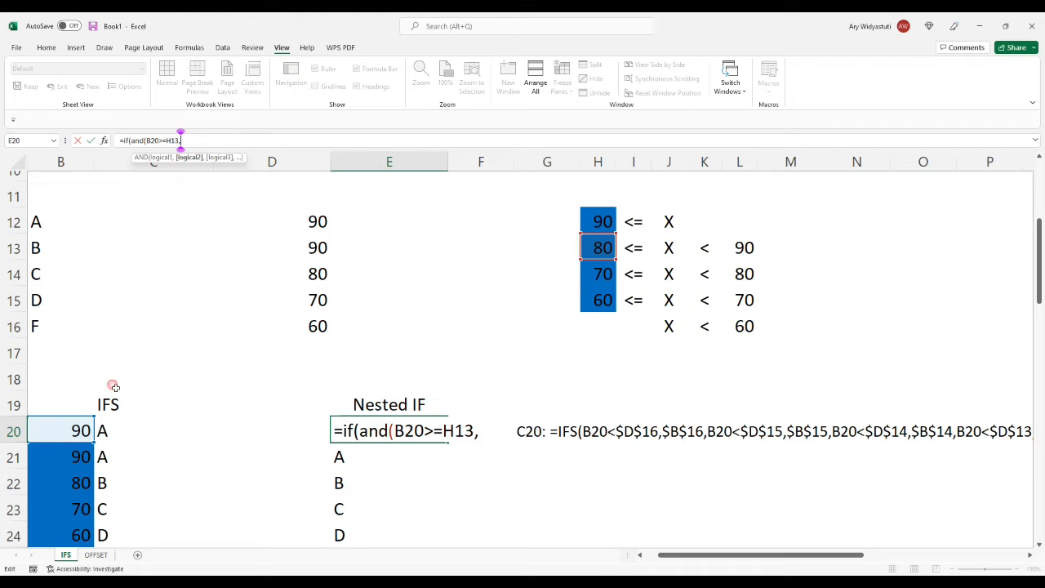
{"action": "left_click", "coordinate": [59, 430]}
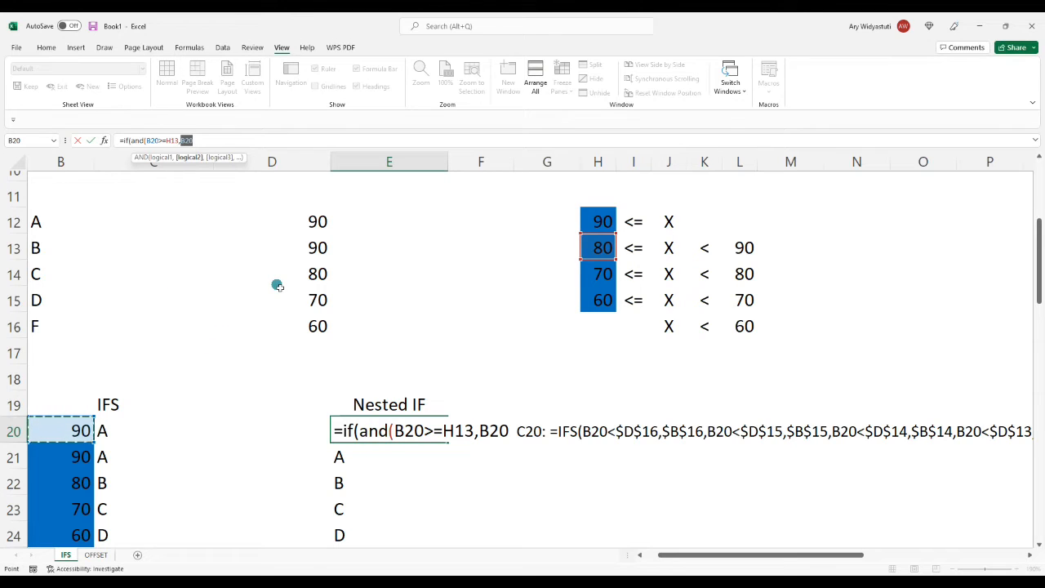
{"action": "type", "text": "<"}
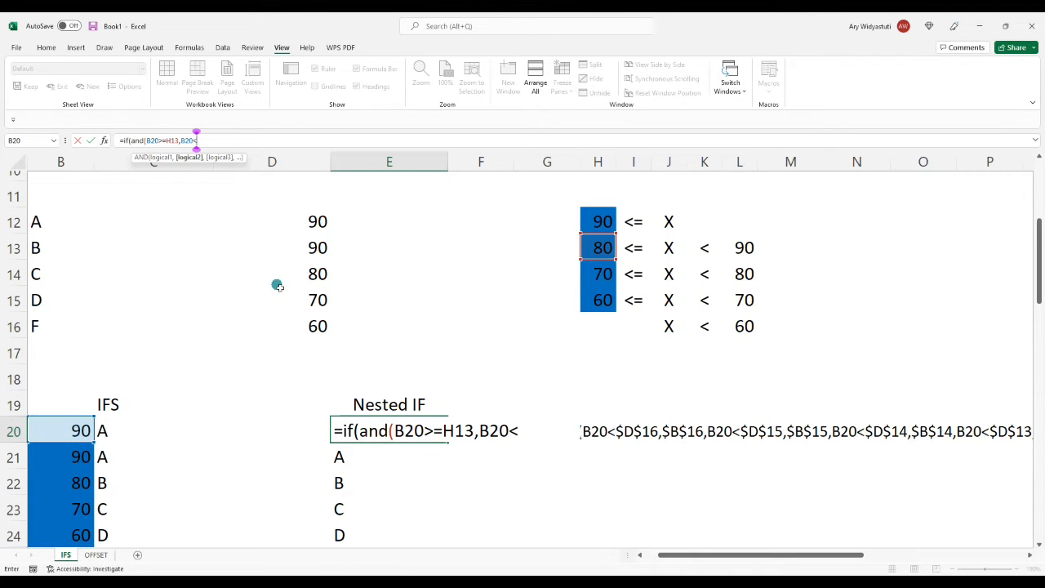
{"action": "left_click", "coordinate": [743, 251]}
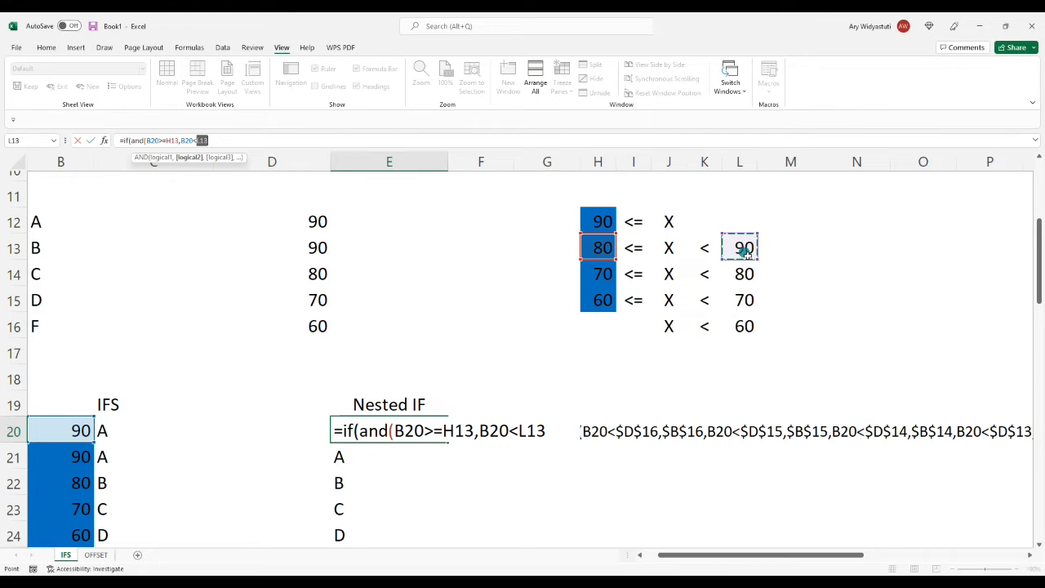
{"action": "type", "text": ")"}
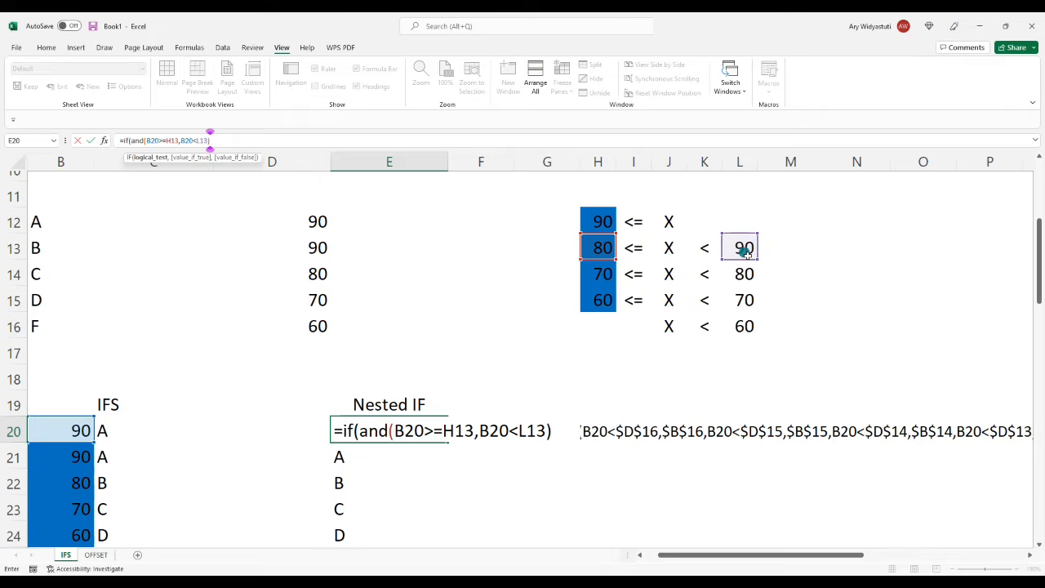
{"action": "type", "text": ","}
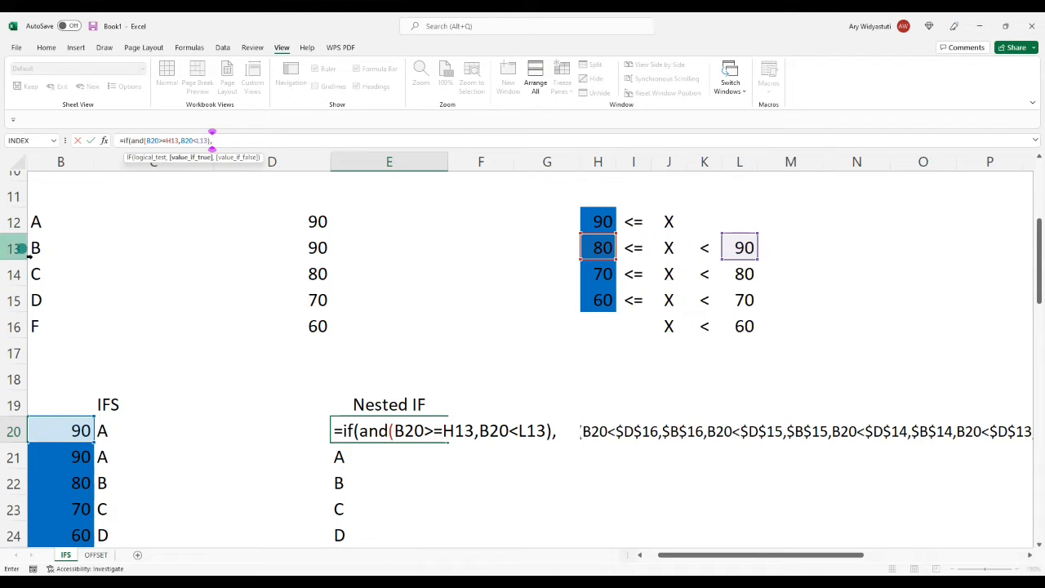
- Complete E20's IF formula with B13 as the value if true and B16 as the value if false, and reselect the cell
{"action": "left_click", "coordinate": [56, 254]}
{"action": "type", "text": ","}
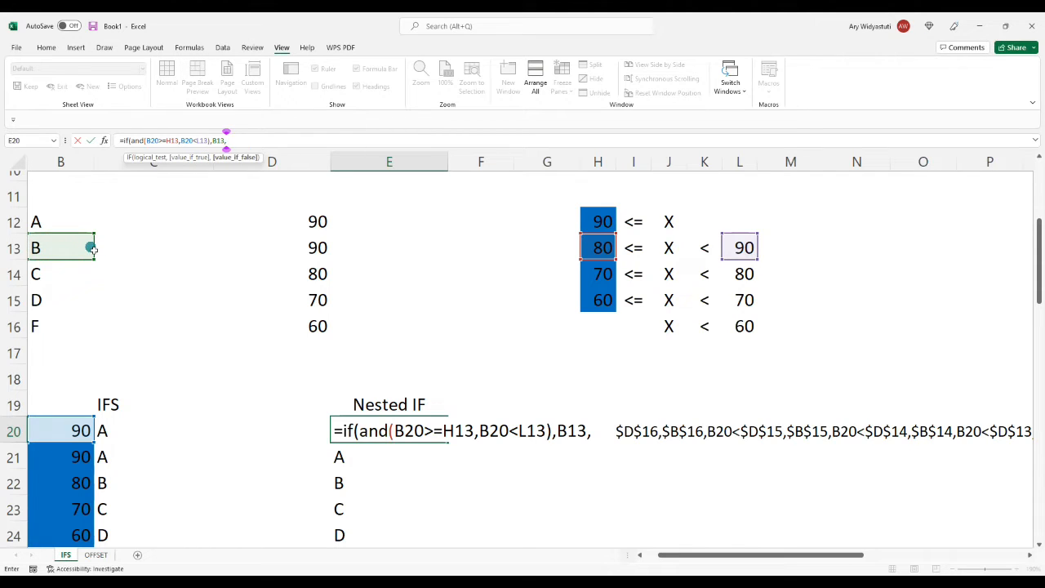
{"action": "left_click", "coordinate": [37, 327]}
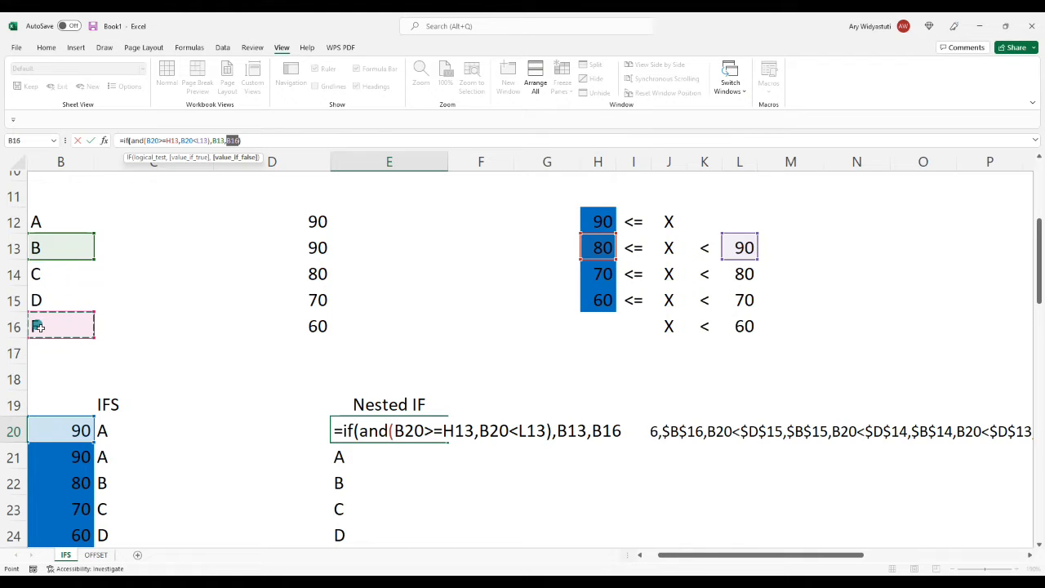
{"action": "type", "text": ")"}
{"action": "key", "text": "Return"}
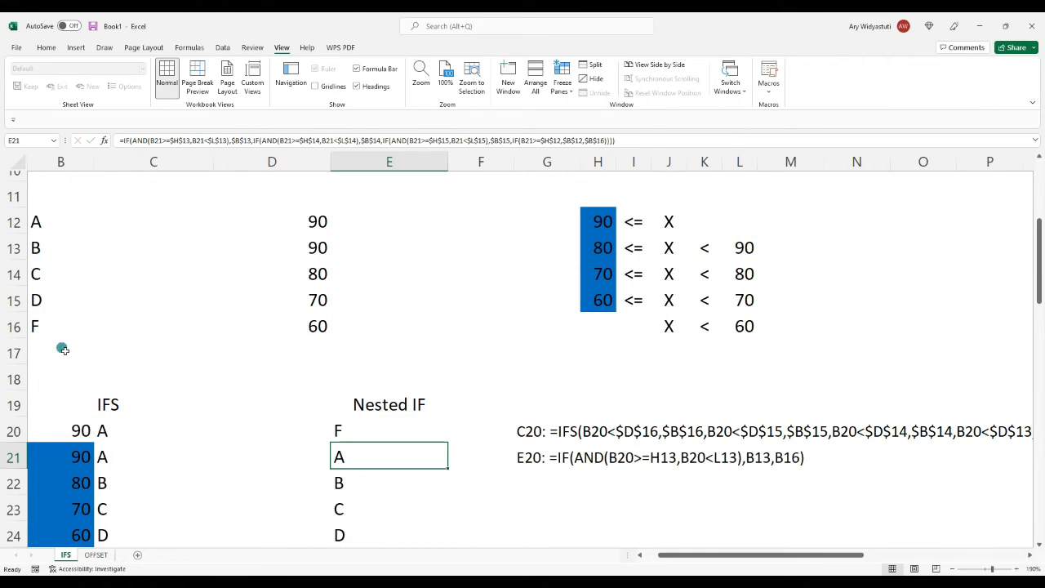
{"action": "left_click", "coordinate": [362, 434]}
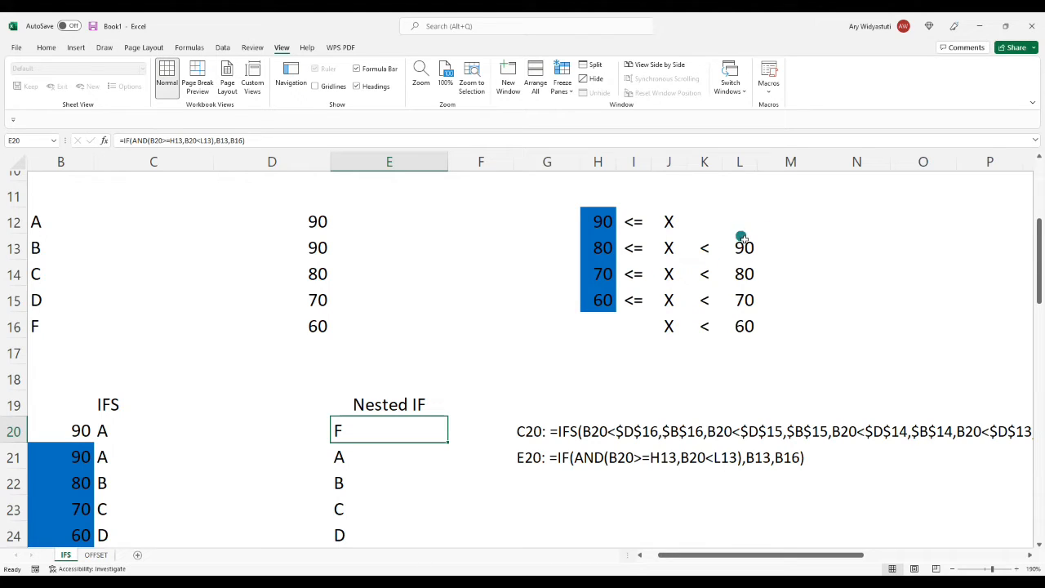
- Test both grading formulas by setting the score in B20 to 83 and to 82
{"action": "left_click", "coordinate": [70, 432]}
{"action": "type", "text": "8"}
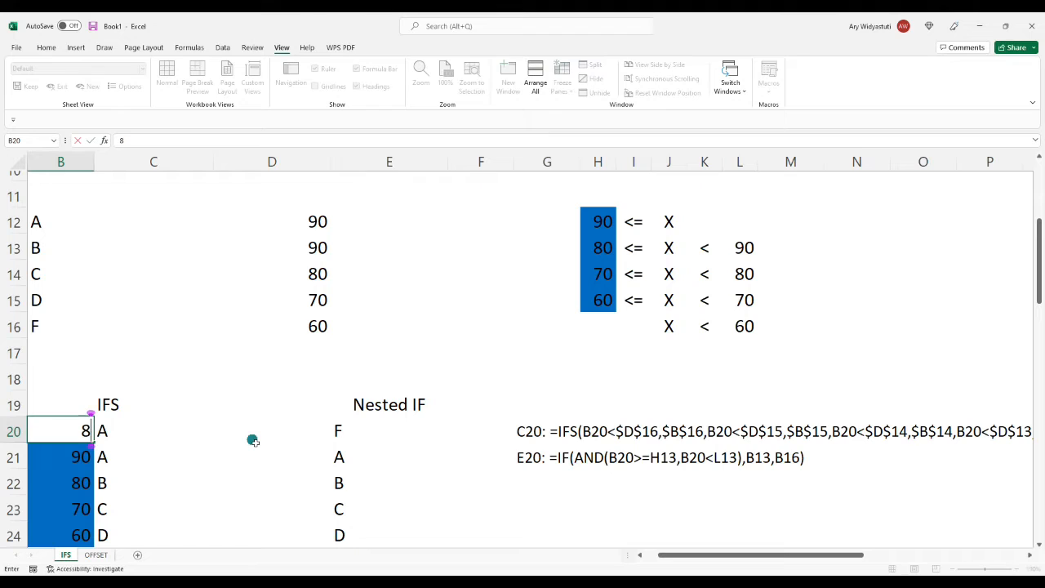
{"action": "type", "text": "3"}
{"action": "key", "text": "Return"}
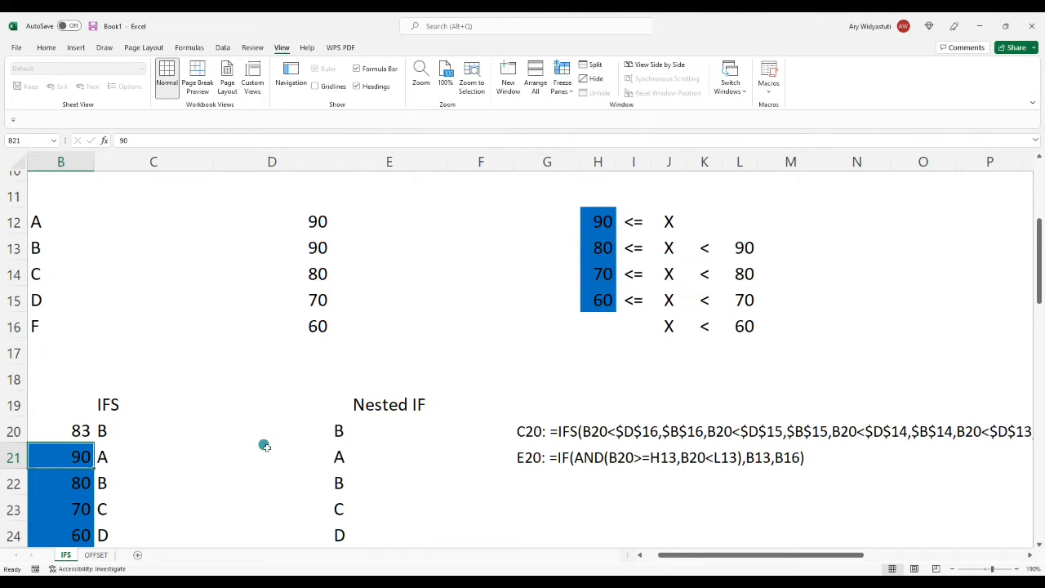
{"action": "key", "text": "Up"}
{"action": "type", "text": "82"}
{"action": "key", "text": "Return"}
- Make the table references in E20's formula absolute: $H$13, $L$13, $B$13 and $B$16
{"action": "left_click", "coordinate": [346, 431]}
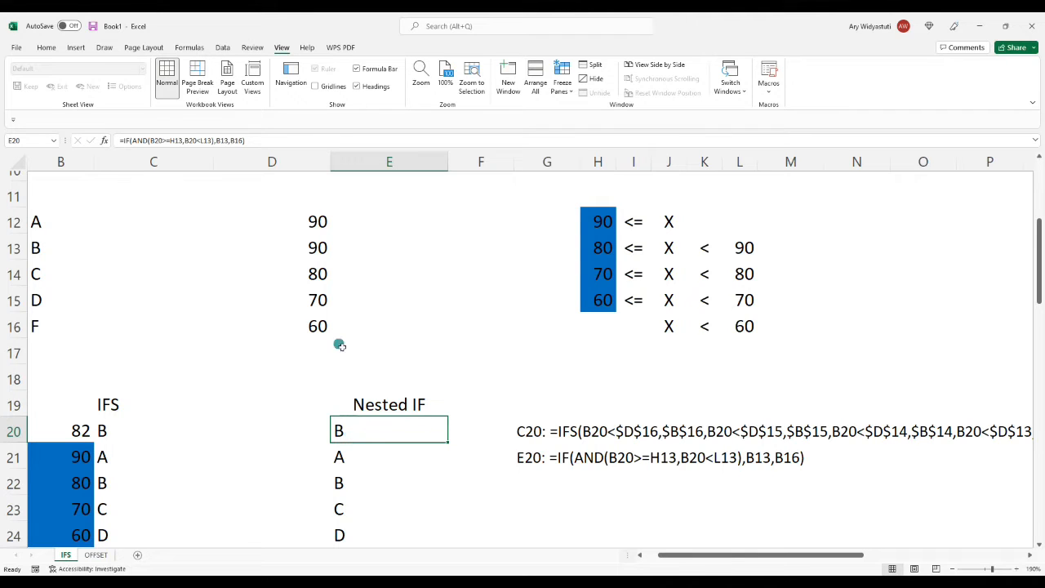
{"action": "left_click", "coordinate": [180, 141]}
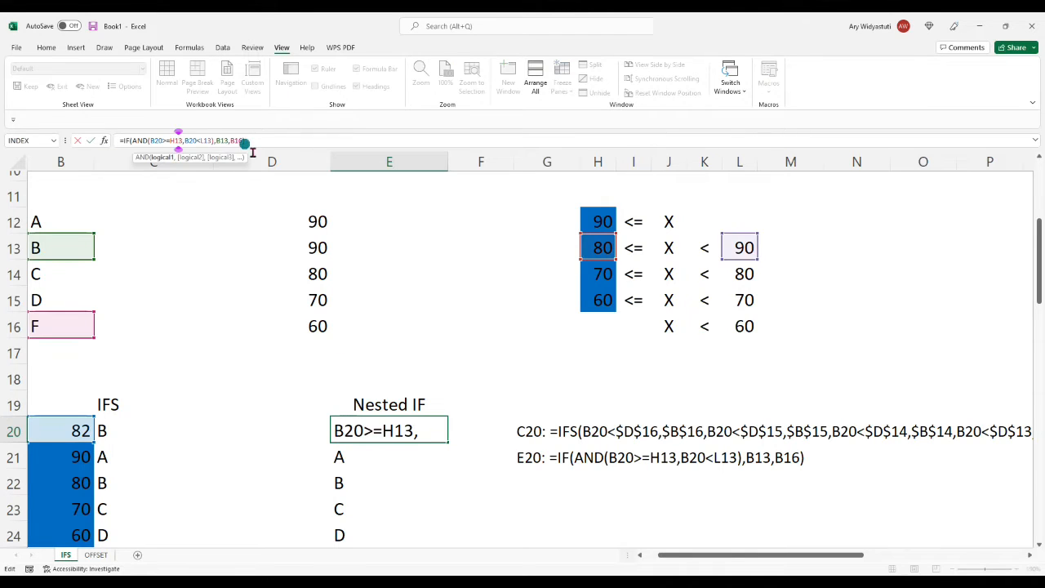
{"action": "key", "text": "F4"}
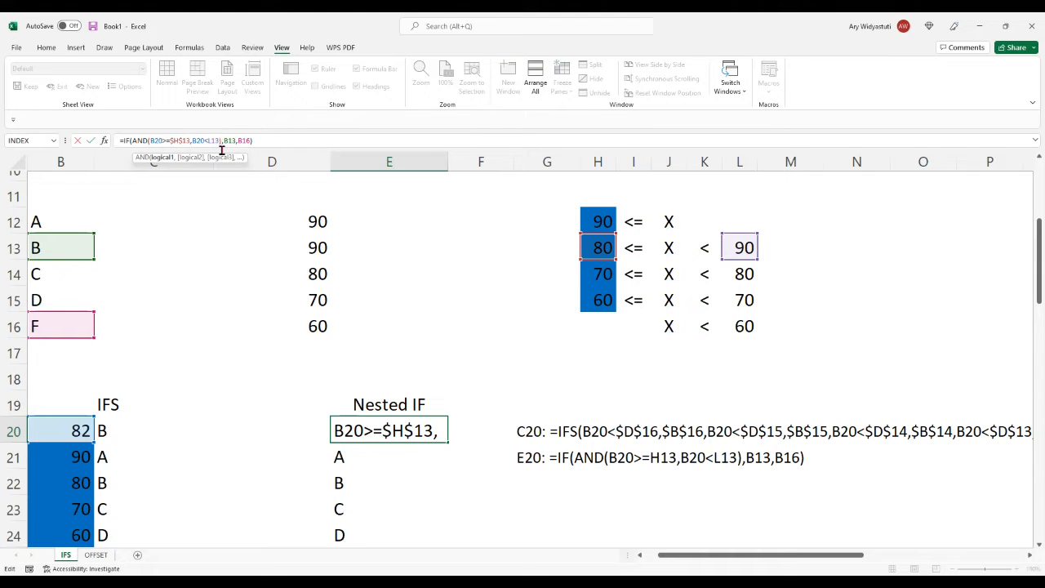
{"action": "left_click", "coordinate": [215, 141]}
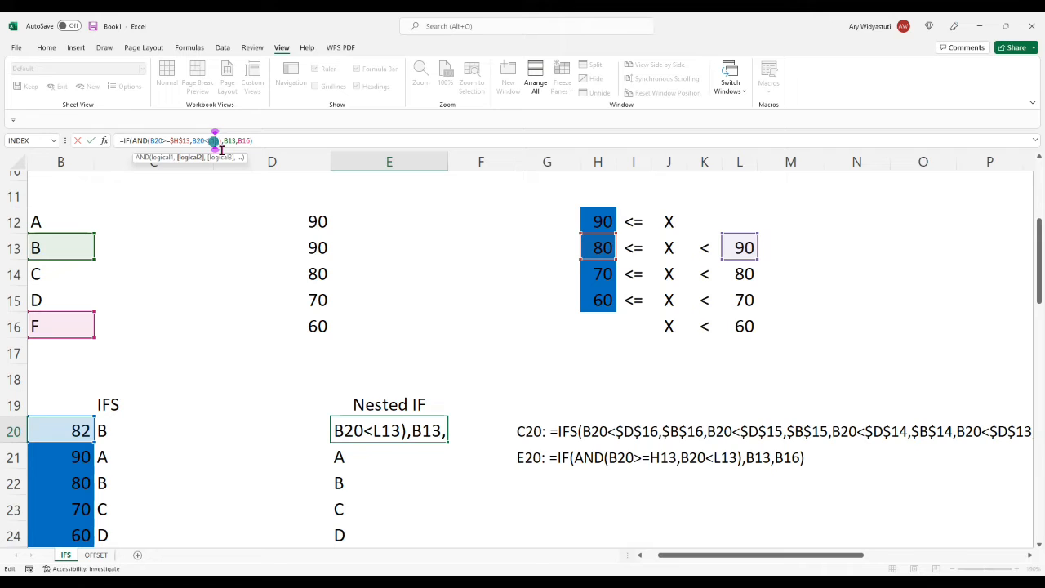
{"action": "key", "text": "F4"}
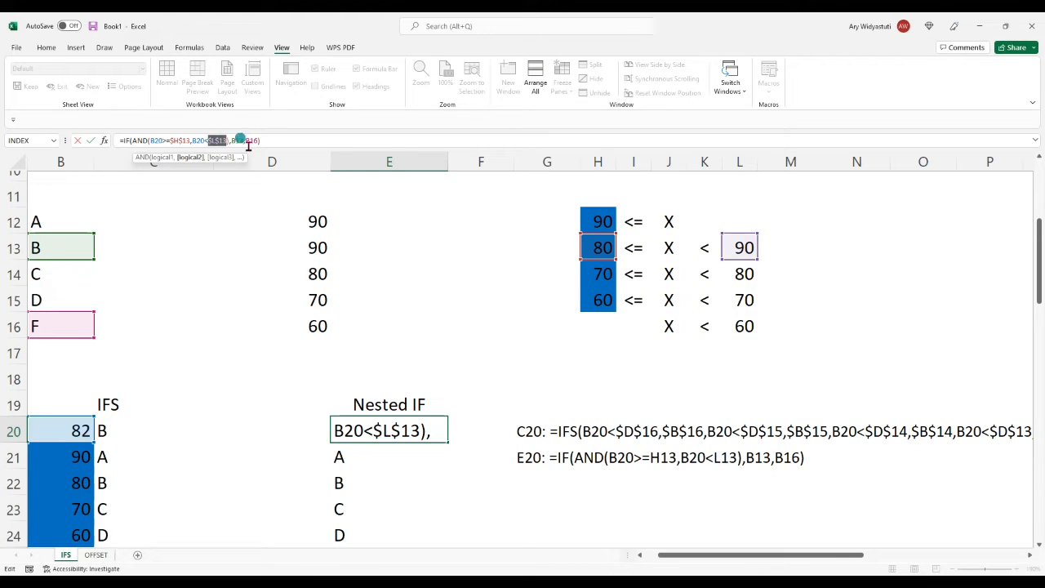
{"action": "left_click", "coordinate": [238, 135]}
{"action": "key", "text": "F4"}
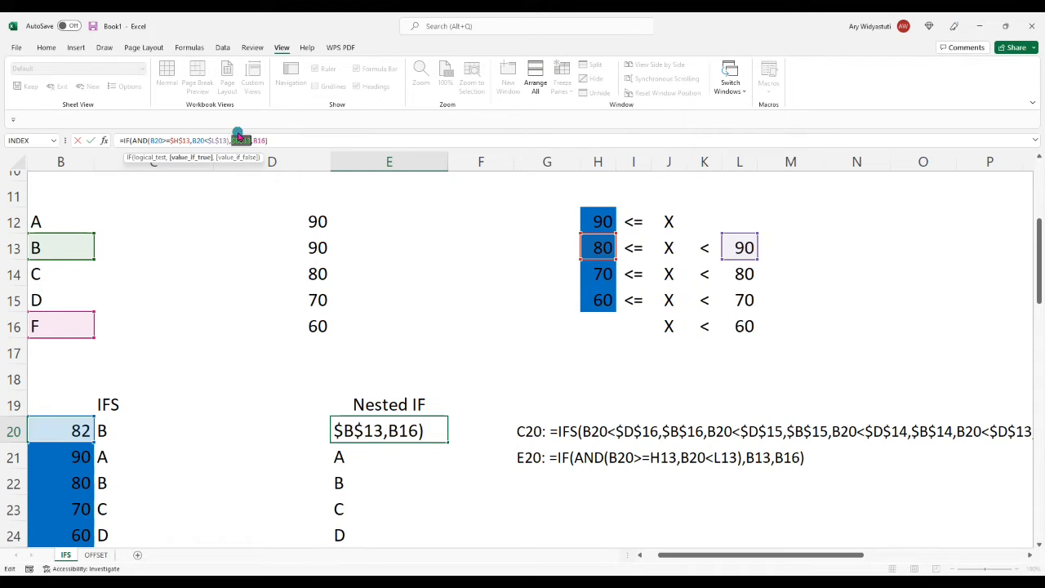
{"action": "left_click", "coordinate": [259, 140]}
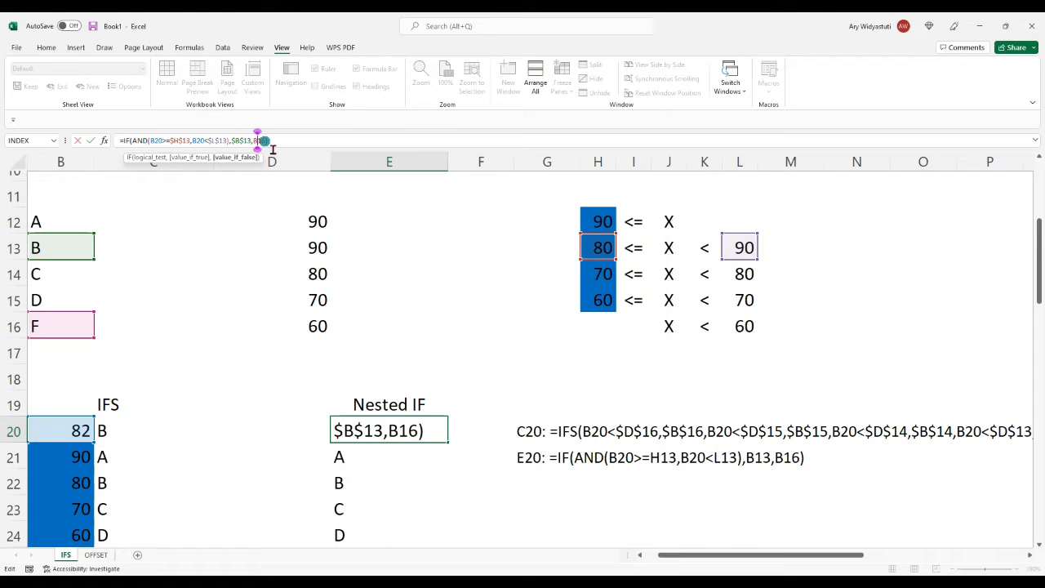
{"action": "key", "text": "F4"}
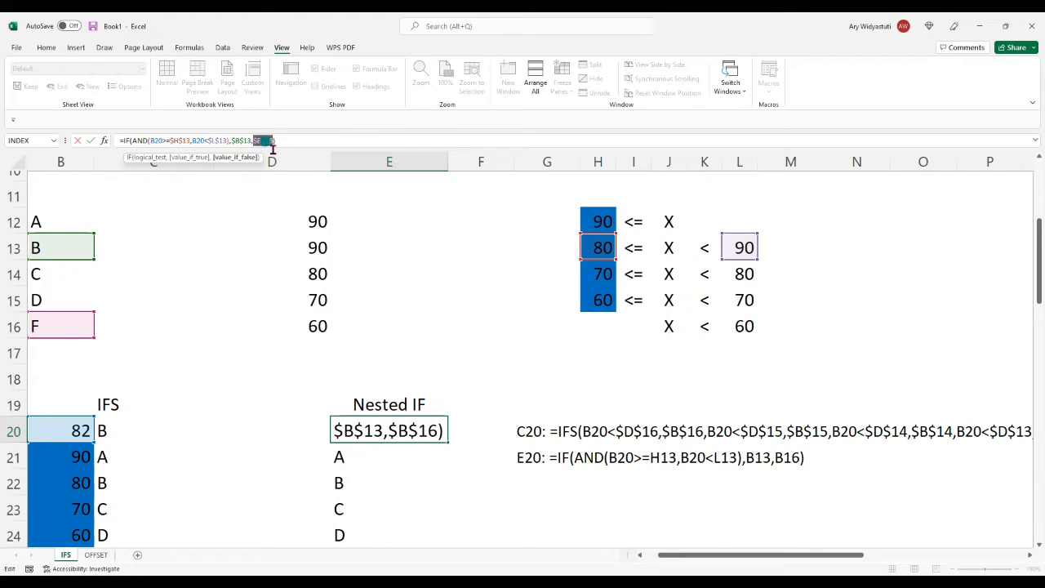
{"action": "key", "text": "Return"}
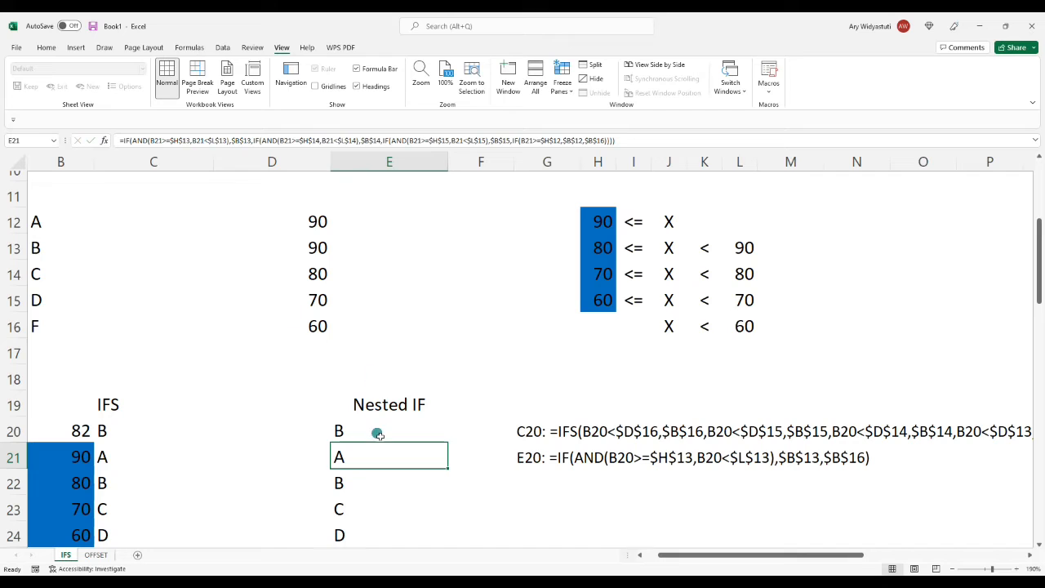
- Copy E20's IF expression without the equals sign and paste it over $B$16 as the value-if-false argument
{"action": "left_click", "coordinate": [377, 431]}
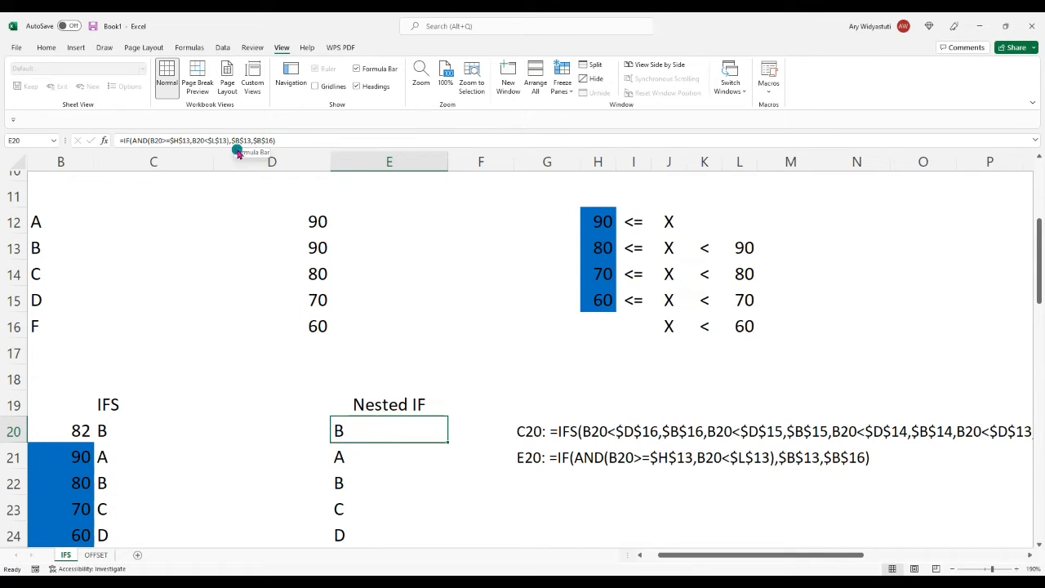
{"action": "left_click", "coordinate": [282, 140]}
{"action": "left_click_drag", "start_coordinate": [281, 141], "coordinate": [131, 147]}
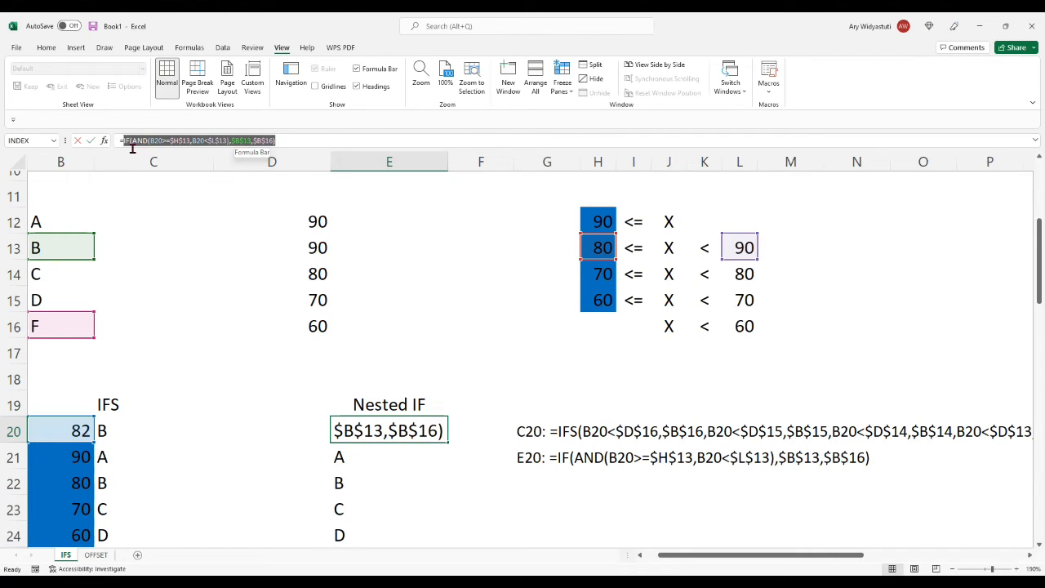
{"action": "right_click", "coordinate": [132, 147]}
{"action": "left_click", "coordinate": [155, 162]}
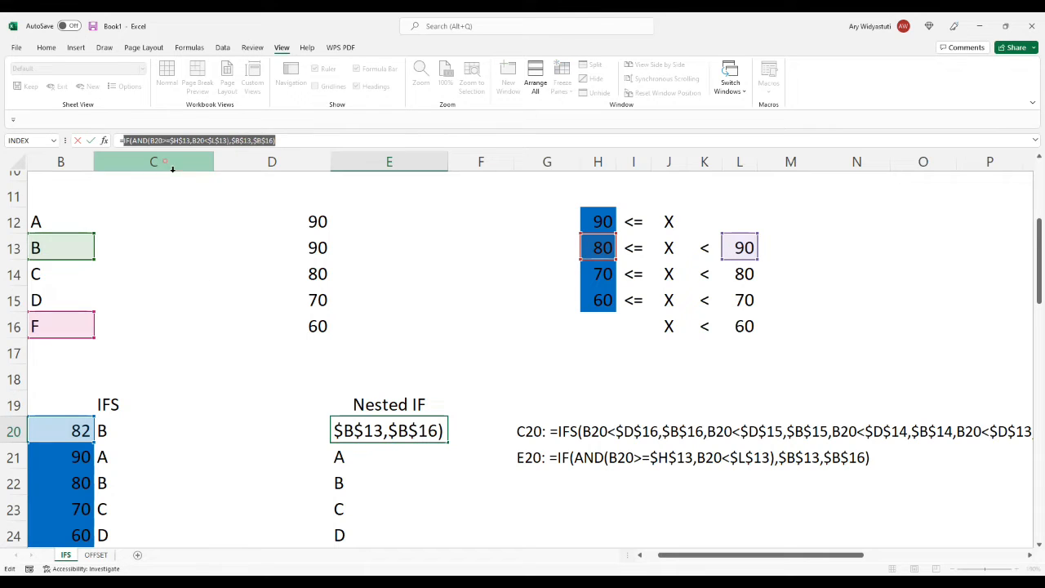
{"action": "left_click", "coordinate": [281, 151]}
{"action": "left_click_drag", "start_coordinate": [281, 150], "coordinate": [262, 149]}
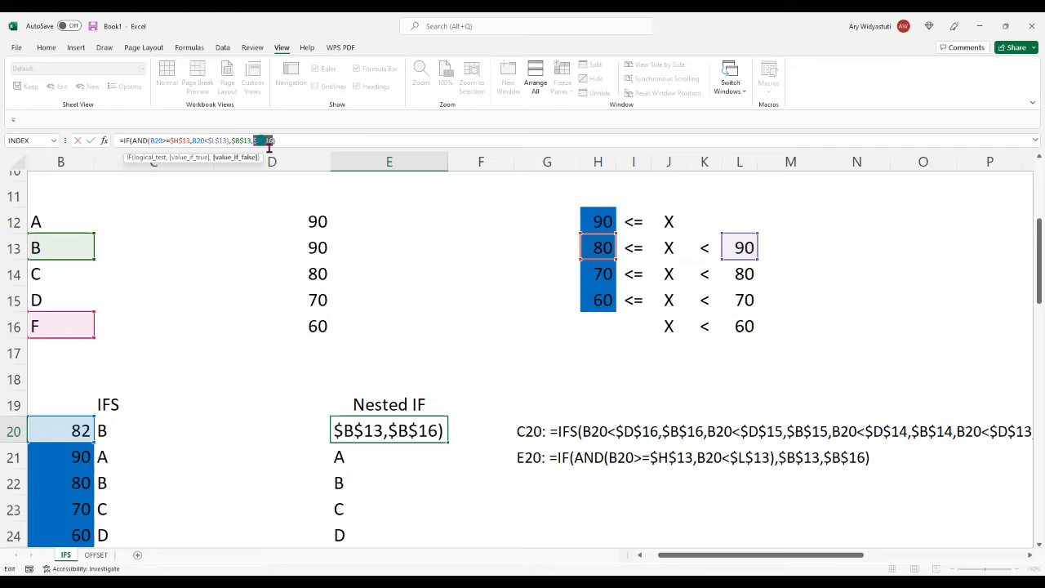
{"action": "right_click", "coordinate": [263, 142]}
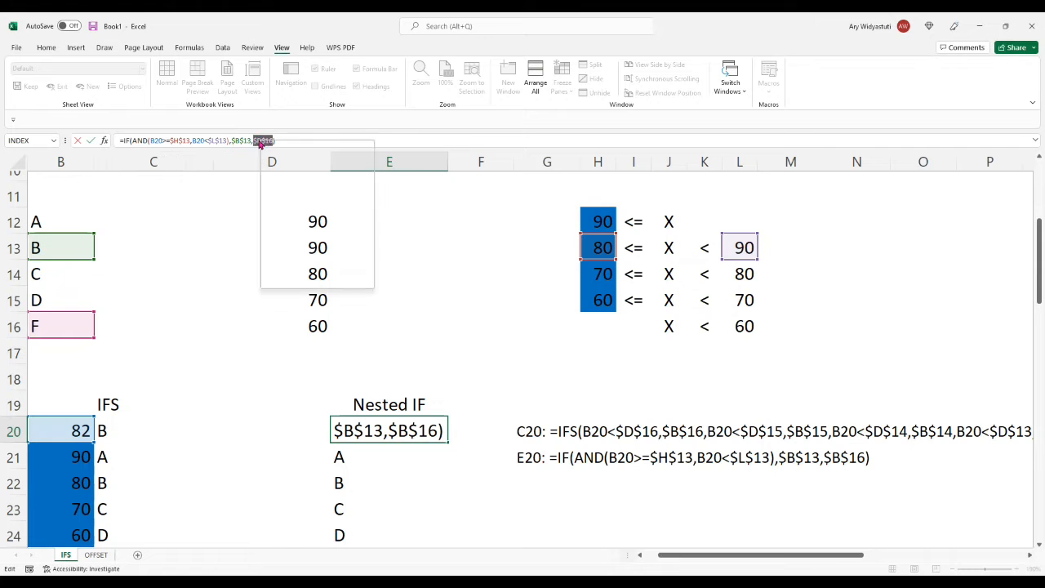
{"action": "left_click", "coordinate": [286, 196]}
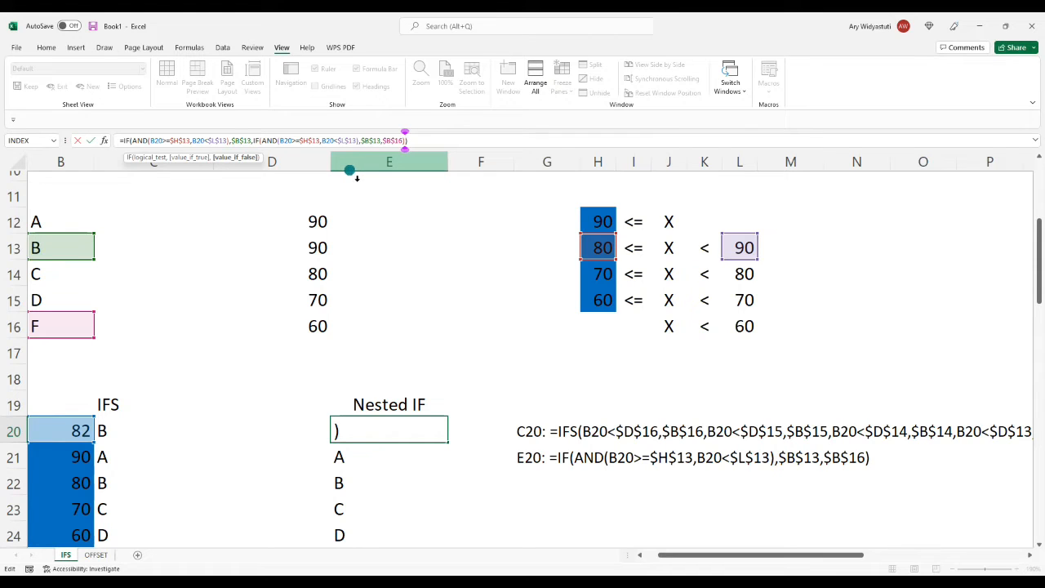
- Change the nested IF's references in E20 to row 14, using $H$14, $L$14 and $B$14, and commit the formula
{"action": "left_click", "coordinate": [321, 141]}
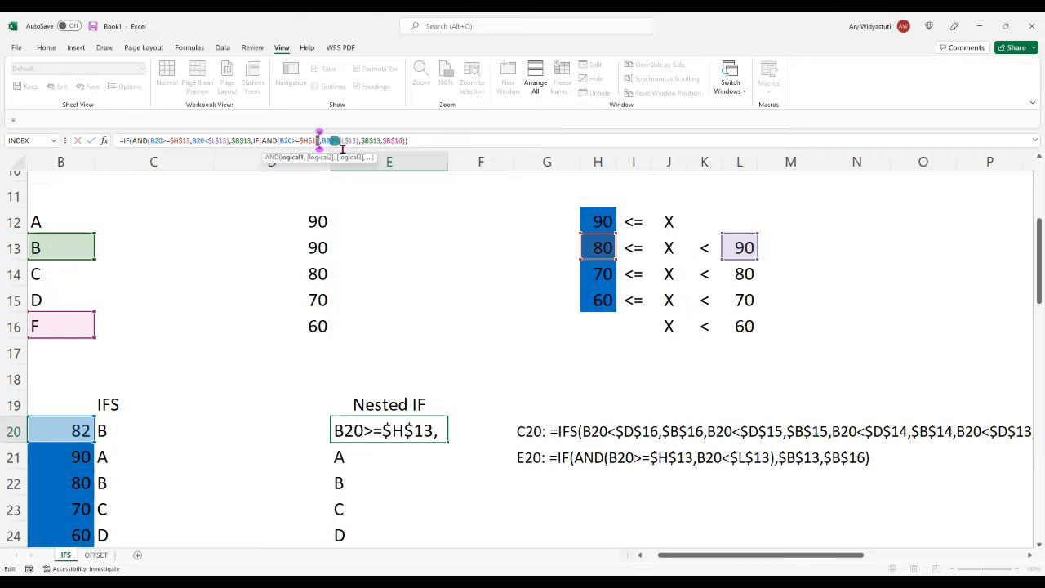
{"action": "type", "text": "4"}
{"action": "left_click_drag", "start_coordinate": [364, 148], "coordinate": [382, 149]}
{"action": "type", "text": "44"}
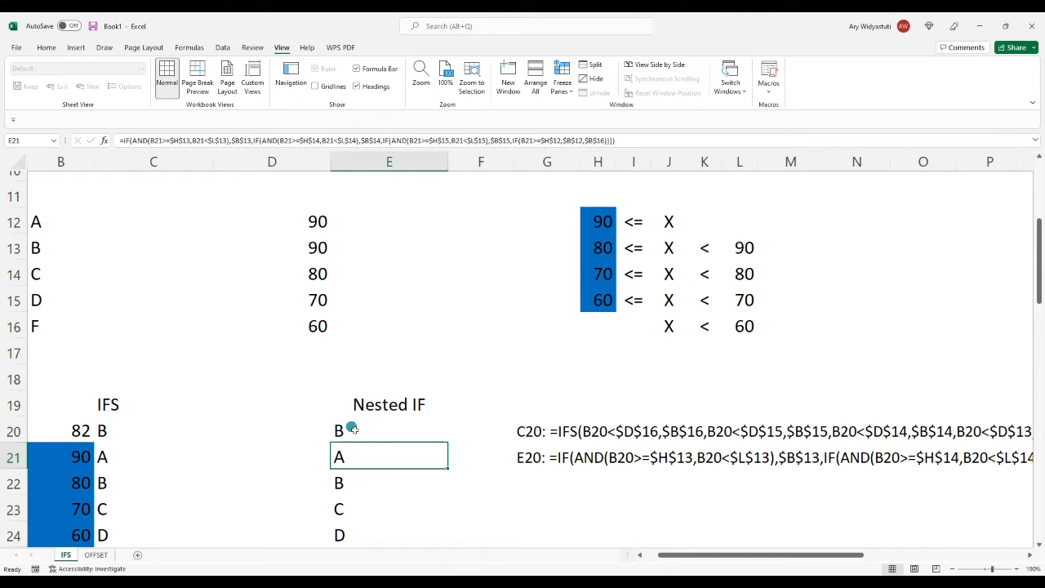
- Test the two-level nested formula by setting the score in B20 to 72 and to 65
{"action": "left_click", "coordinate": [85, 437]}
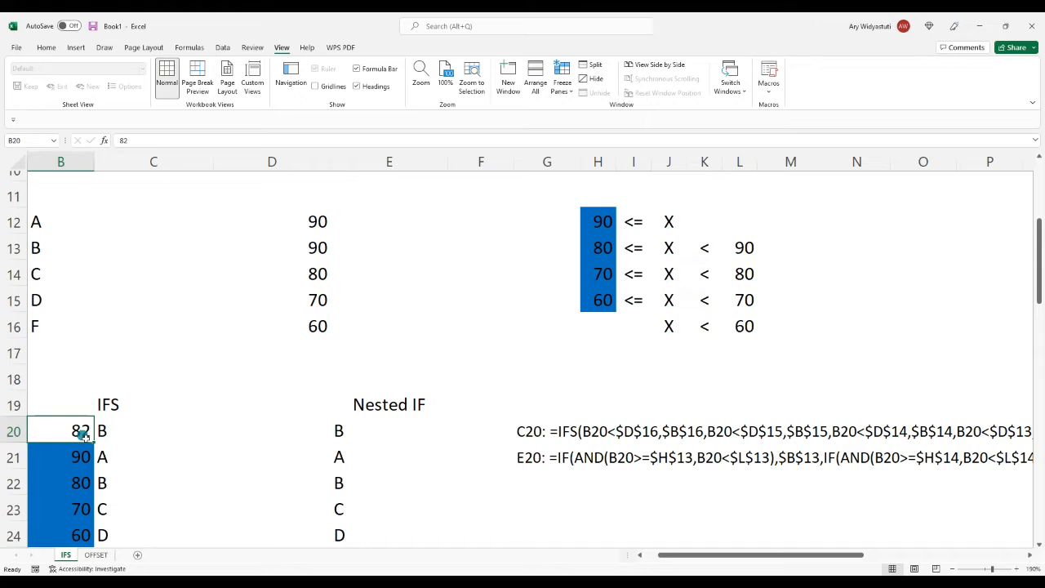
{"action": "type", "text": "72"}
{"action": "key", "text": "Return"}
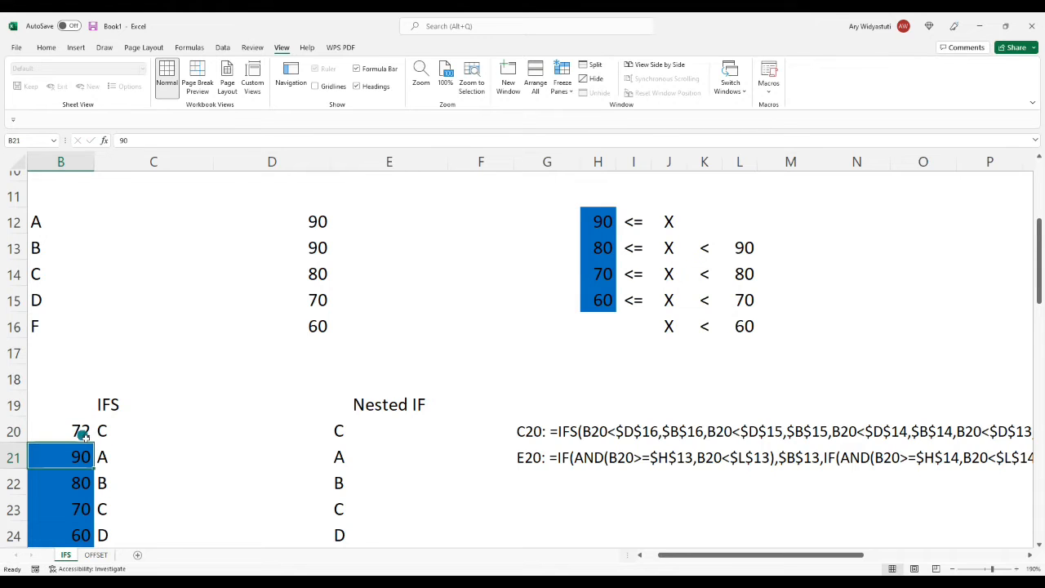
{"action": "left_click", "coordinate": [83, 435]}
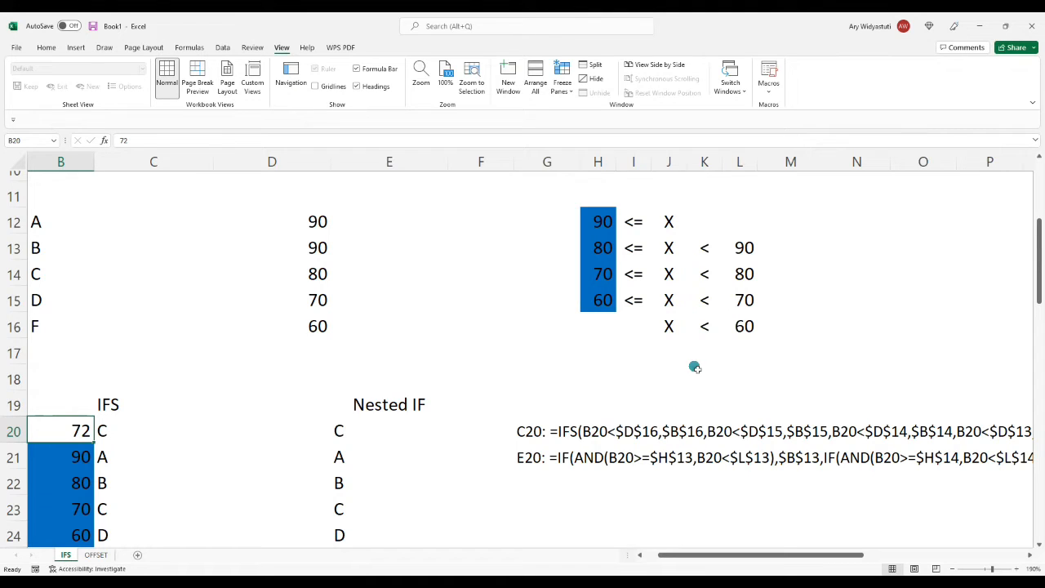
{"action": "type", "text": "65"}
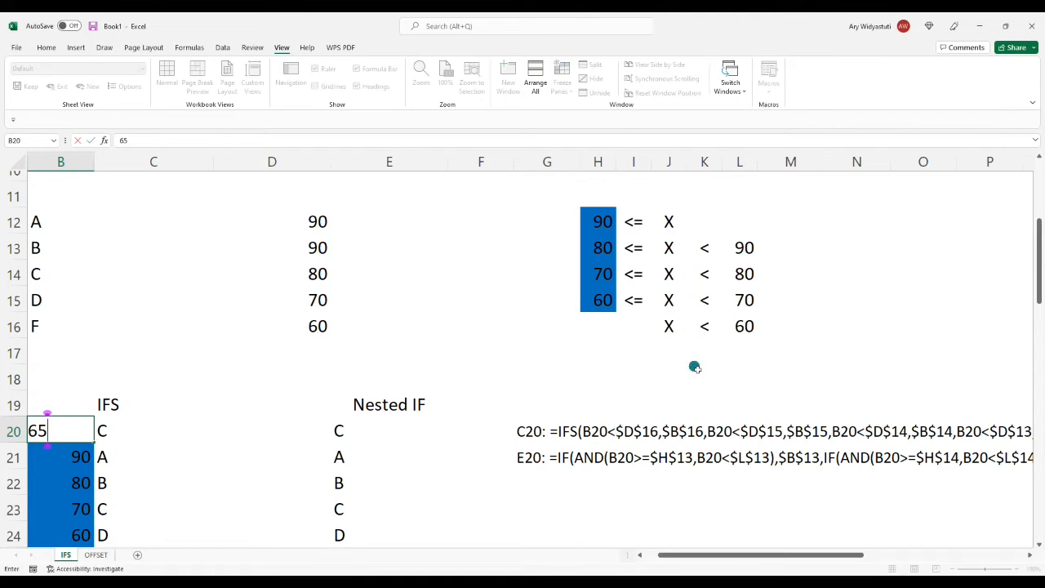
{"action": "key", "text": "Return"}
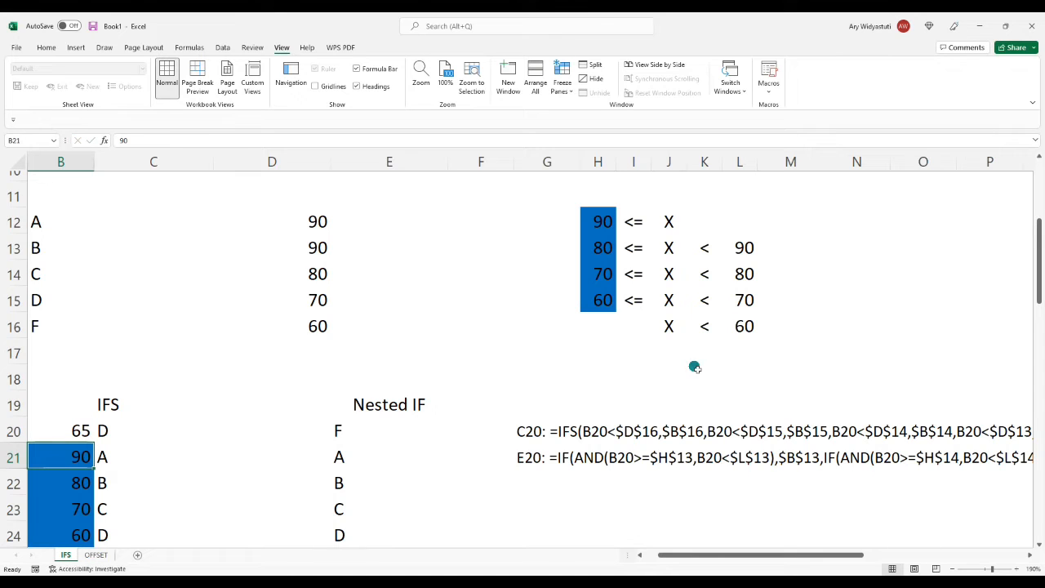
- Copy the inner IF expression in E20's formula and paste it over the final $B$16 as the new value-if-false argument
{"action": "left_click", "coordinate": [342, 424]}
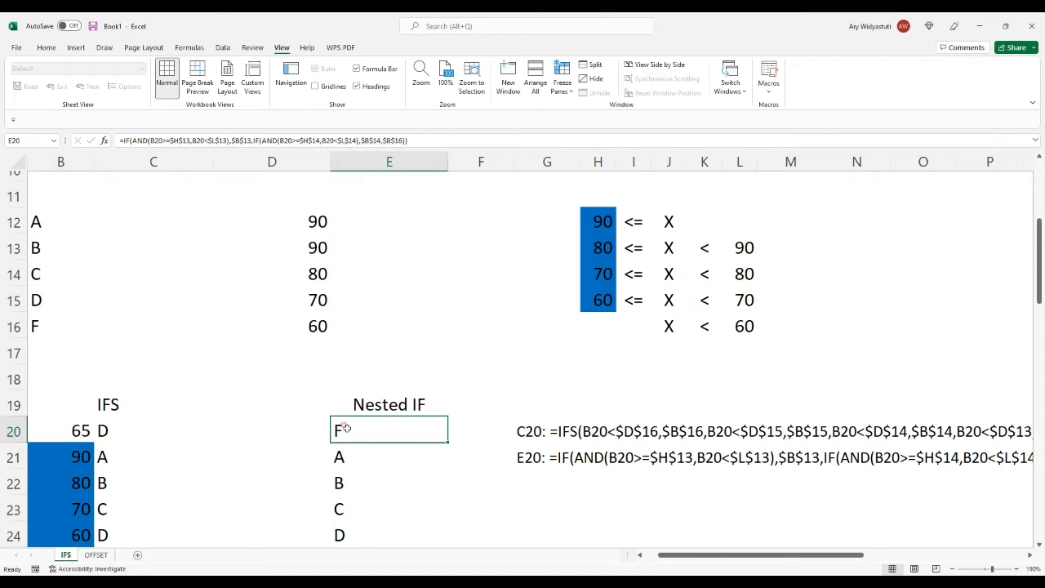
{"action": "left_click_drag", "start_coordinate": [407, 141], "coordinate": [396, 141]}
{"action": "left_click", "coordinate": [413, 146]}
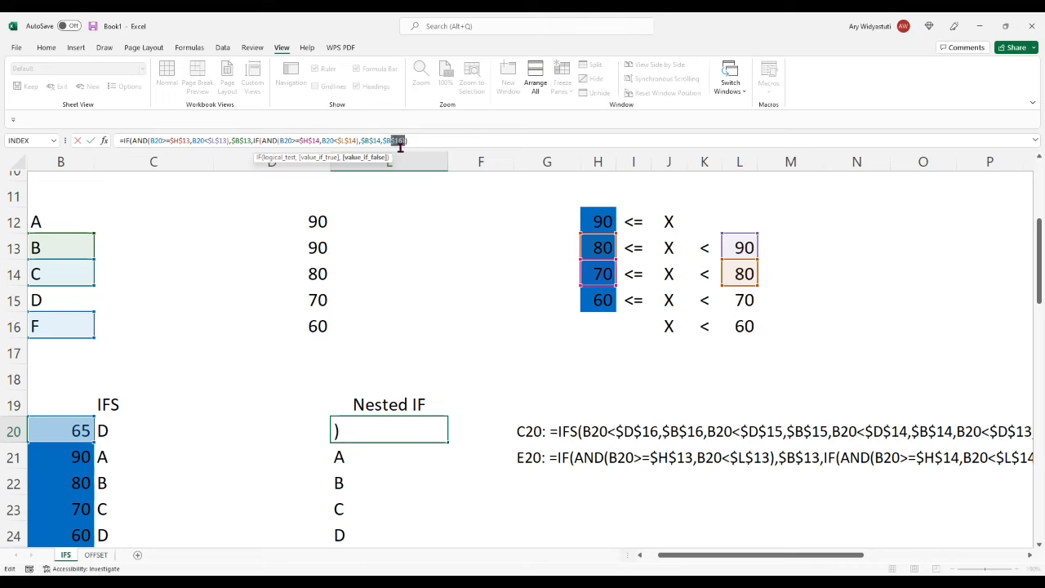
{"action": "left_click", "coordinate": [407, 141]}
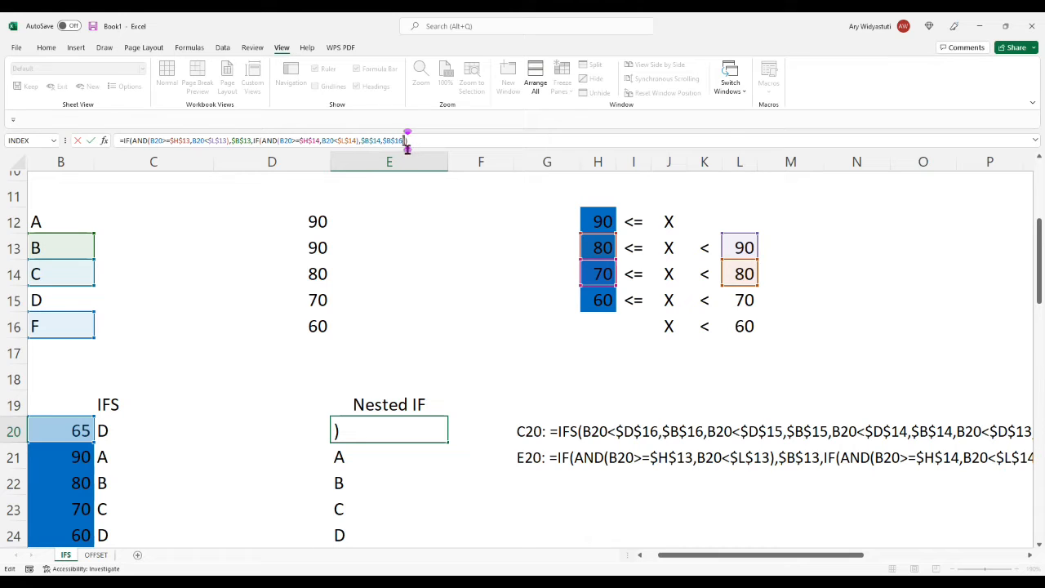
{"action": "left_click_drag", "start_coordinate": [407, 142], "coordinate": [261, 143]}
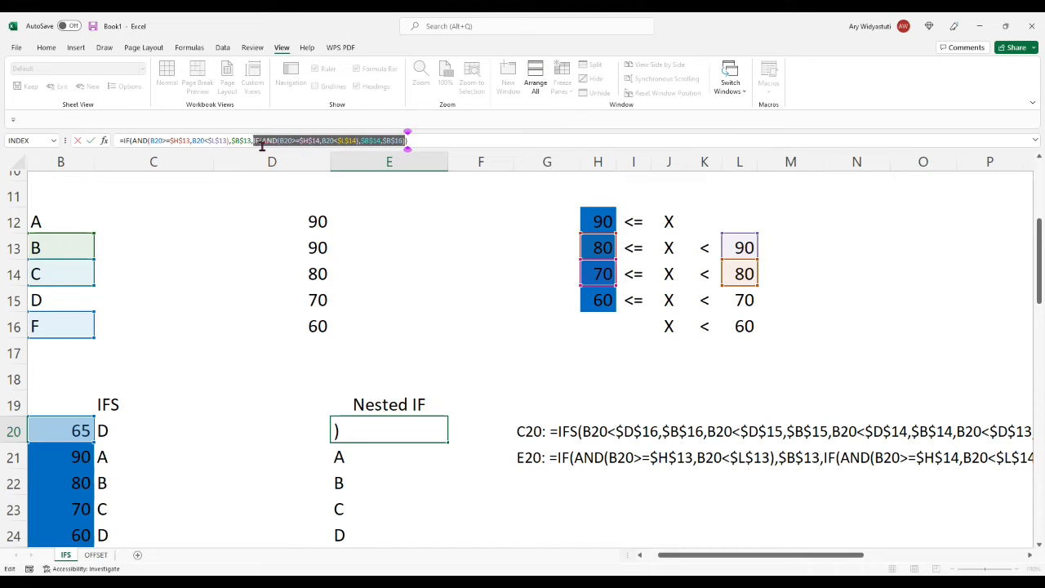
{"action": "right_click", "coordinate": [261, 143]}
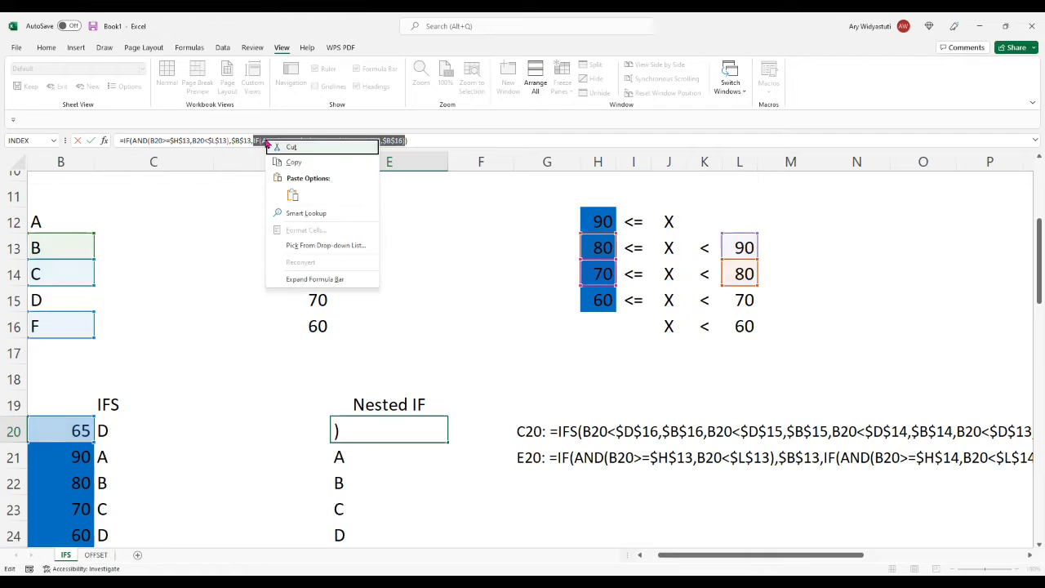
{"action": "left_click", "coordinate": [313, 164]}
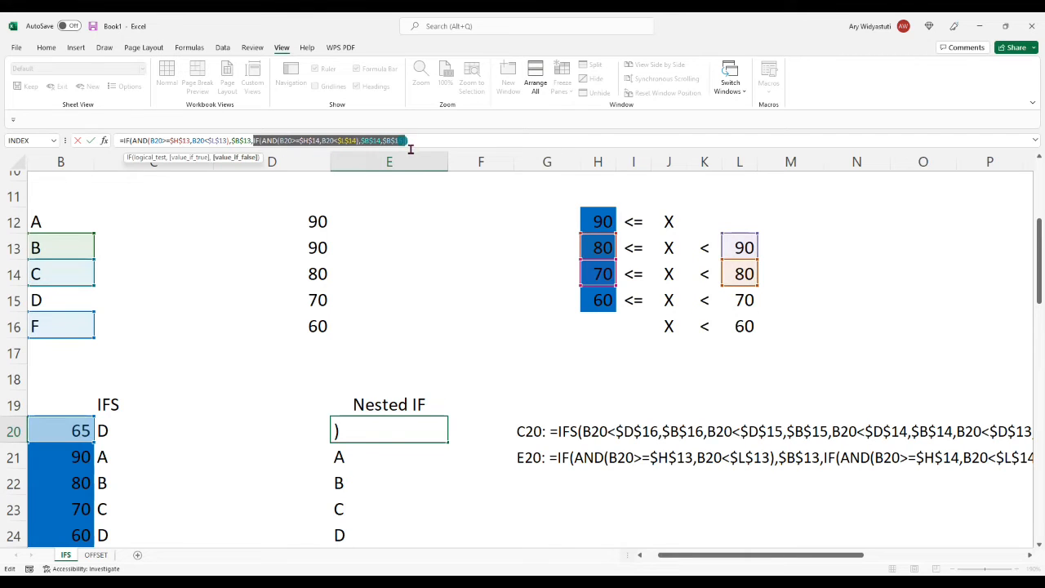
{"action": "left_click", "coordinate": [406, 149]}
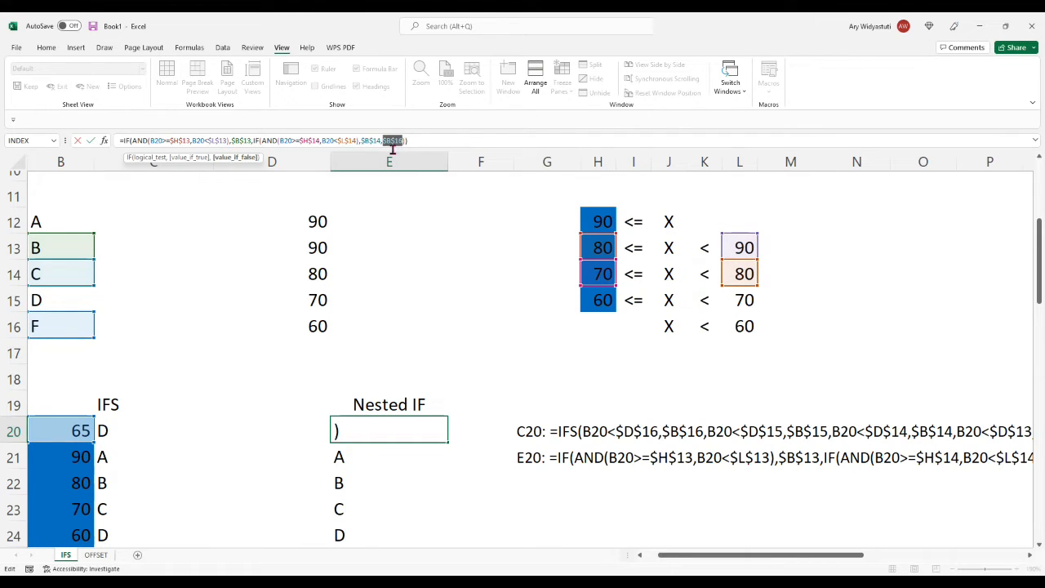
{"action": "right_click", "coordinate": [392, 145]}
{"action": "left_click", "coordinate": [412, 163]}
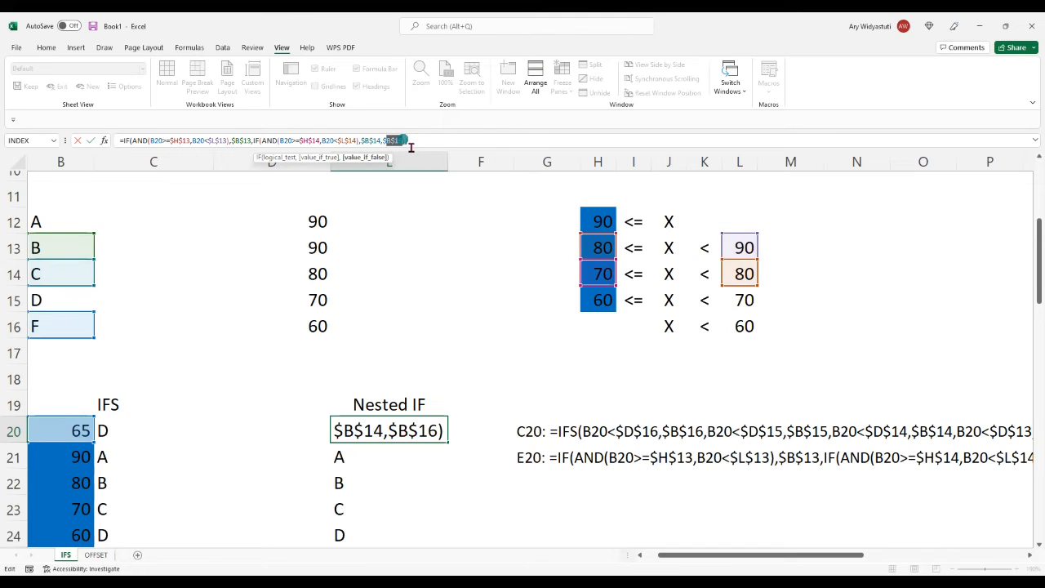
{"action": "right_click", "coordinate": [388, 144]}
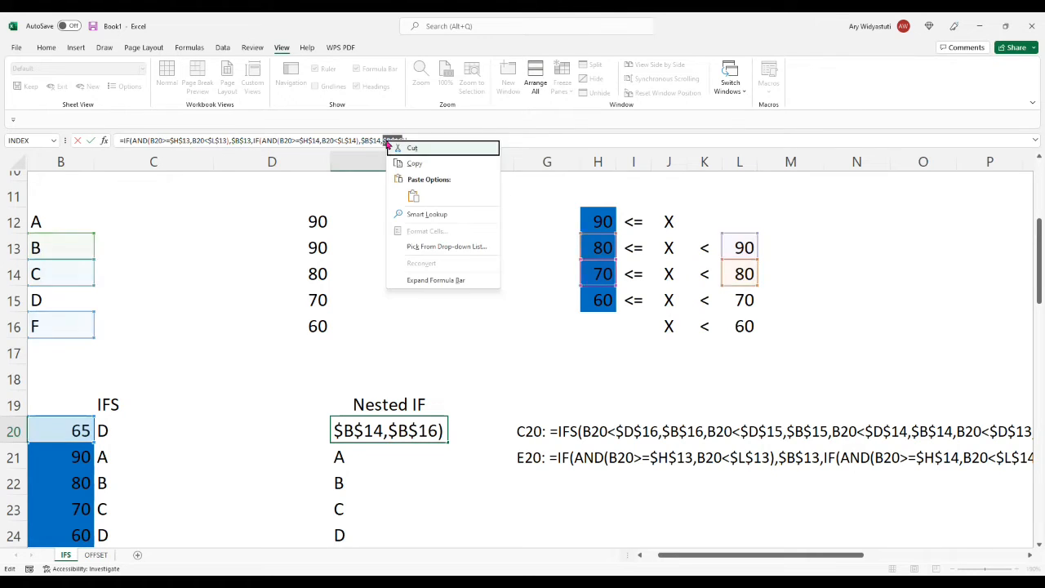
{"action": "left_click", "coordinate": [413, 196]}
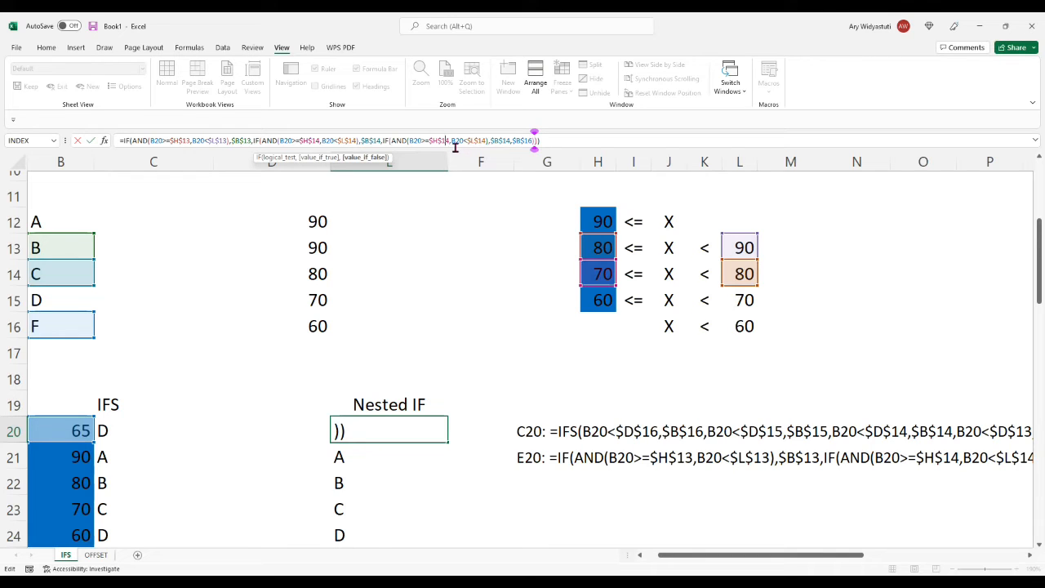
- Change the newly pasted IF's references in E20 to row 15, using $H$15, $L$15 and $B$15, and commit the formula
{"action": "left_click_drag", "start_coordinate": [446, 140], "coordinate": [450, 141]}
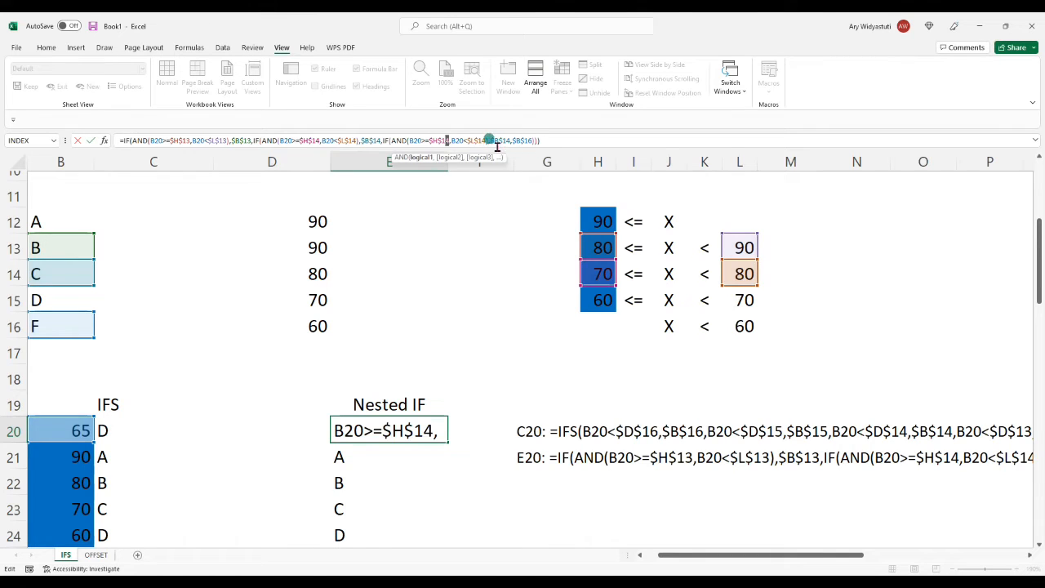
{"action": "type", "text": "5"}
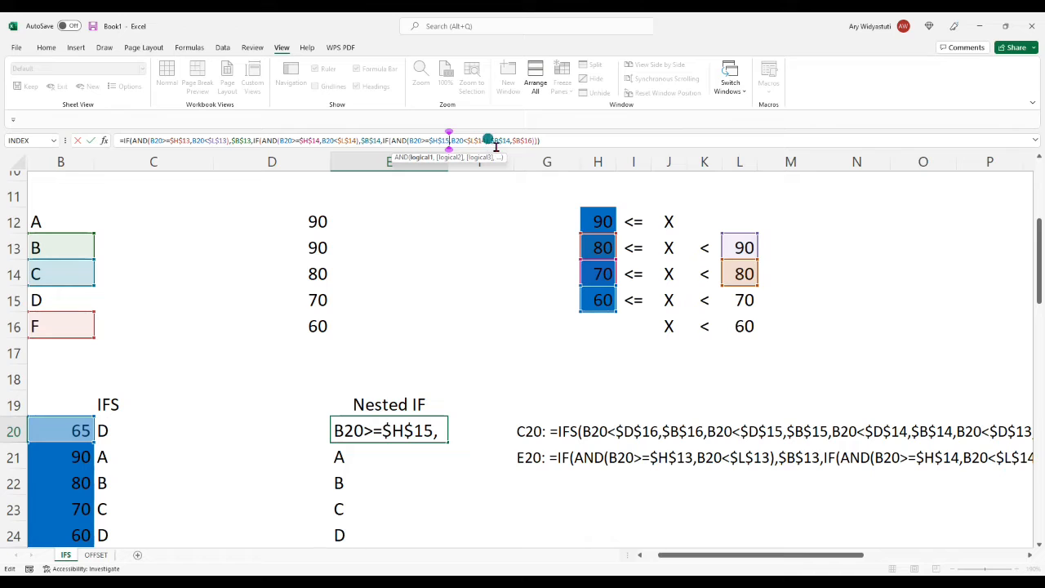
{"action": "left_click_drag", "start_coordinate": [486, 141], "coordinate": [509, 141]}
{"action": "type", "text": "5"}
{"action": "type", "text": "5"}
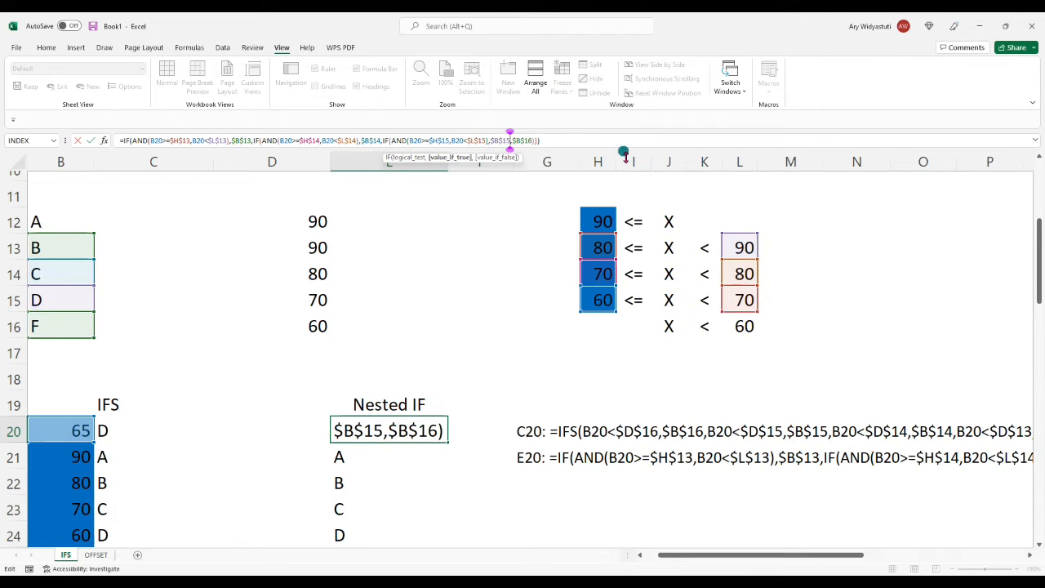
{"action": "key", "text": "Return"}
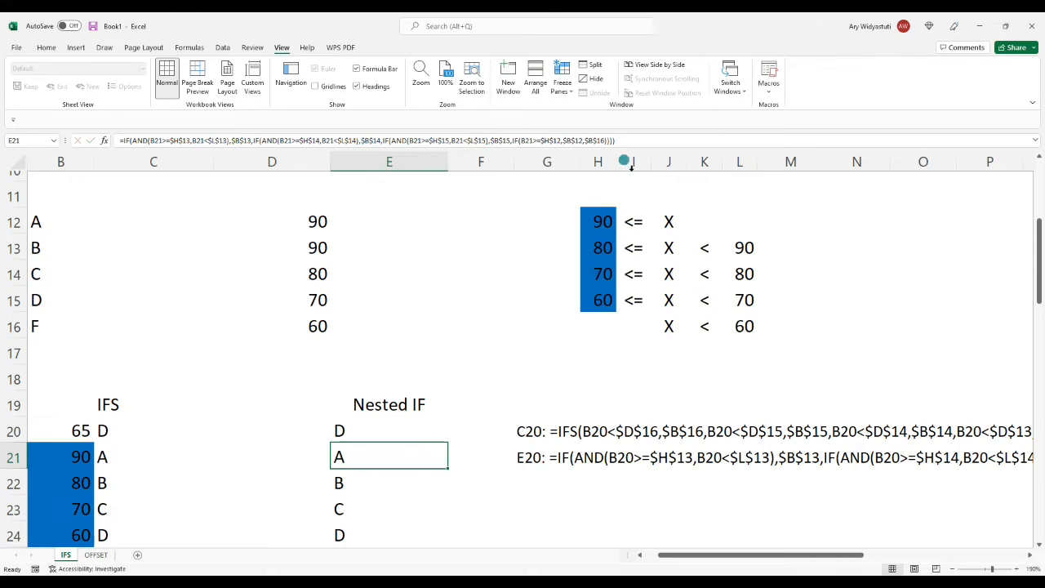
- Test the three-level nested formula by setting the score in B20 to 55
{"action": "left_click", "coordinate": [359, 436]}
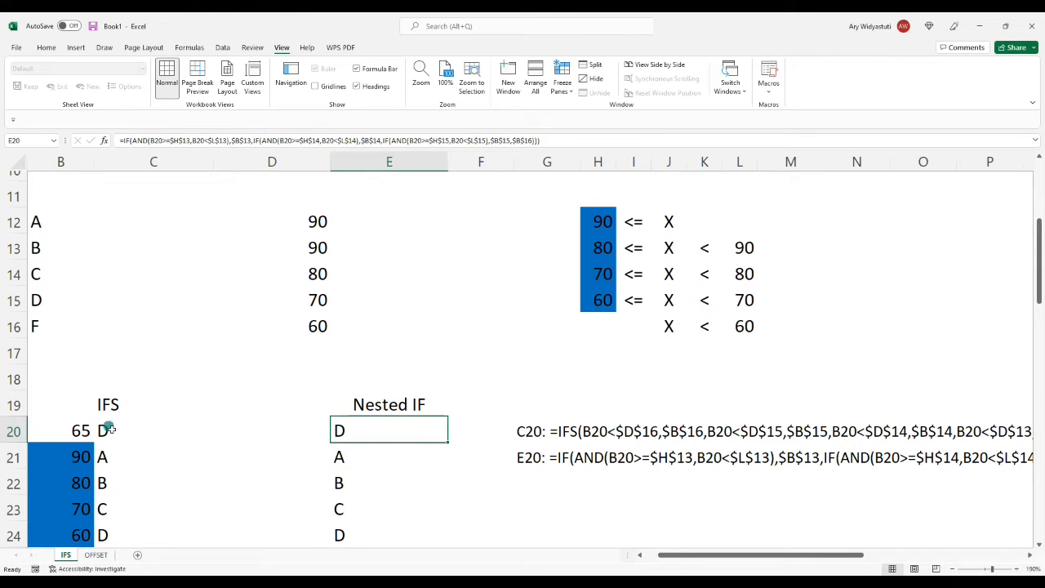
{"action": "left_click", "coordinate": [83, 424]}
{"action": "type", "text": "55"}
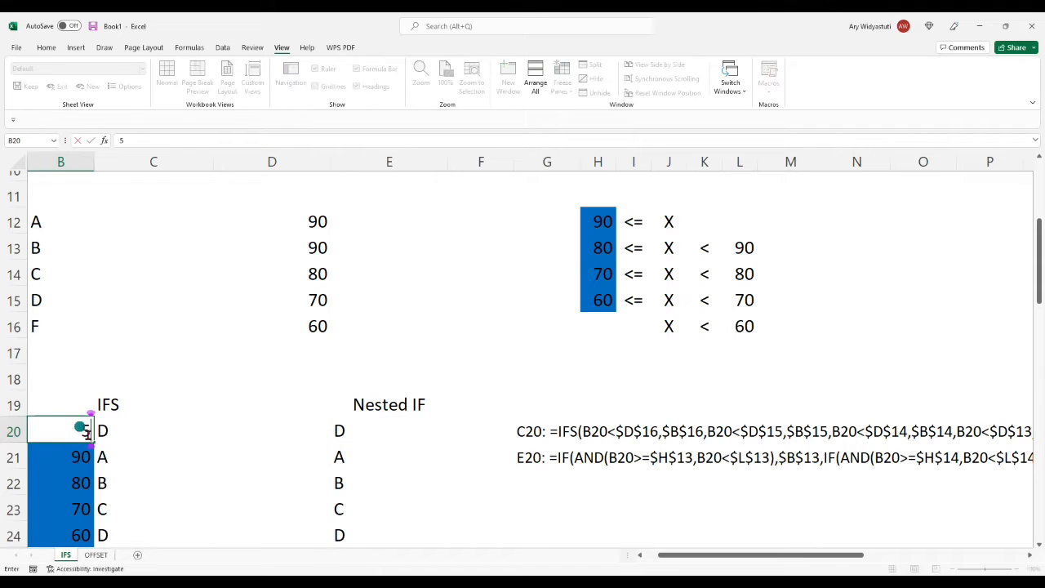
{"action": "key", "text": "Return"}
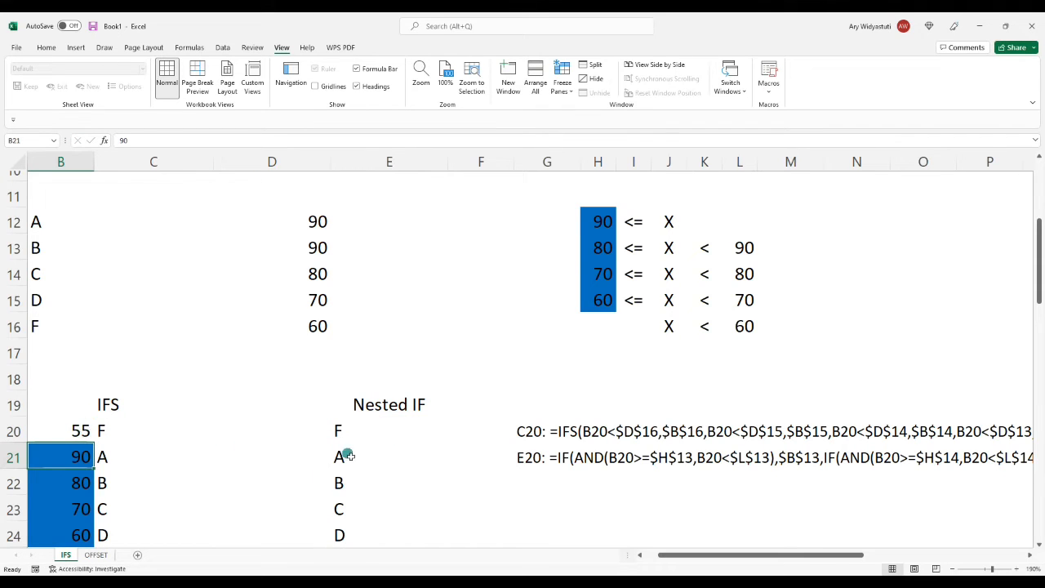
- Open E20's formula for editing and copy its innermost IF expression, the one using the row 15 references
{"action": "left_click", "coordinate": [338, 433]}
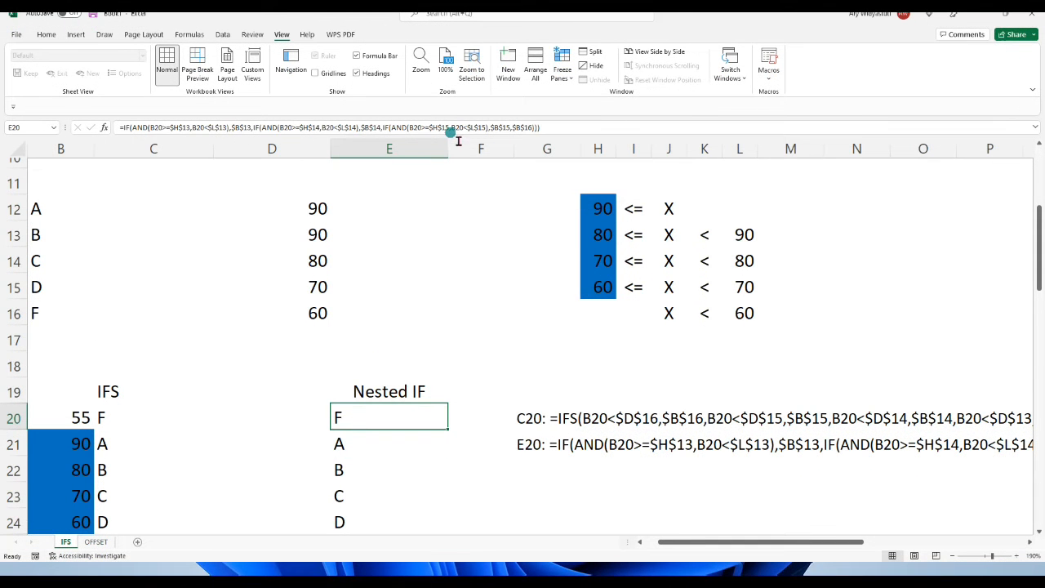
{"action": "left_click", "coordinate": [543, 129]}
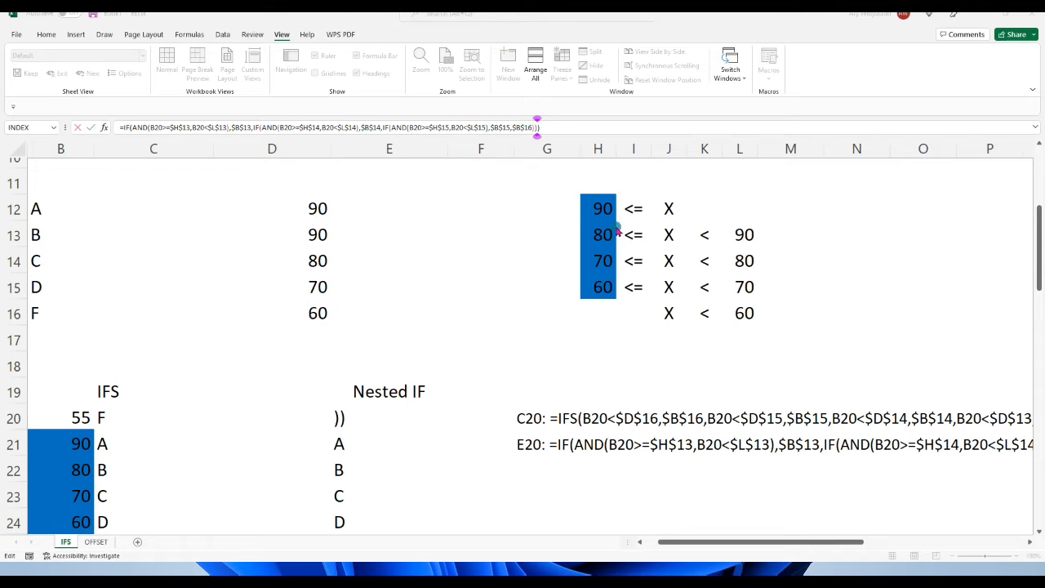
{"action": "left_click", "coordinate": [538, 129]}
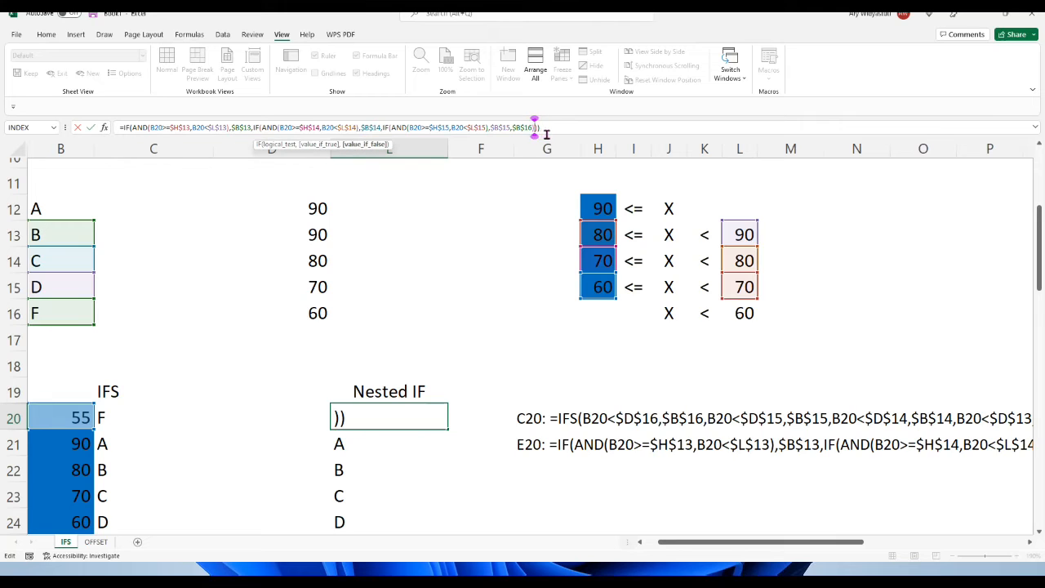
{"action": "left_click_drag", "start_coordinate": [535, 129], "coordinate": [451, 130]}
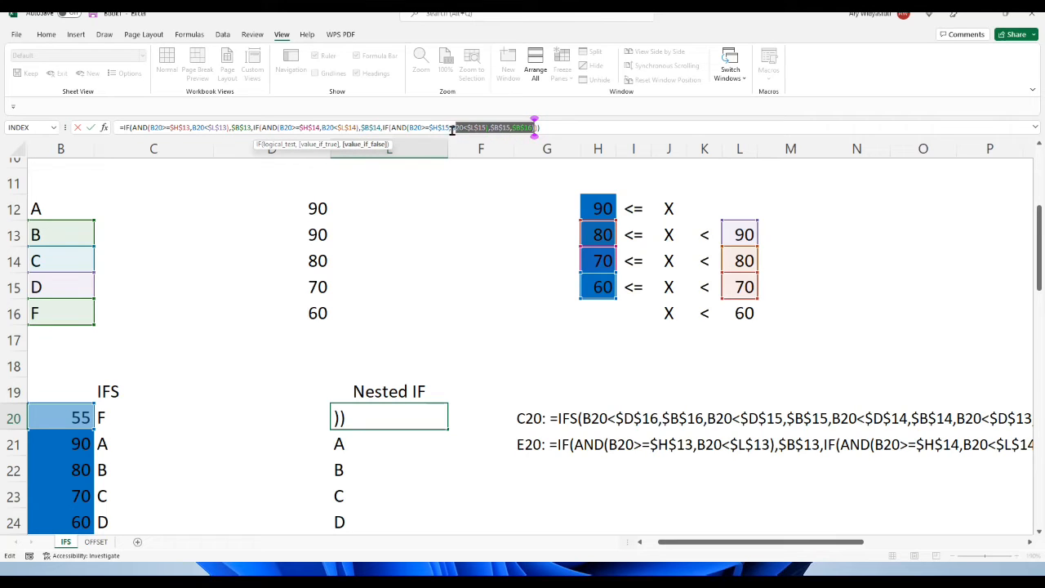
{"action": "right_click", "coordinate": [391, 128]}
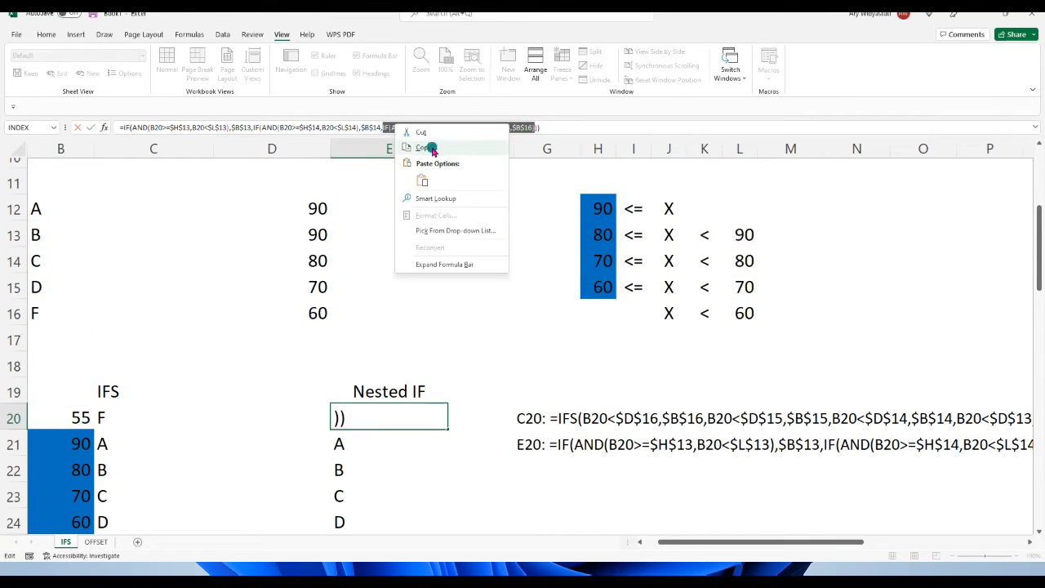
{"action": "left_click", "coordinate": [427, 145]}
- Replace the final $B$16 in E20's formula with a new IF whose logical test is B20>=$H$12
{"action": "left_click", "coordinate": [539, 133]}
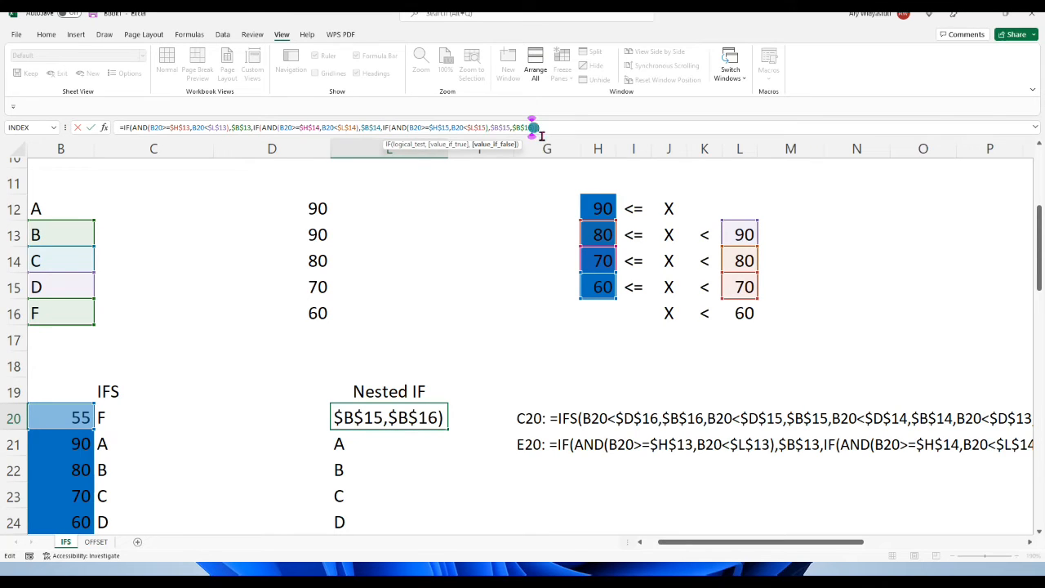
{"action": "left_click_drag", "start_coordinate": [534, 135], "coordinate": [520, 134]}
{"action": "double_click", "coordinate": [526, 134]}
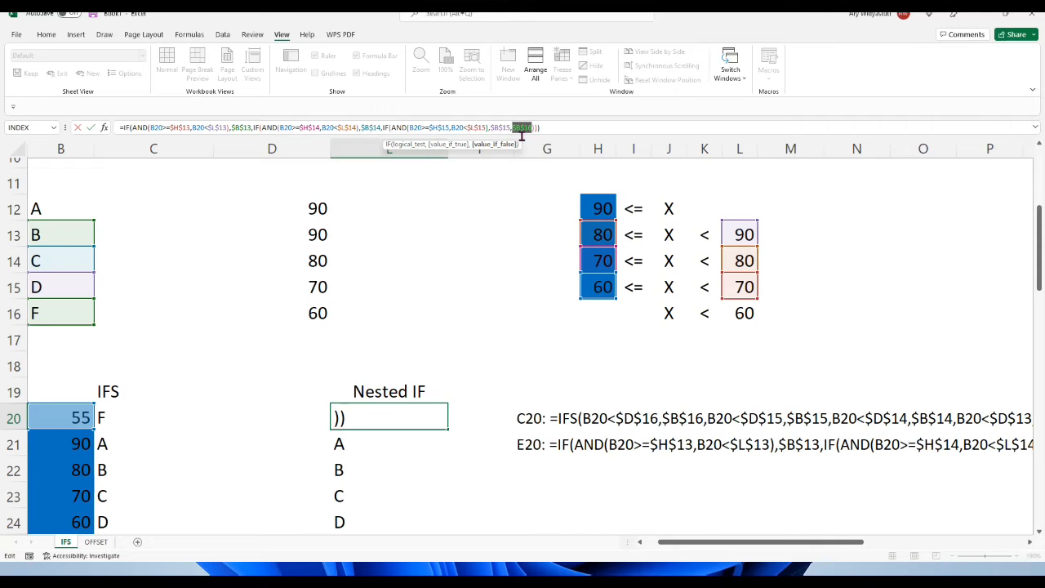
{"action": "type", "text": "if("}
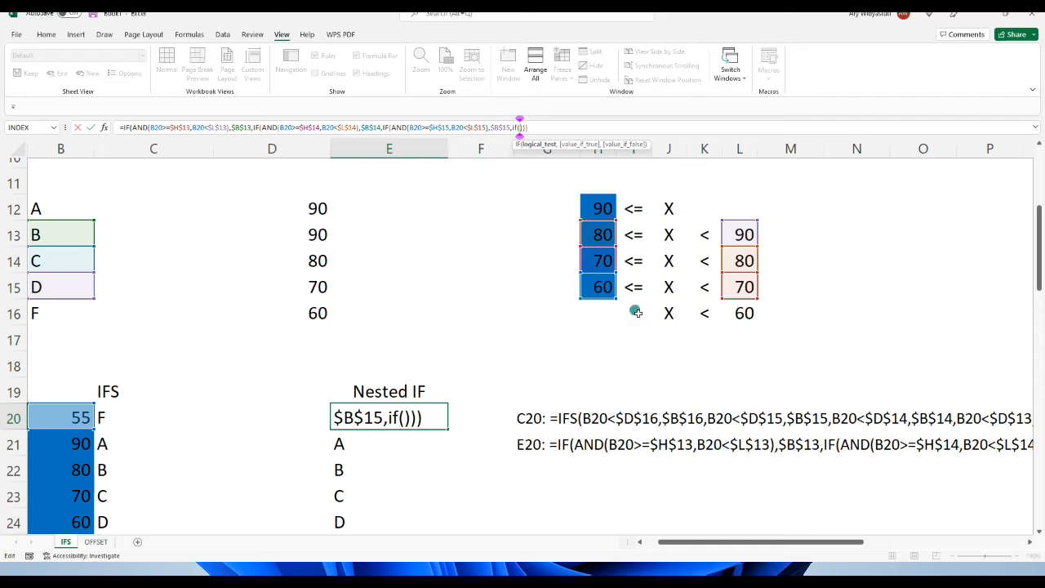
{"action": "left_click", "coordinate": [67, 417]}
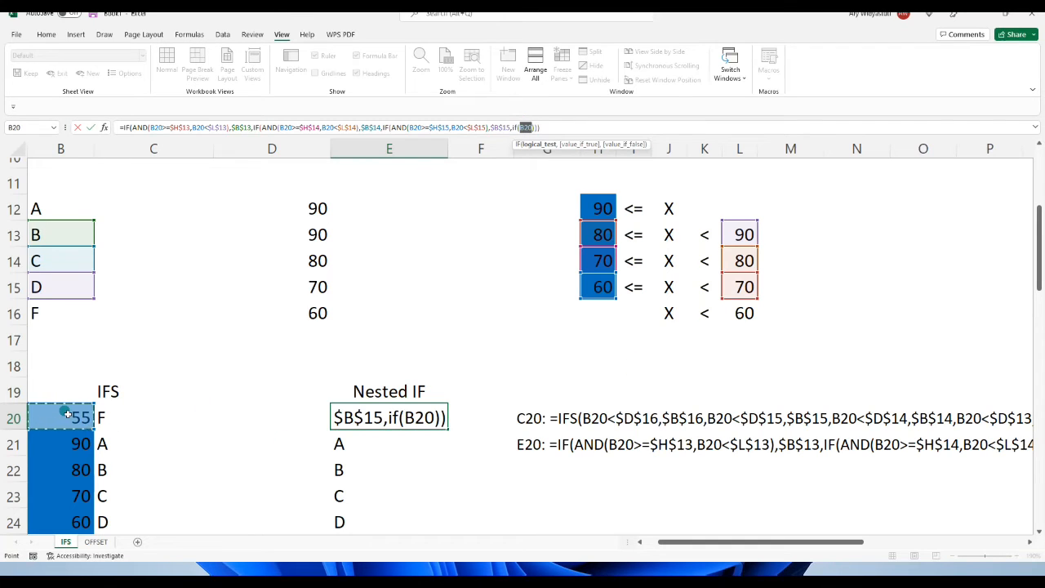
{"action": "type", "text": ">"}
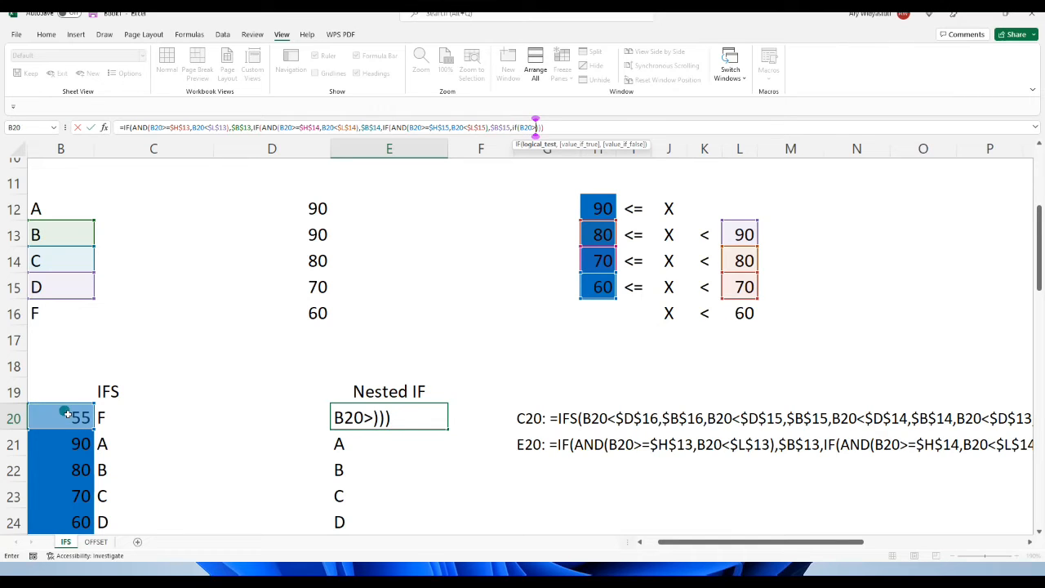
{"action": "type", "text": "="}
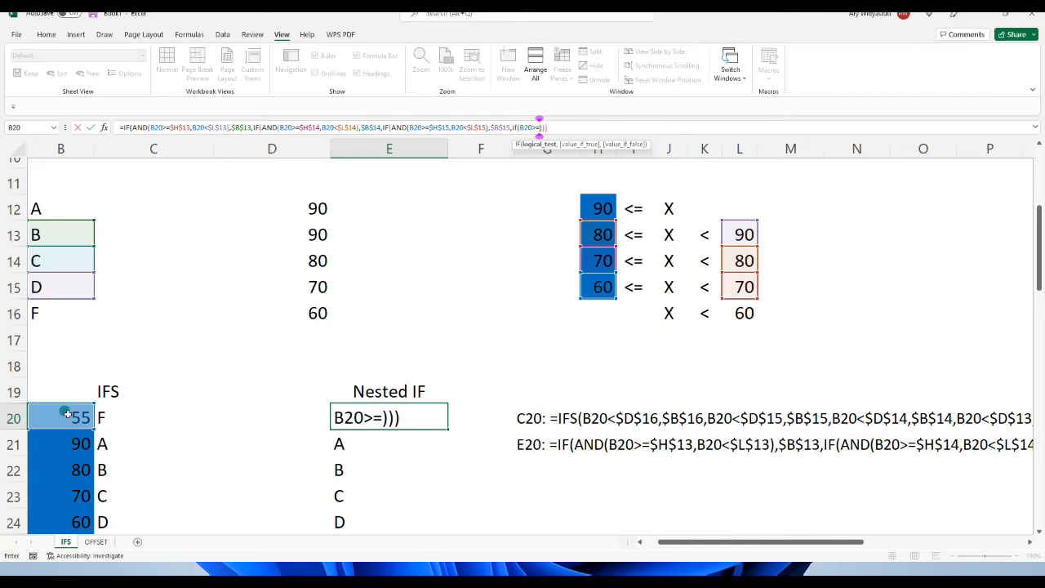
{"action": "left_click", "coordinate": [602, 209]}
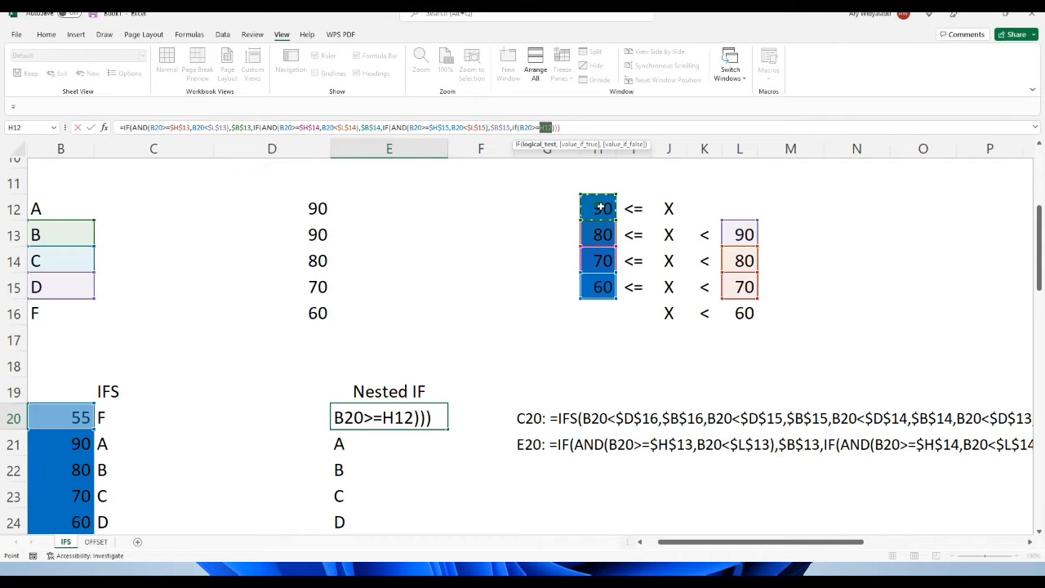
{"action": "key", "text": "F4"}
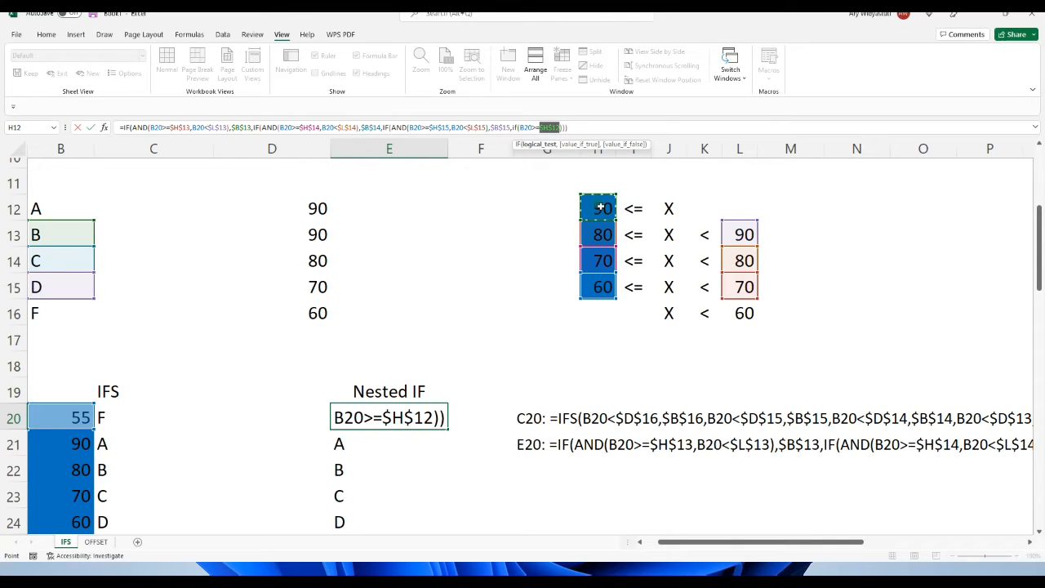
- Complete the new IF in E20 with B12 as its value if true and B16 as its value if false
{"action": "left_click", "coordinate": [560, 128]}
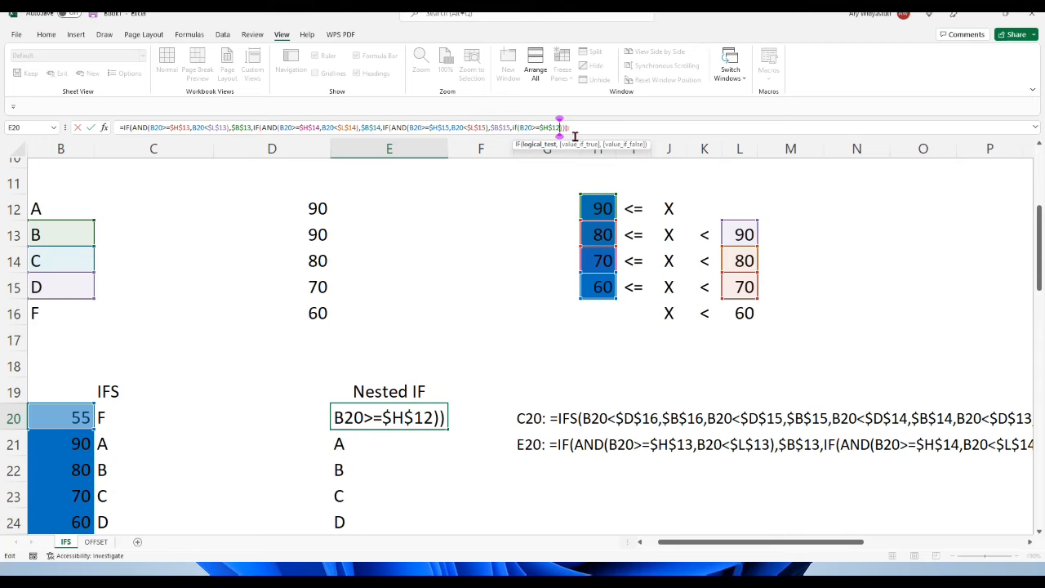
{"action": "left_click", "coordinate": [580, 130]}
{"action": "type", "text": ","}
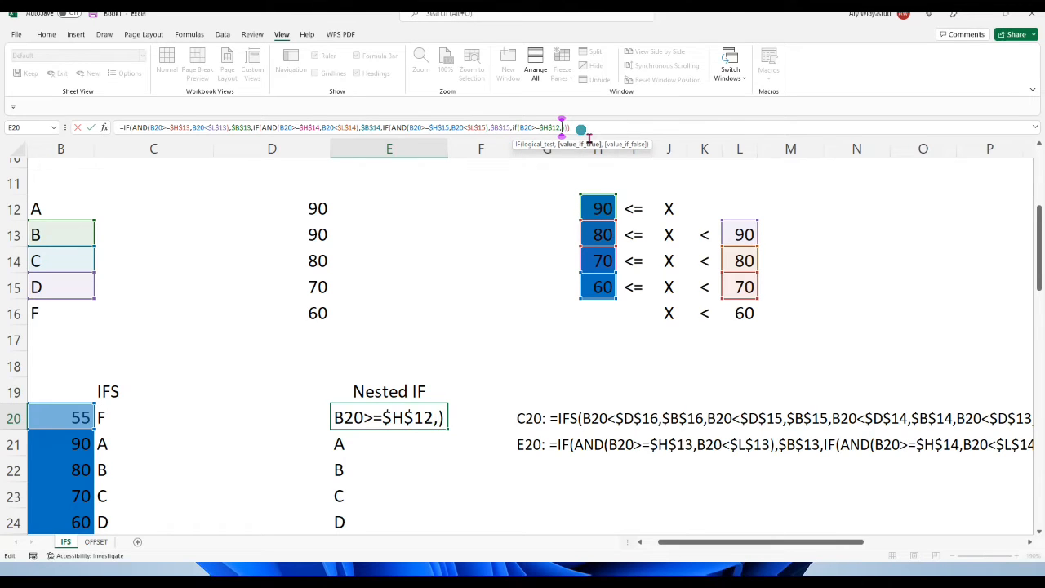
{"action": "left_click", "coordinate": [54, 208]}
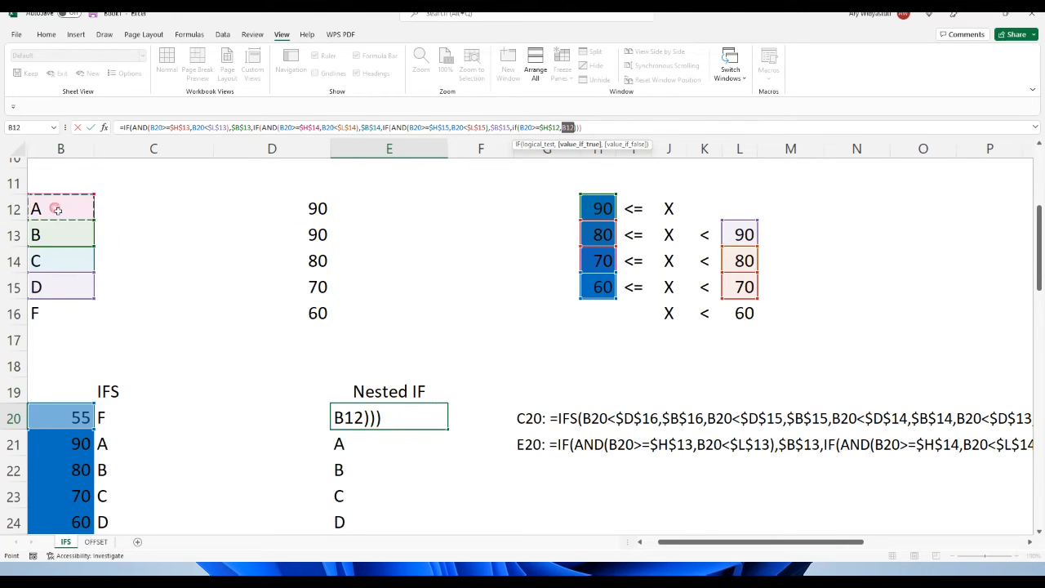
{"action": "type", "text": ","}
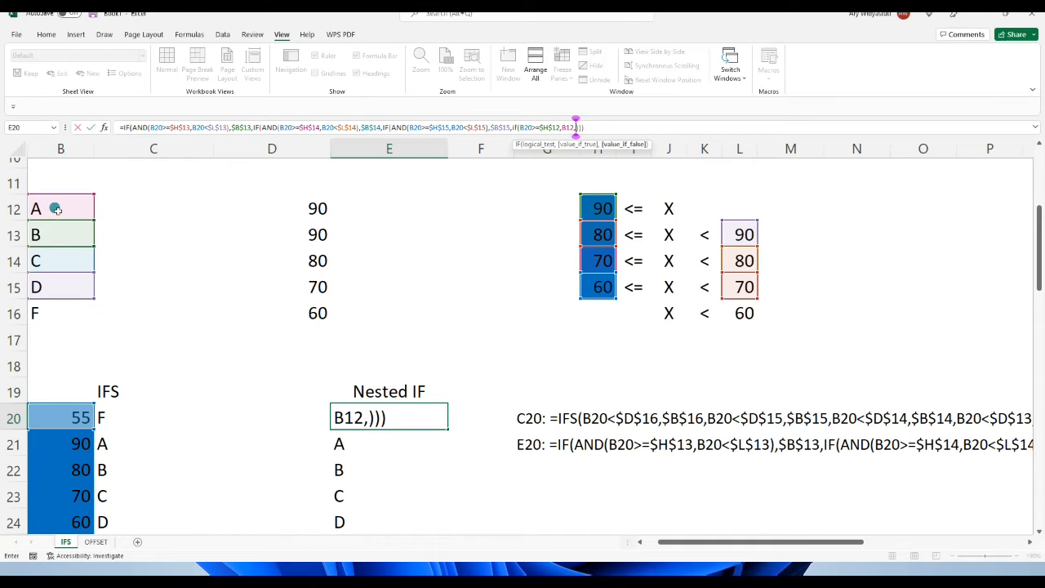
{"action": "left_click", "coordinate": [49, 315]}
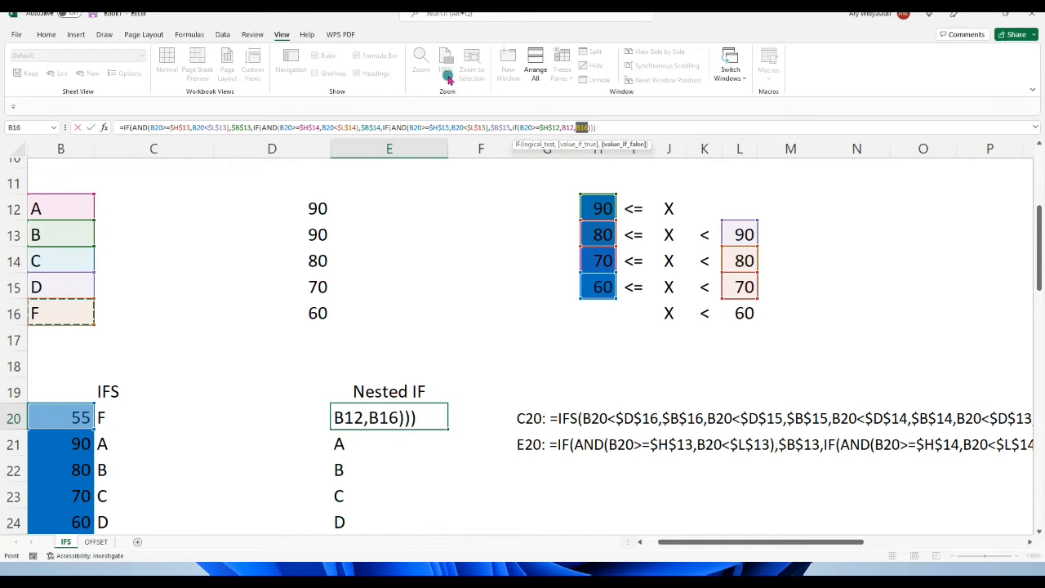
- Make the B12 and B16 references in E20's last IF absolute, and commit the formula with the suggested closing-parenthesis correction
{"action": "left_click", "coordinate": [570, 127]}
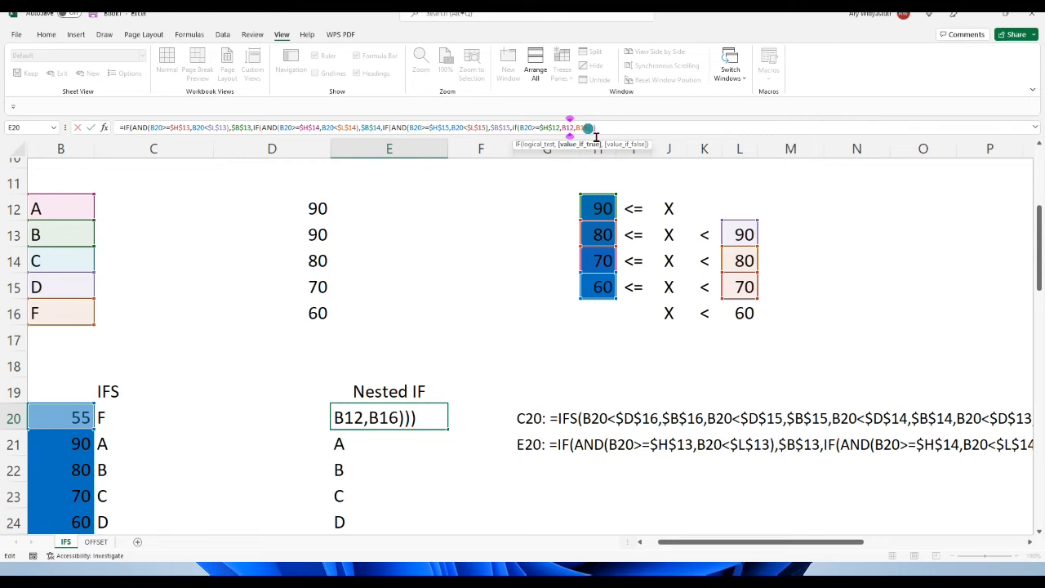
{"action": "key", "text": "F4"}
{"action": "left_click", "coordinate": [588, 128]}
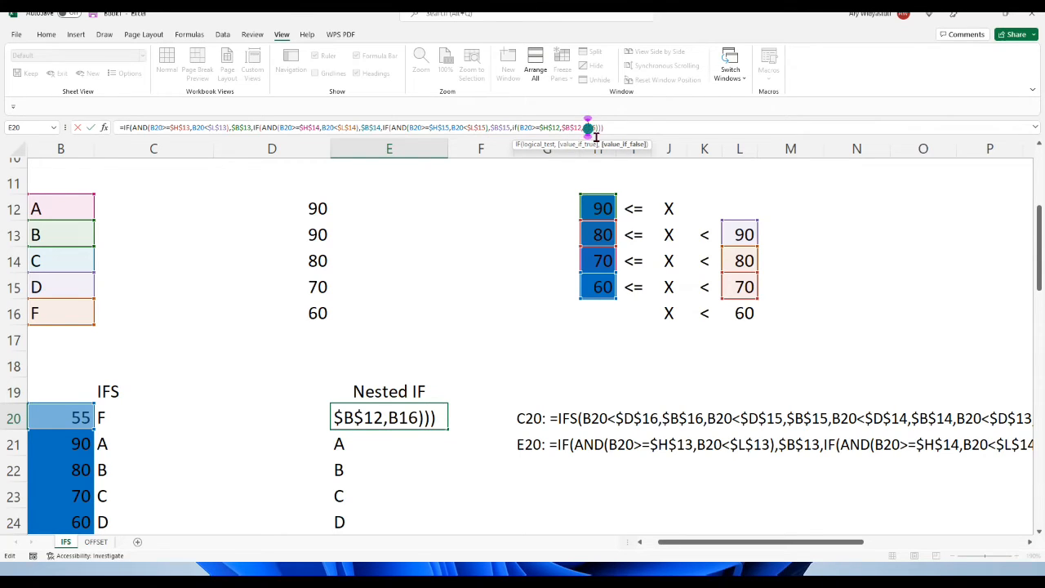
{"action": "key", "text": "F4"}
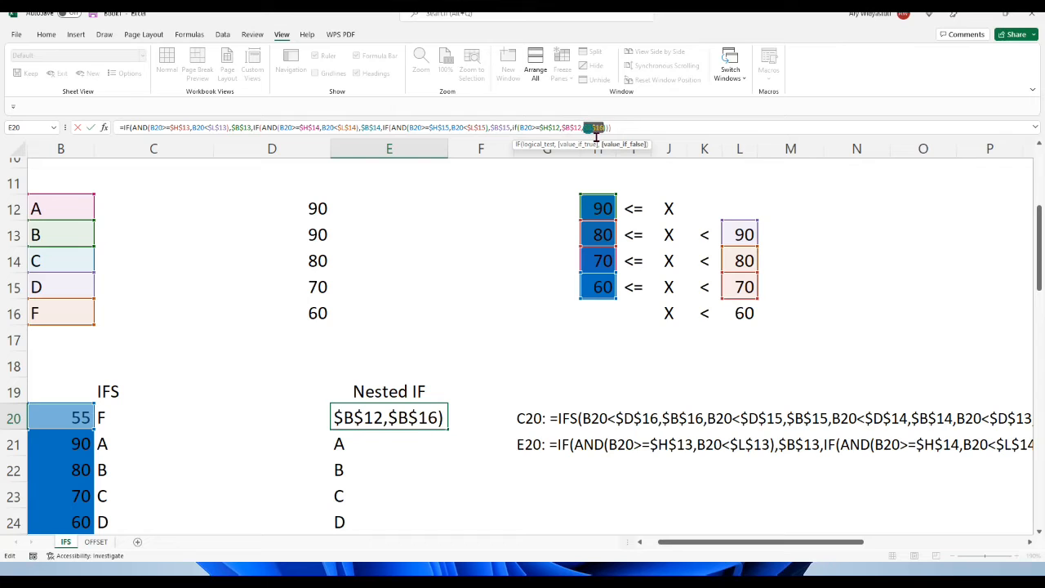
{"action": "key", "text": "Return"}
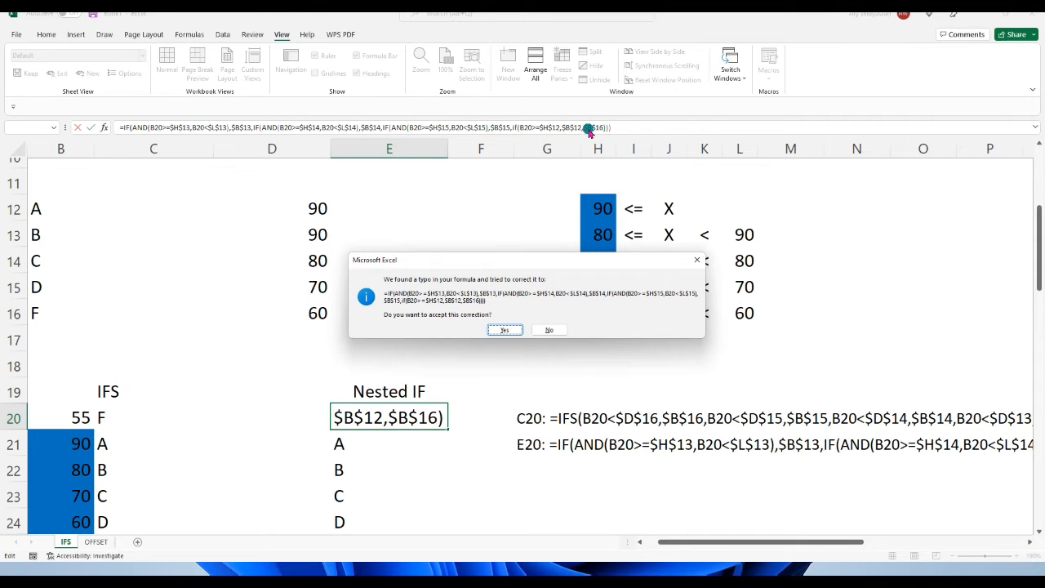
{"action": "key", "text": "Return"}
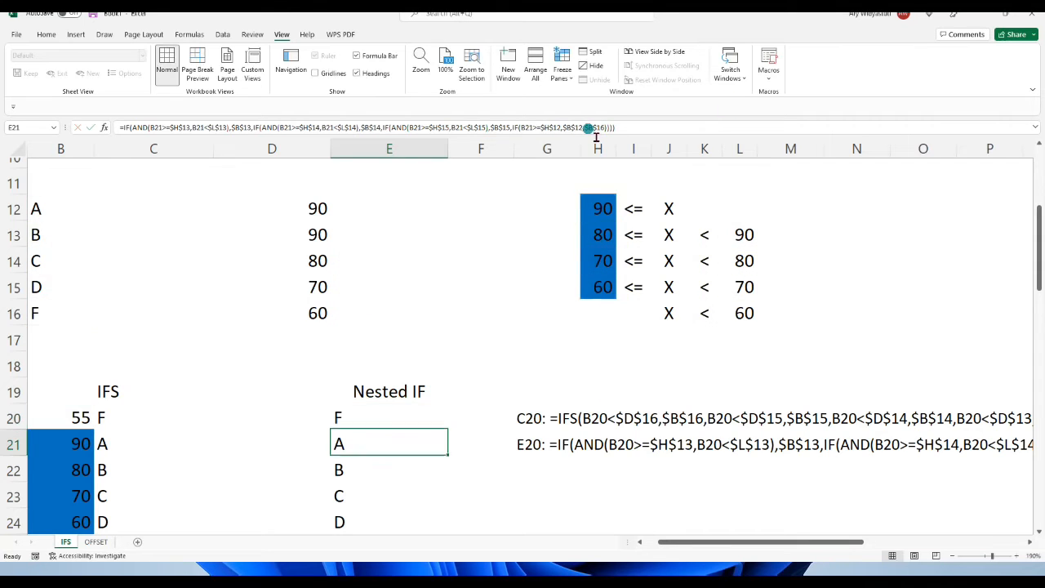
- Test the completed nested IF formula by setting the score in B20 to 90
{"action": "left_click", "coordinate": [142, 444]}
{"action": "left_click", "coordinate": [85, 421]}
{"action": "type", "text": "9"}
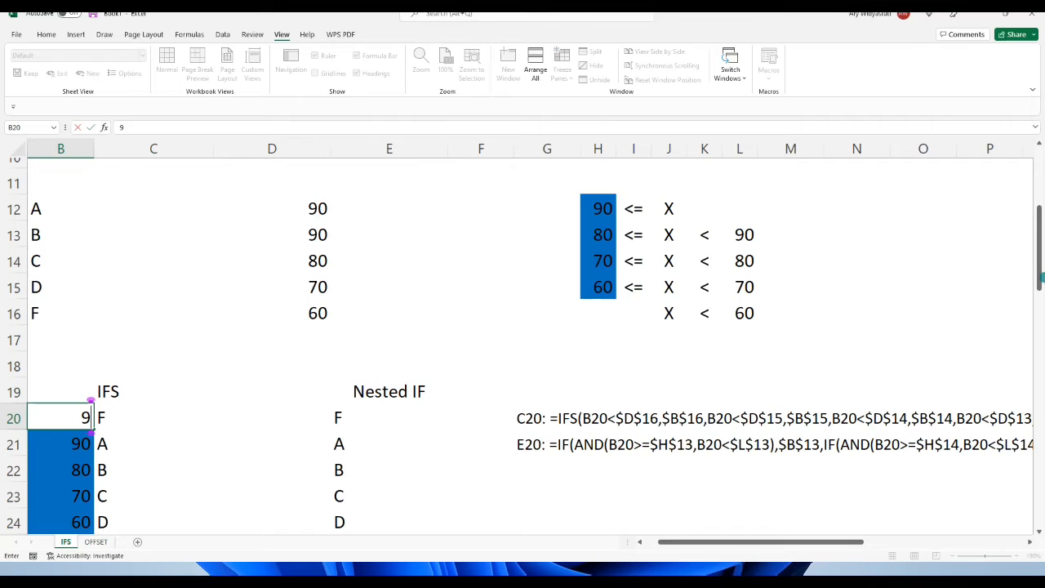
{"action": "type", "text": "0"}
{"action": "key", "text": "Return"}
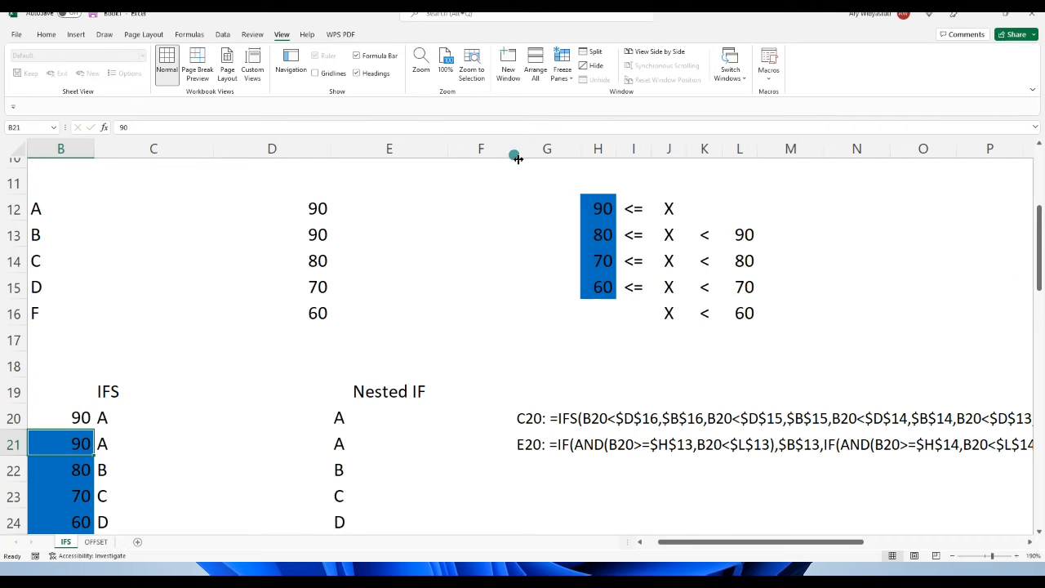
- Test both grading formulas with a score above the highest threshold by setting B20 to 120
{"action": "left_click", "coordinate": [310, 242]}
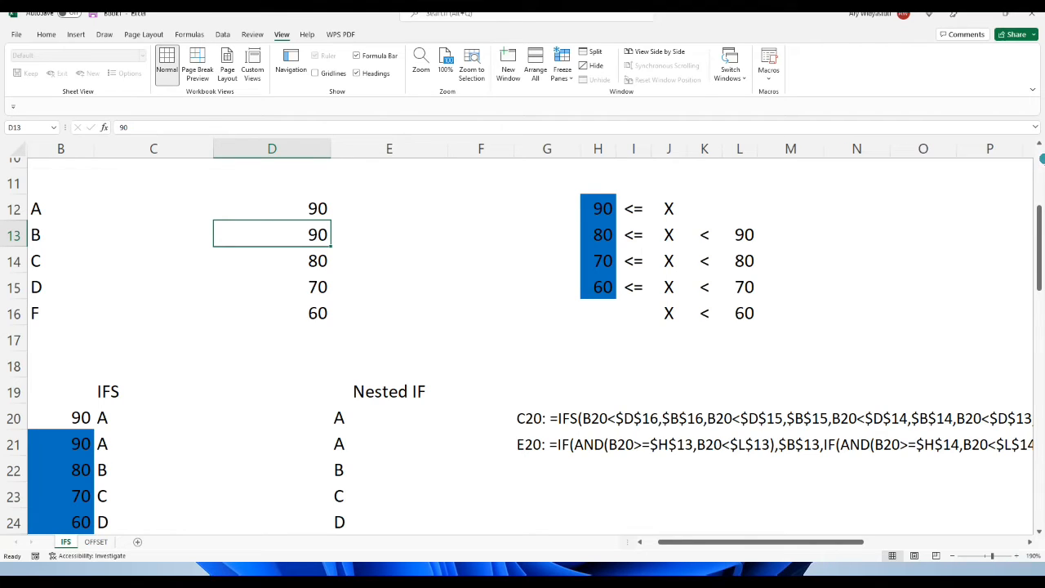
{"action": "left_click", "coordinate": [175, 384]}
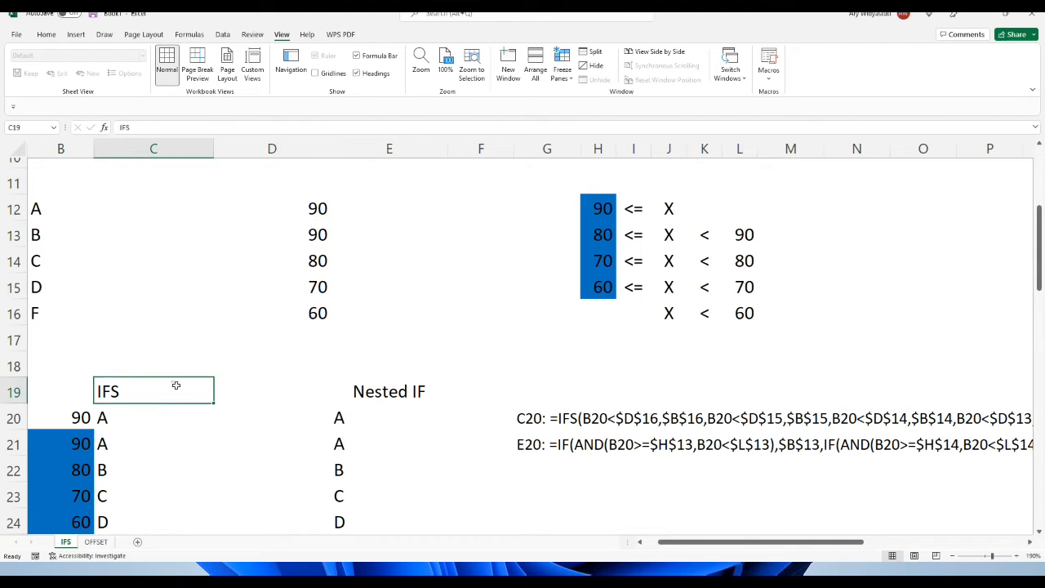
{"action": "left_click", "coordinate": [86, 424]}
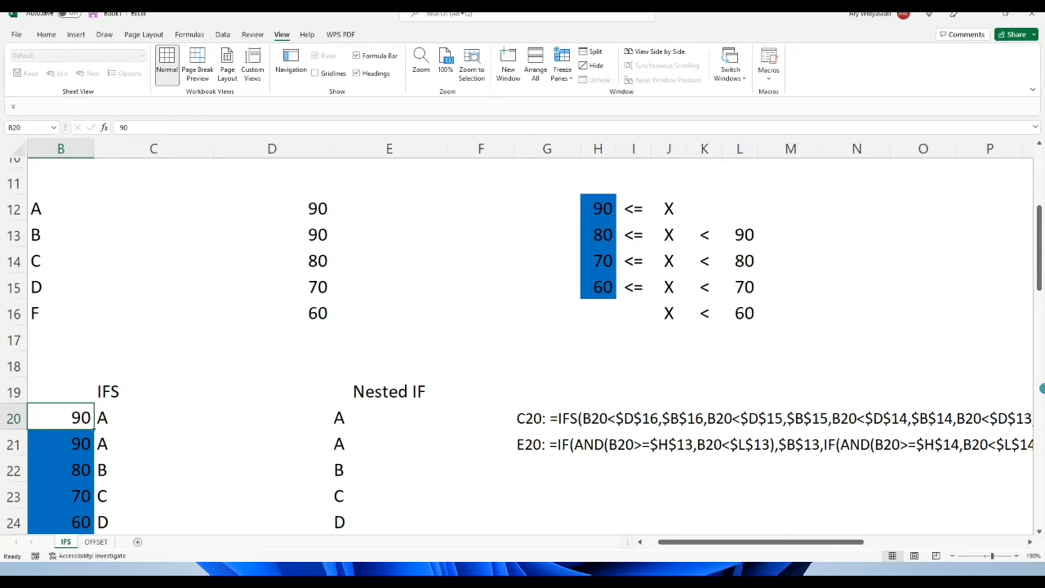
{"action": "type", "text": "120"}
{"action": "key", "text": "Return"}
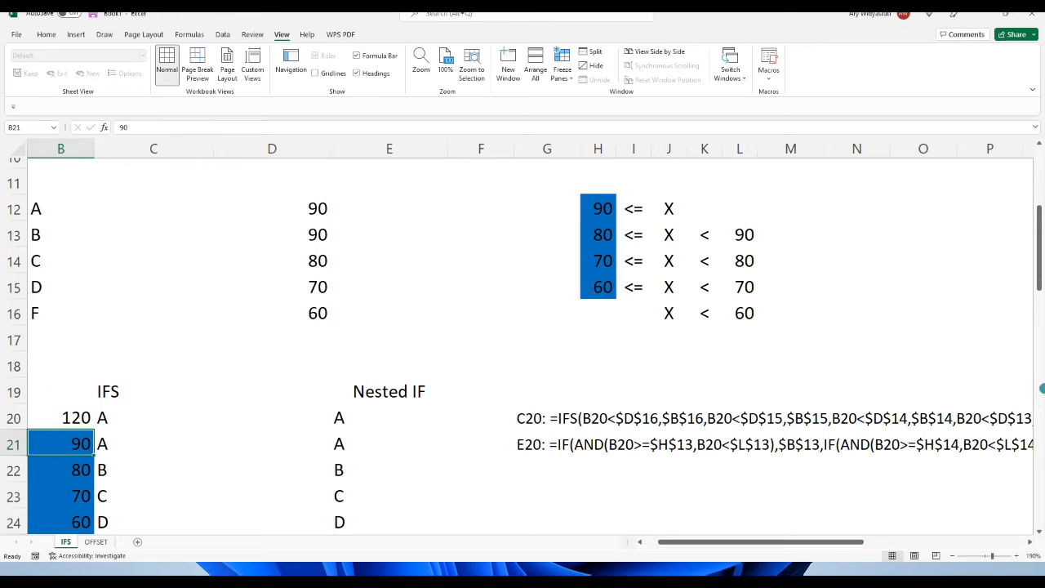
- Test both grading formulas just below the A threshold by setting the score in B20 to 89
{"action": "key", "text": "Up"}
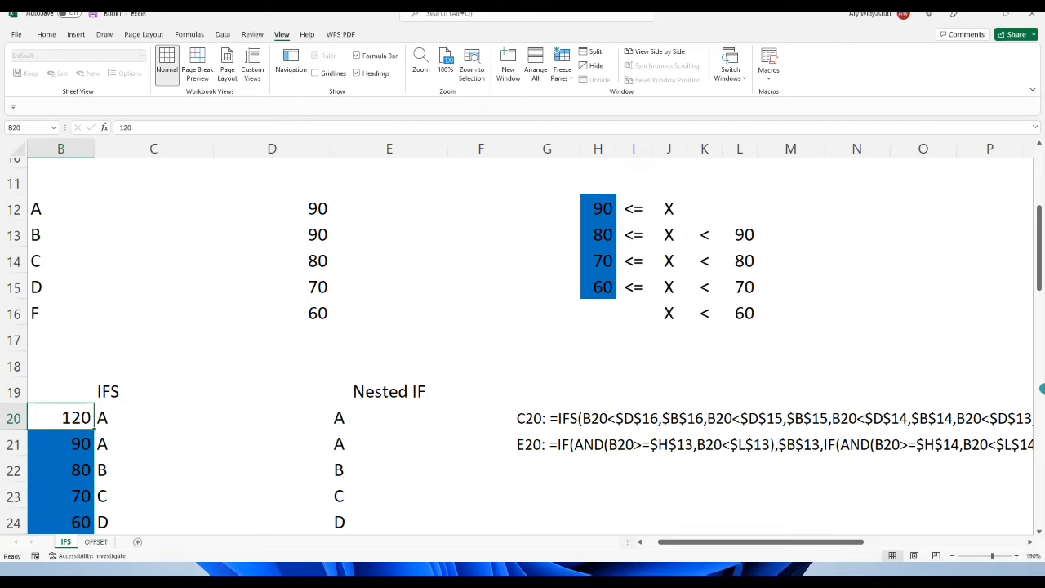
{"action": "type", "text": "89"}
{"action": "key", "text": "Return"}
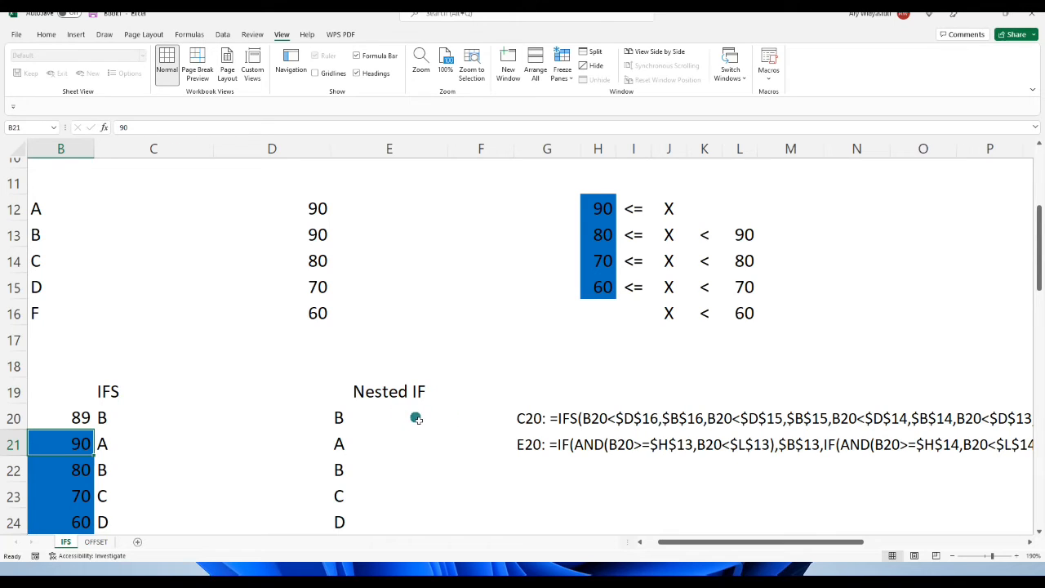
- Compare the written-out C20 IFS and E20 nested IF formulas and their character counts at 100% zoom
{"action": "left_click", "coordinate": [342, 417]}
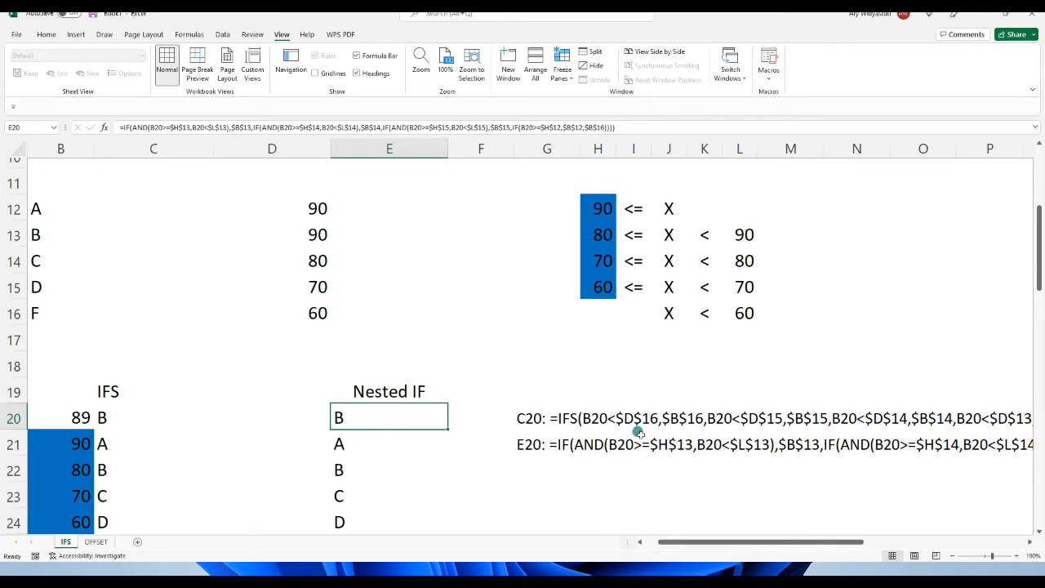
{"action": "mouse_move", "coordinate": [784, 545]}
{"action": "left_mouse_down"}
{"action": "mouse_move", "coordinate": [797, 546]}
{"action": "mouse_move", "coordinate": [767, 545]}
{"action": "left_mouse_up"}
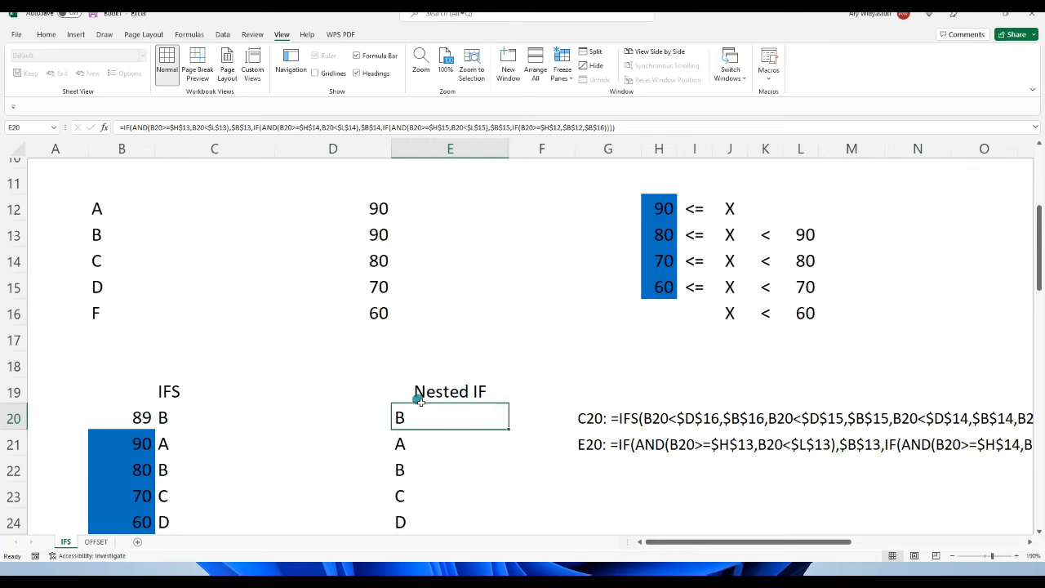
{"action": "left_click_drag", "start_coordinate": [770, 544], "coordinate": [868, 547]}
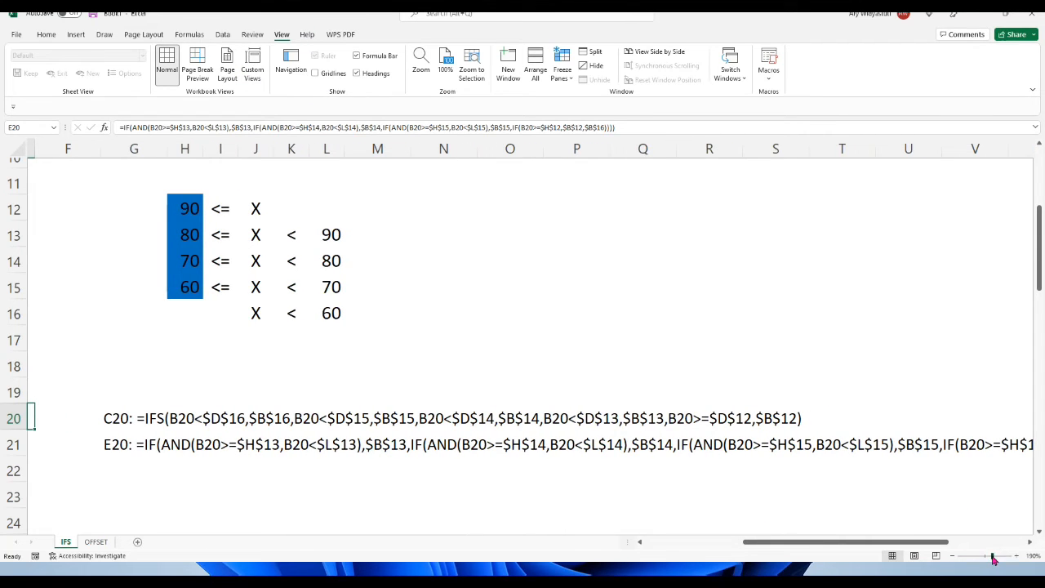
{"action": "left_click_drag", "start_coordinate": [992, 556], "coordinate": [984, 558]}
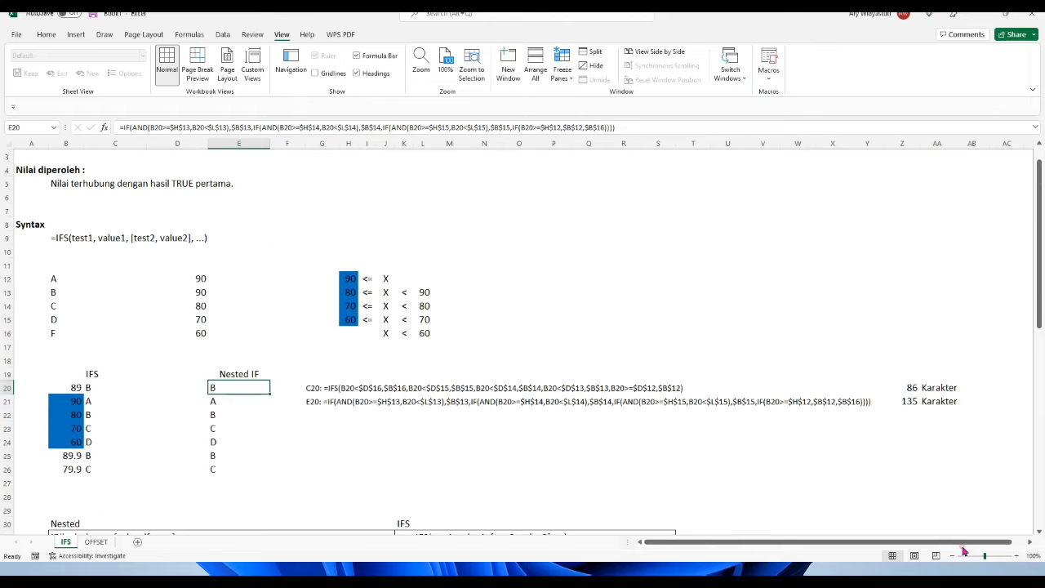
{"action": "left_click", "coordinate": [630, 485]}
{"action": "left_click_drag", "start_coordinate": [787, 549], "coordinate": [871, 549]}
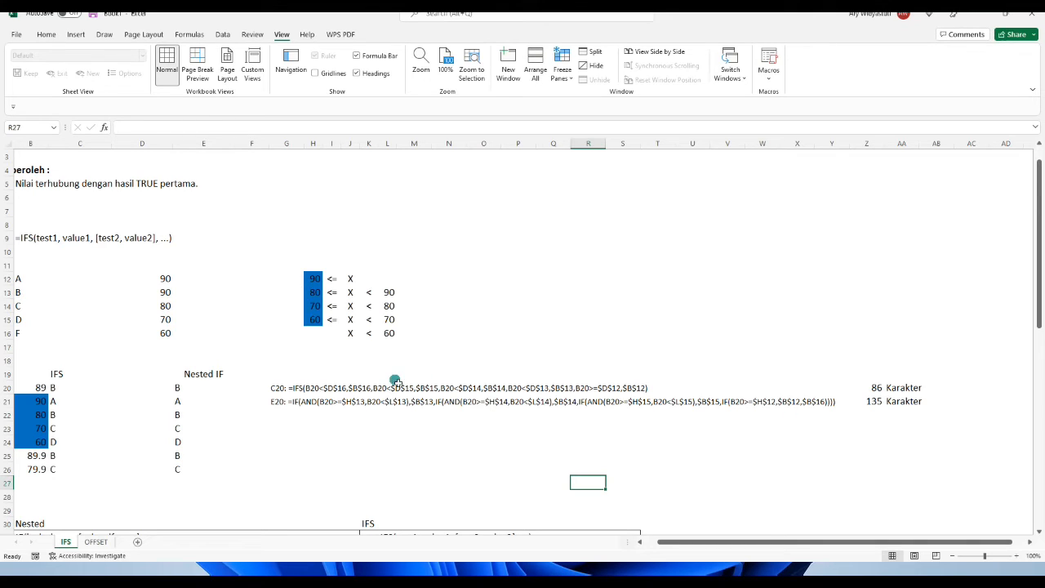
- Temporarily replace the first AND condition in E20's formula with TRUE, then restore AND(B20>=$H$13,B20<$L$13) and commit it
{"action": "left_click", "coordinate": [177, 390]}
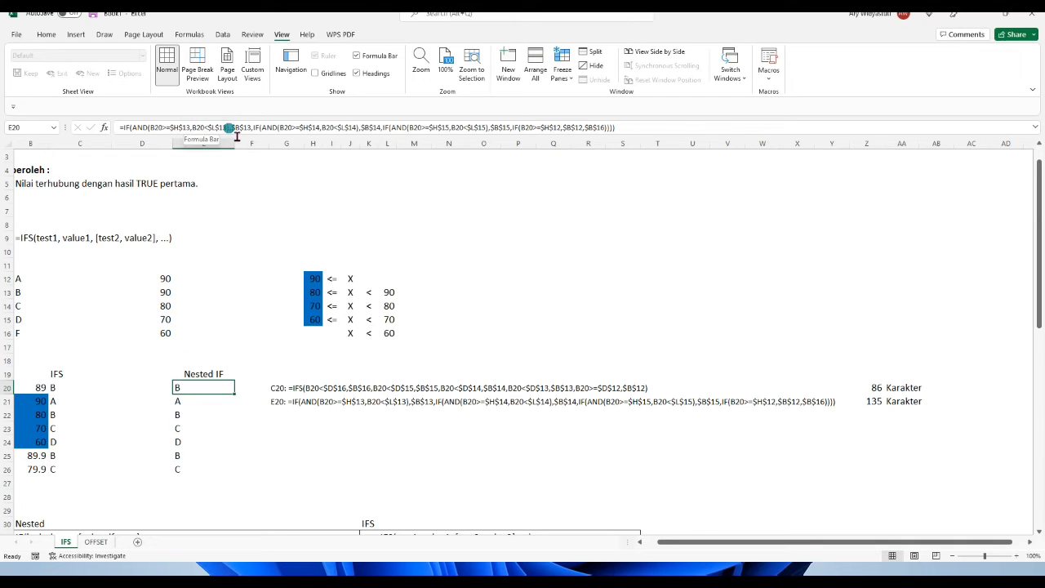
{"action": "left_click_drag", "start_coordinate": [229, 128], "coordinate": [135, 128]}
{"action": "key", "text": "ctrl+c"}
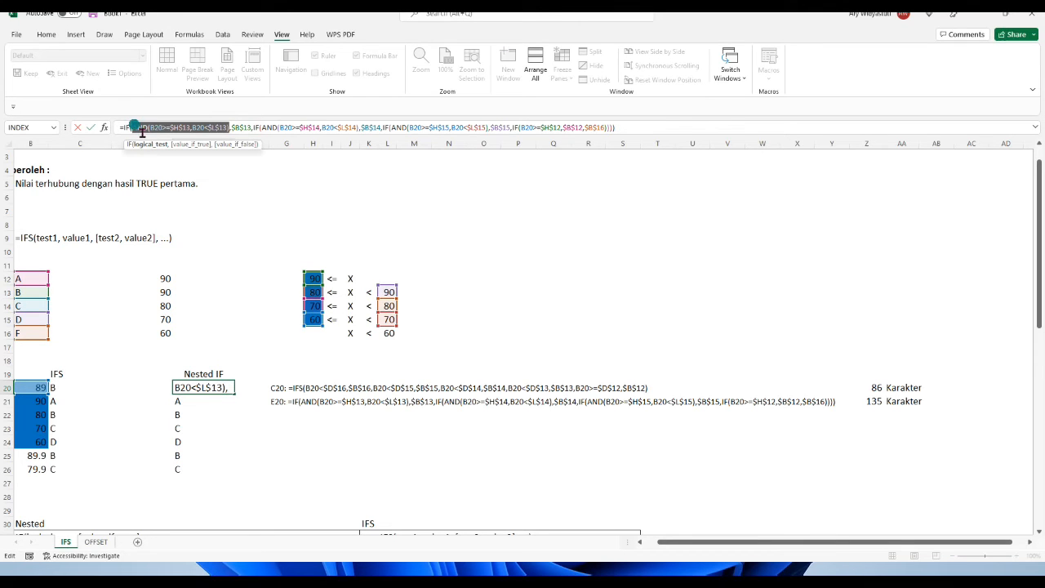
{"action": "type", "text": "TRUE"}
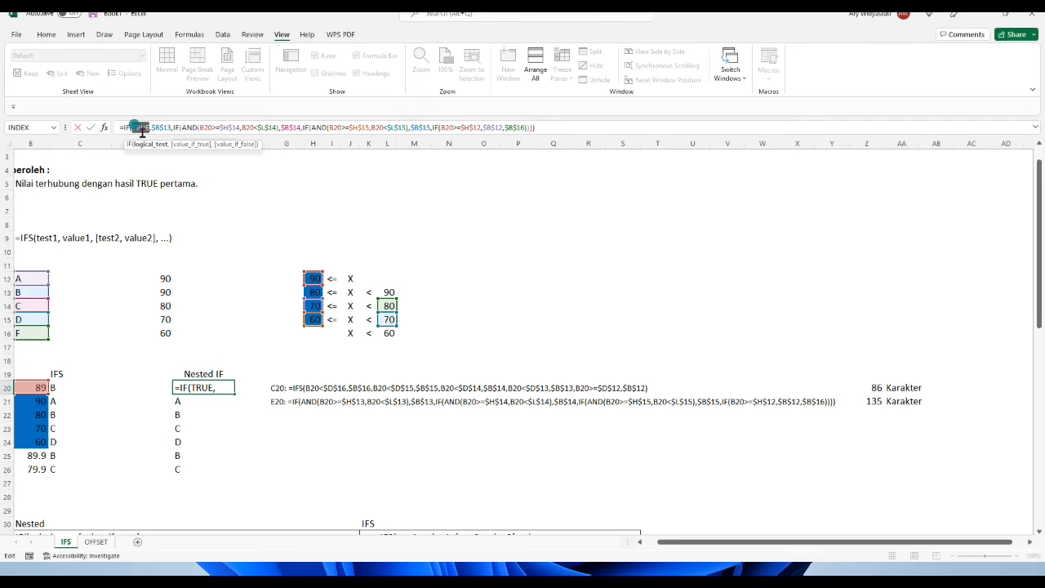
{"action": "key", "text": "ctrl+v"}
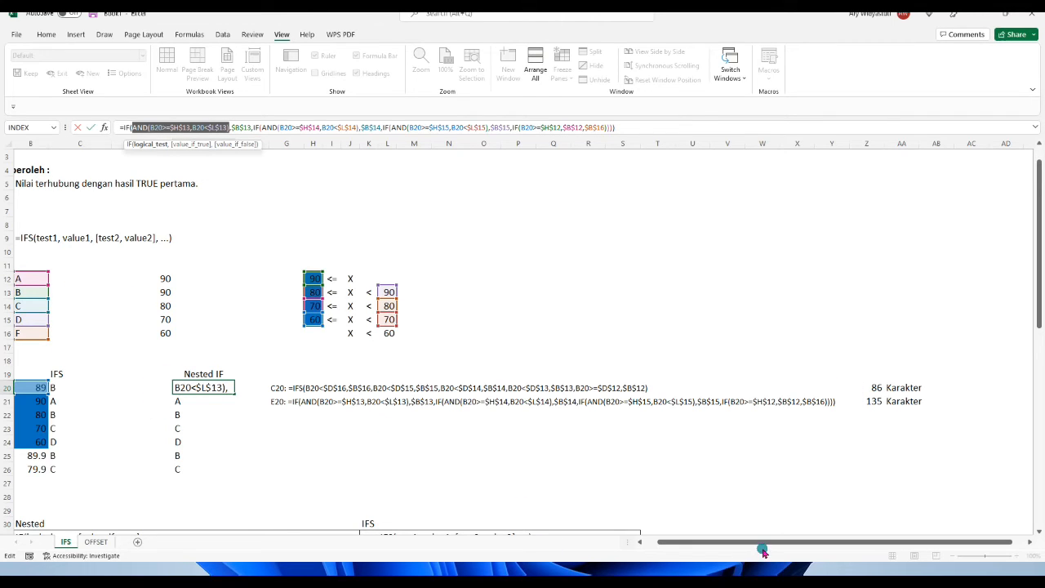
{"action": "key", "text": "Return"}
- Shorten the blue bracket under the first IF in the row 38 formula breakdown so it ends before the circled $B$13
{"action": "left_click_drag", "start_coordinate": [762, 547], "coordinate": [642, 548]}
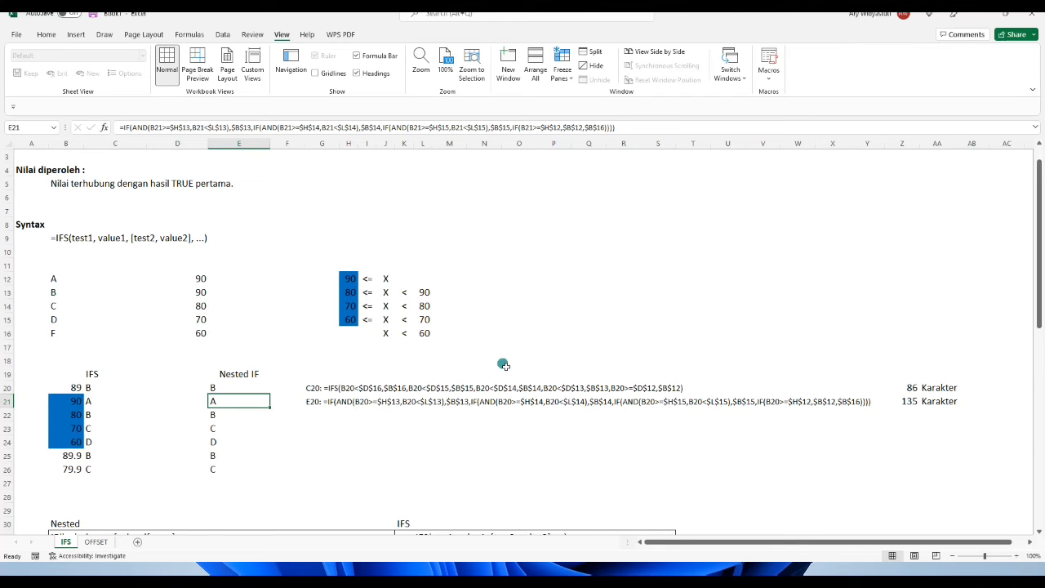
{"action": "scroll", "coordinate": [503, 366], "scroll_direction": "down", "scroll_amount": 2}
{"action": "scroll", "coordinate": [500, 367], "scroll_direction": "down", "scroll_amount": 2}
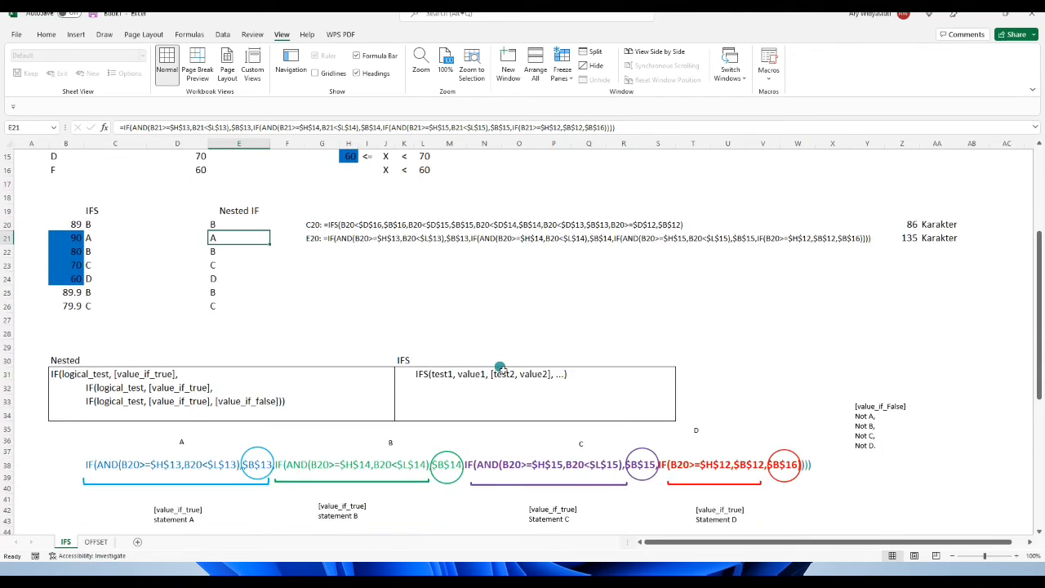
{"action": "scroll", "coordinate": [506, 367], "scroll_direction": "down", "scroll_amount": 2}
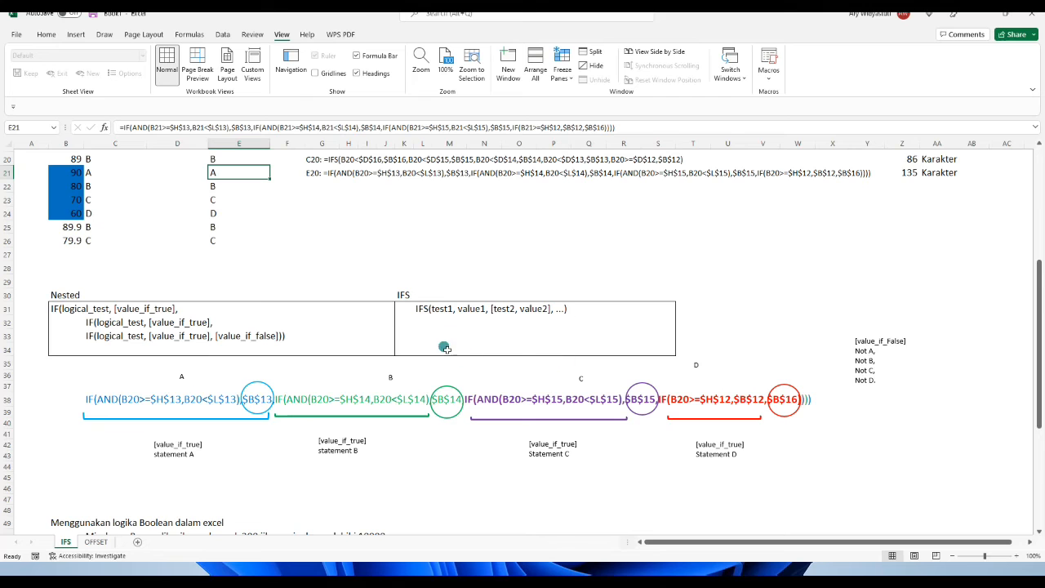
{"action": "scroll", "coordinate": [452, 362], "scroll_direction": "down", "scroll_amount": 1}
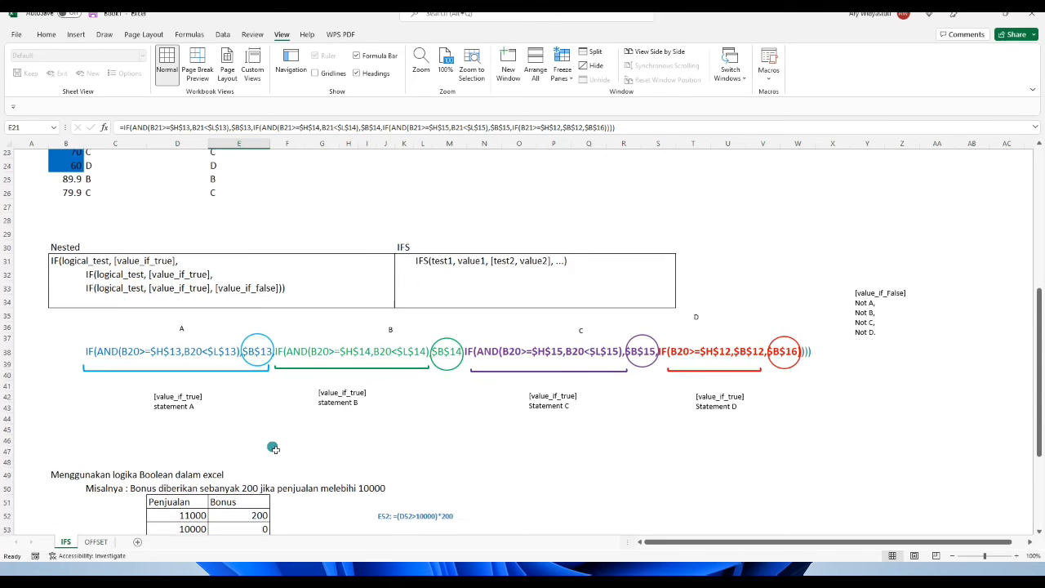
{"action": "scroll", "coordinate": [273, 446], "scroll_direction": "down", "scroll_amount": 1}
{"action": "left_click", "coordinate": [244, 352]}
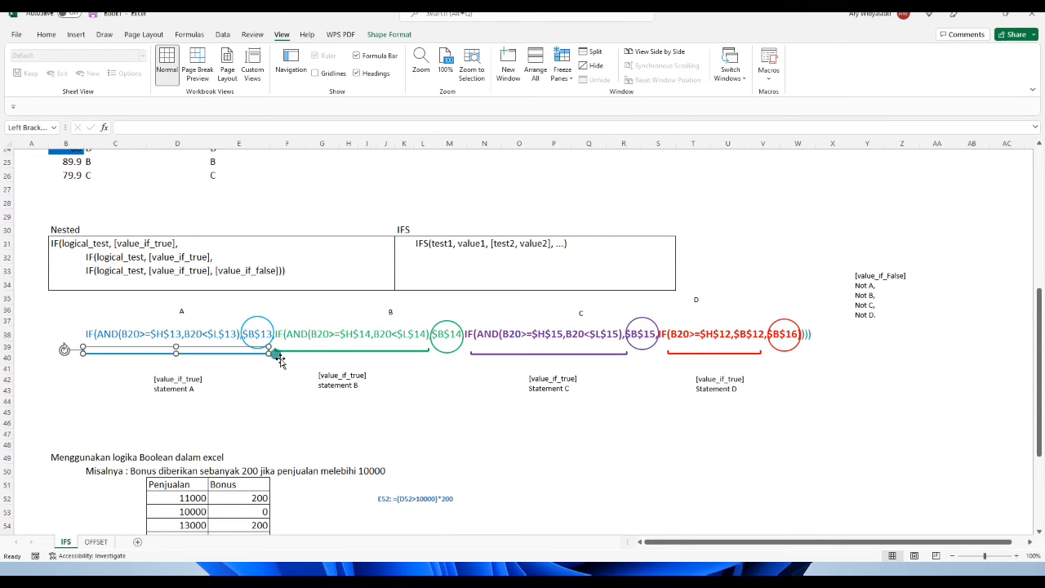
{"action": "left_click_drag", "start_coordinate": [268, 350], "coordinate": [241, 357]}
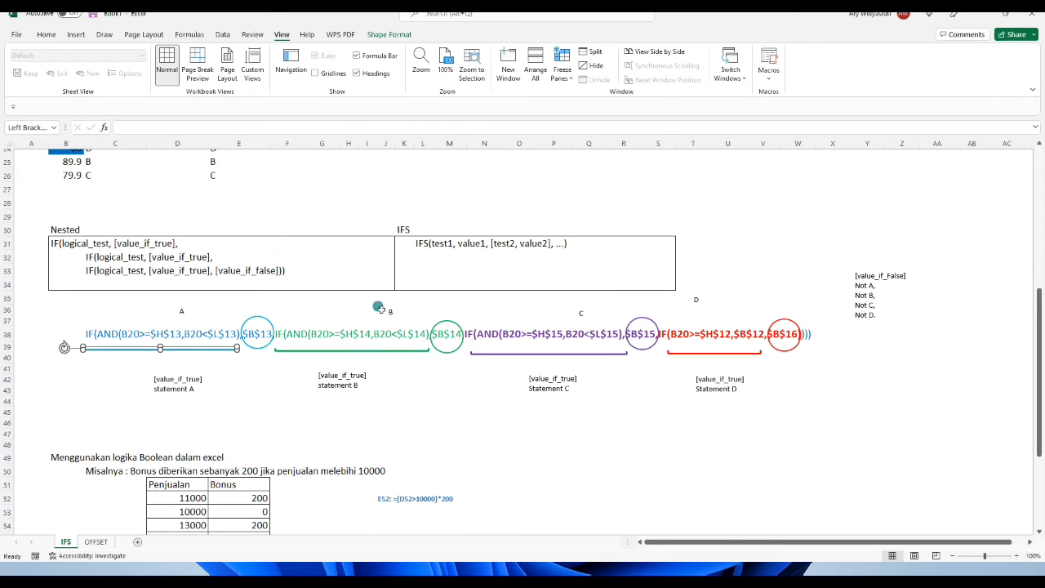
- Shorten the green bracket under the second IF in the row 38 breakdown from its right end and nudge it slightly lower
{"action": "left_click", "coordinate": [426, 351]}
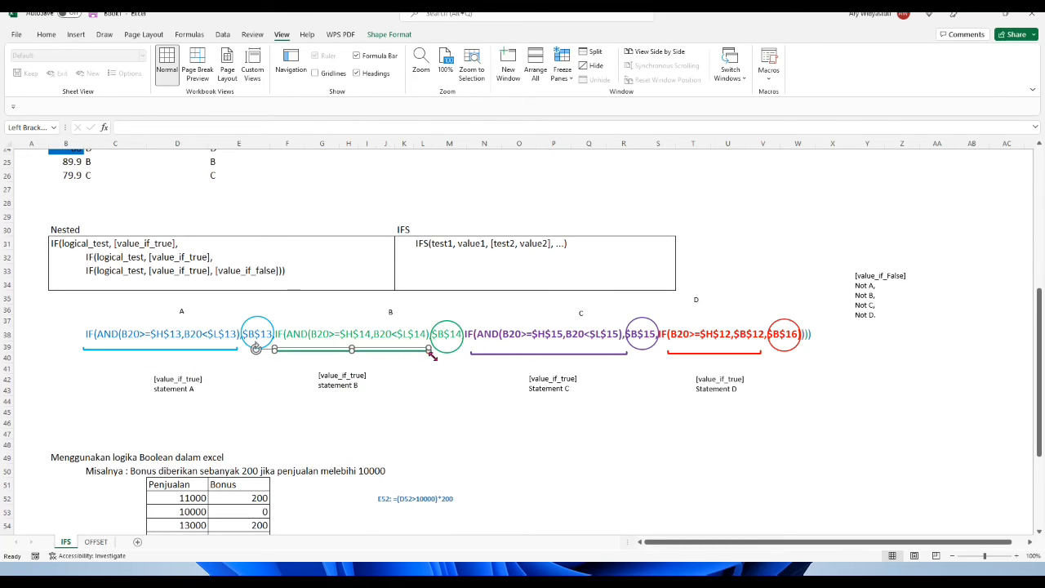
{"action": "left_click_drag", "start_coordinate": [430, 351], "coordinate": [395, 348]}
{"action": "left_click", "coordinate": [233, 349]}
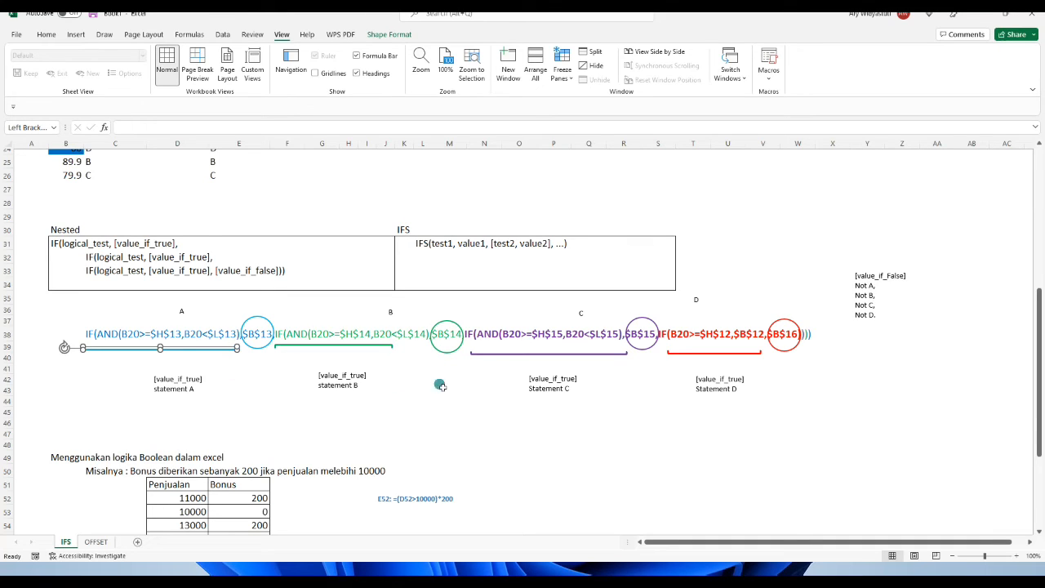
{"action": "left_click", "coordinate": [331, 347]}
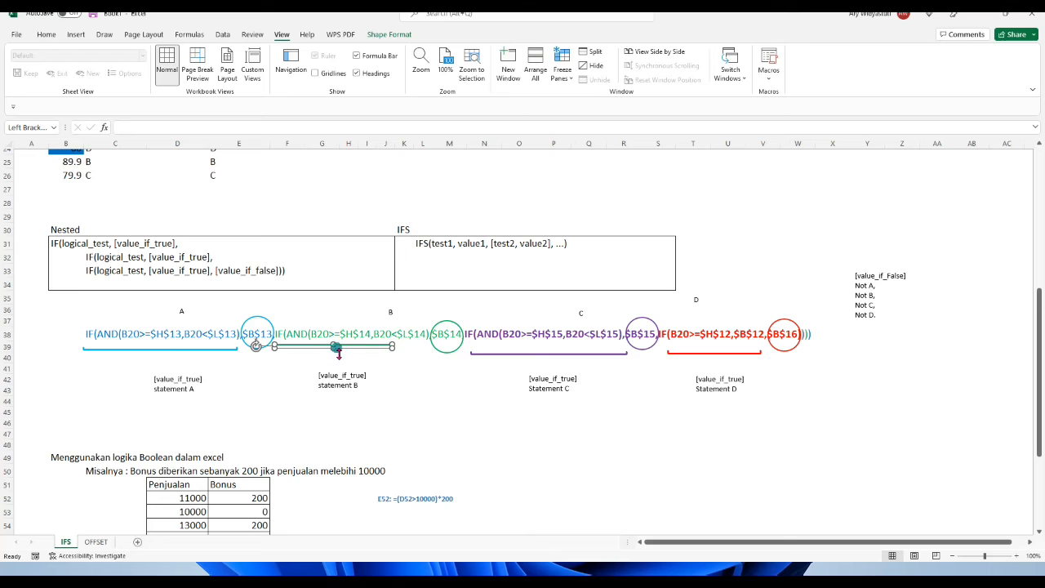
{"action": "left_click_drag", "start_coordinate": [341, 355], "coordinate": [341, 354]}
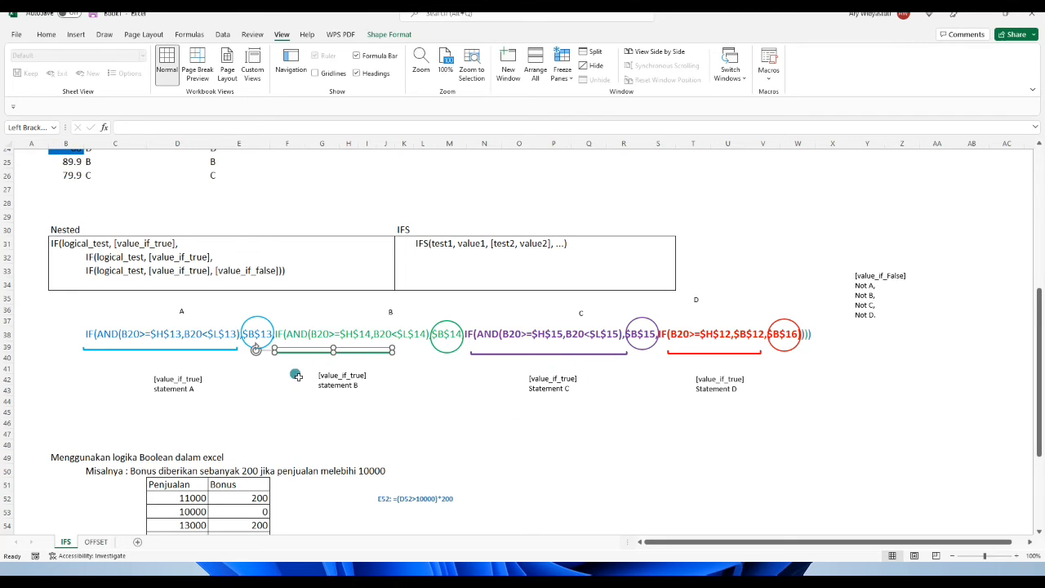
{"action": "left_click", "coordinate": [261, 411]}
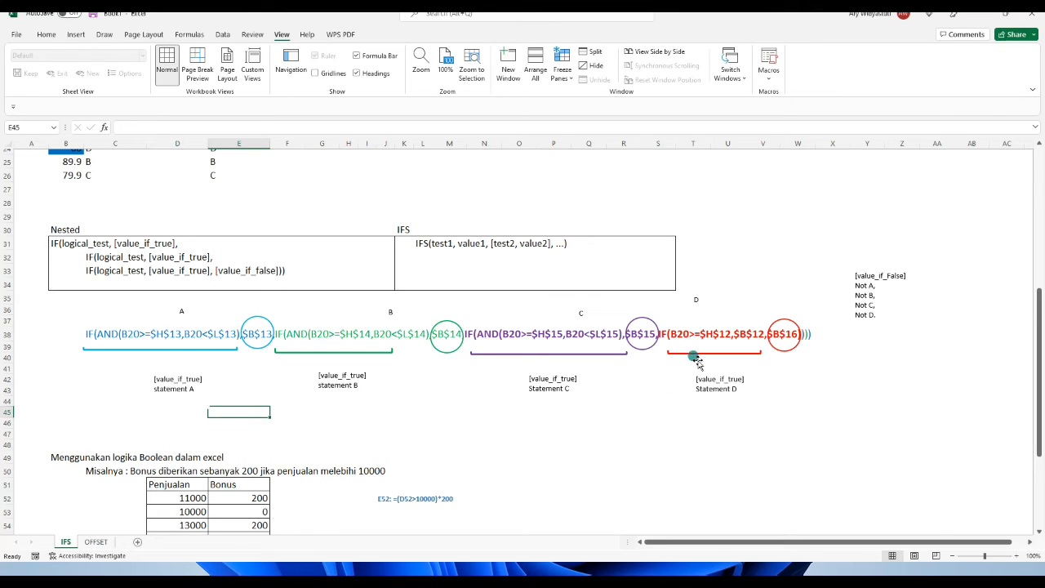
- Shorten the red bracket to span only B20>=$H$12 in the last IF, and move the red circle from $B$16 onto $B$12
{"action": "left_click", "coordinate": [759, 353]}
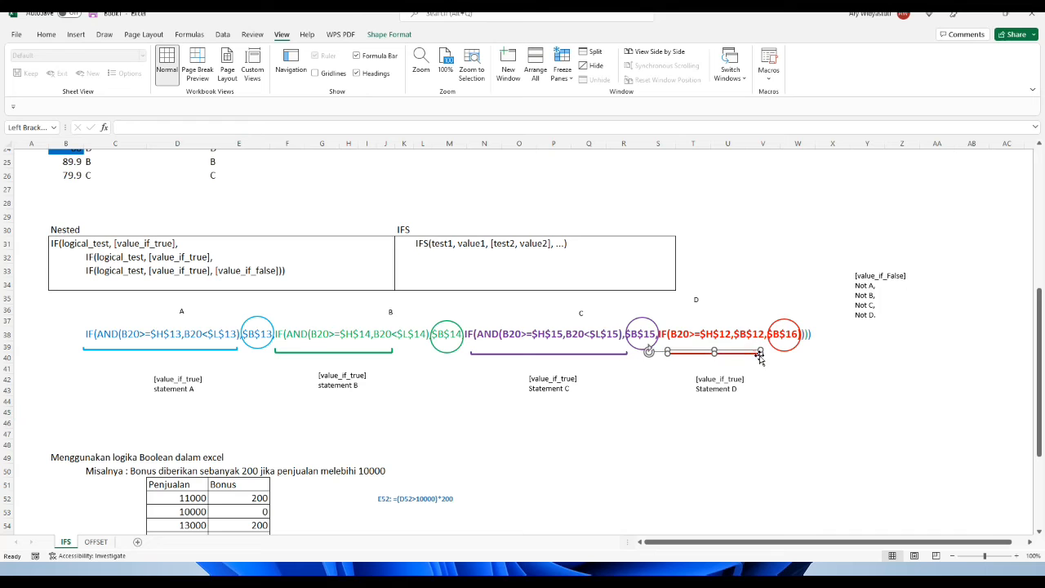
{"action": "left_click_drag", "start_coordinate": [763, 357], "coordinate": [736, 360]}
{"action": "left_click_drag", "start_coordinate": [785, 352], "coordinate": [754, 349]}
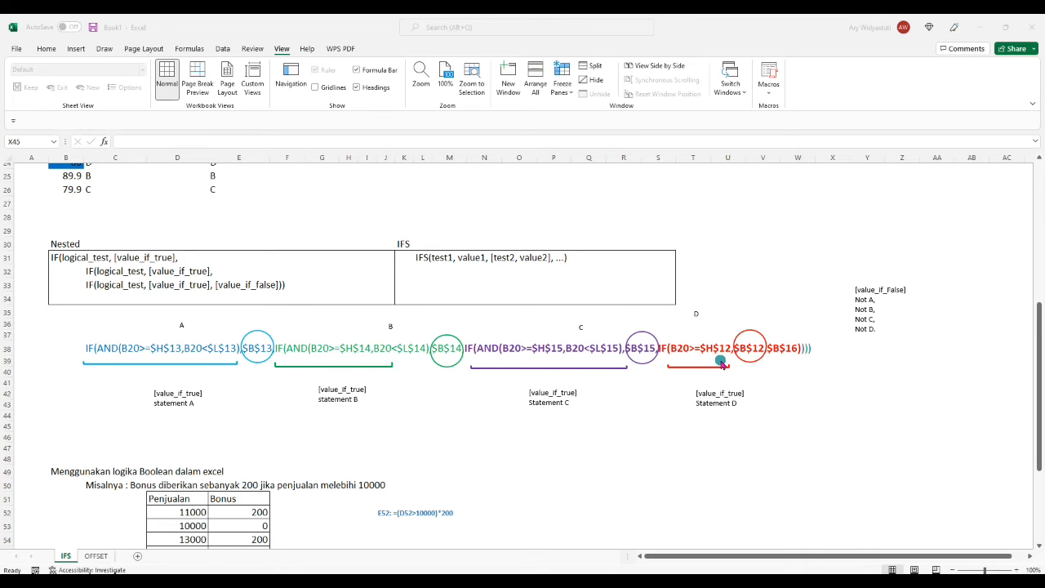
- Review the grade thresholds, the annotated nested IF breakdown in row 38 and the Boolean logic examples starting at row 49
{"action": "scroll", "coordinate": [295, 366], "scroll_direction": "up", "scroll_amount": 2}
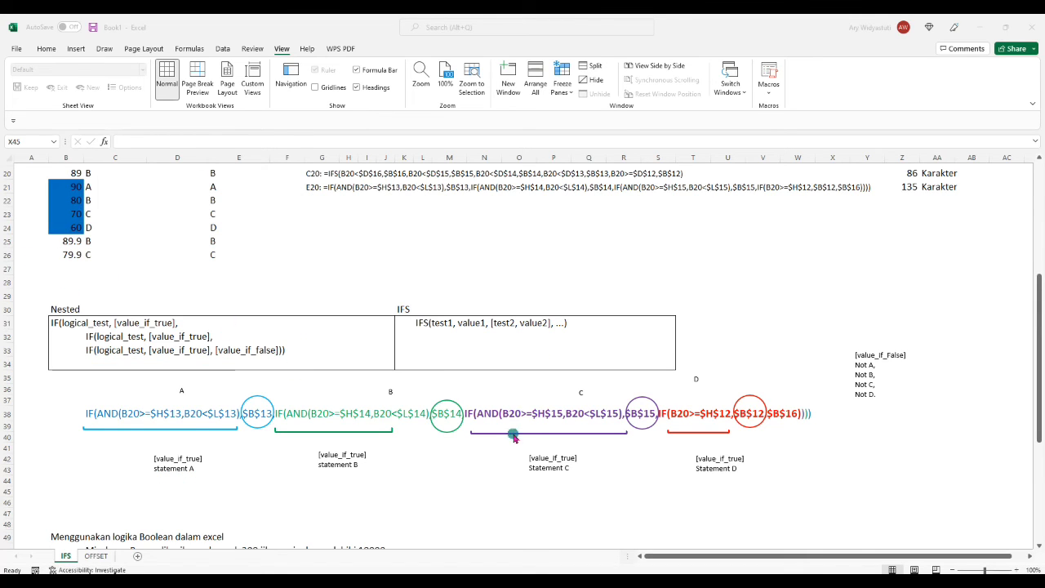
{"action": "scroll", "coordinate": [695, 375], "scroll_direction": "up", "scroll_amount": 4}
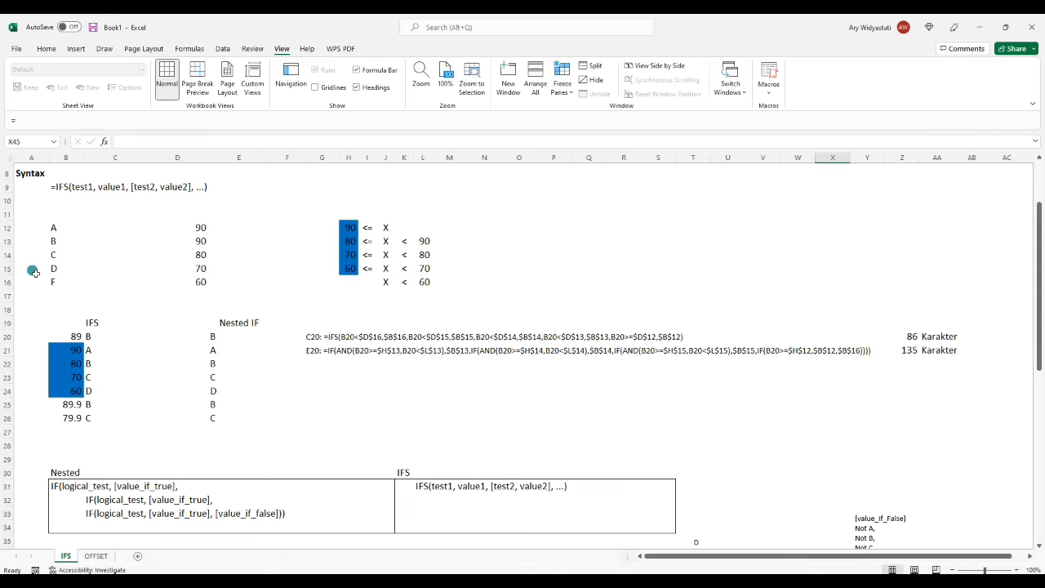
{"action": "scroll", "coordinate": [221, 363], "scroll_direction": "down", "scroll_amount": 6}
{"action": "scroll", "coordinate": [223, 368], "scroll_direction": "down", "scroll_amount": 2}
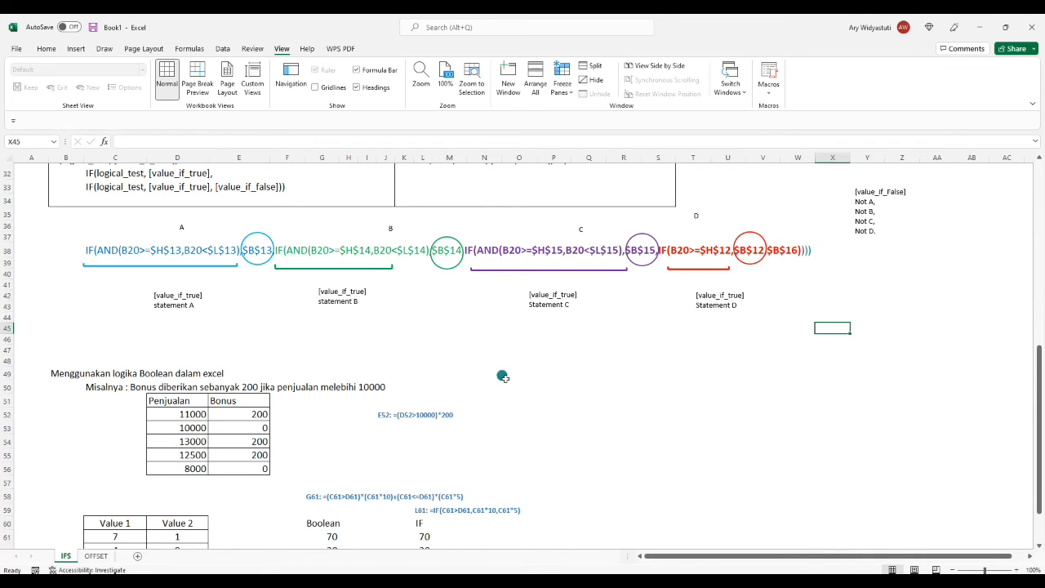
{"action": "scroll", "coordinate": [529, 376], "scroll_direction": "down", "scroll_amount": 1}
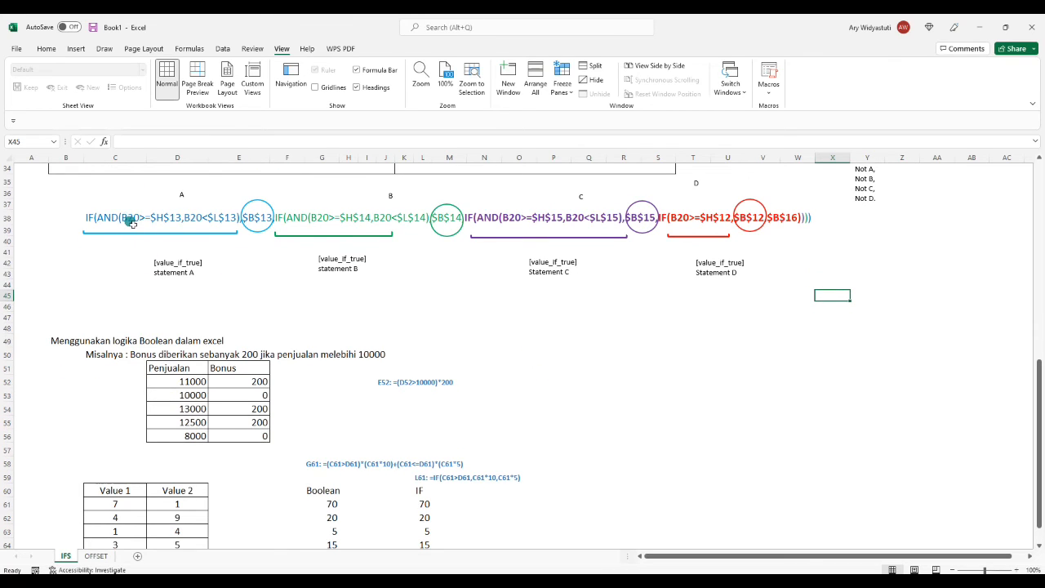
{"action": "scroll", "coordinate": [208, 396], "scroll_direction": "down", "scroll_amount": 1}
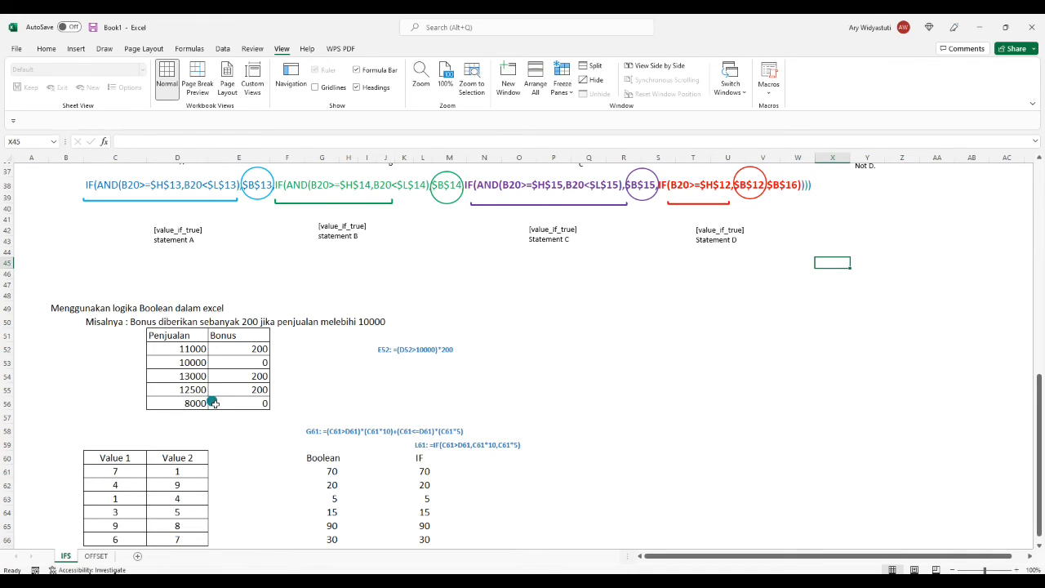
{"action": "scroll", "coordinate": [216, 399], "scroll_direction": "down", "scroll_amount": 1}
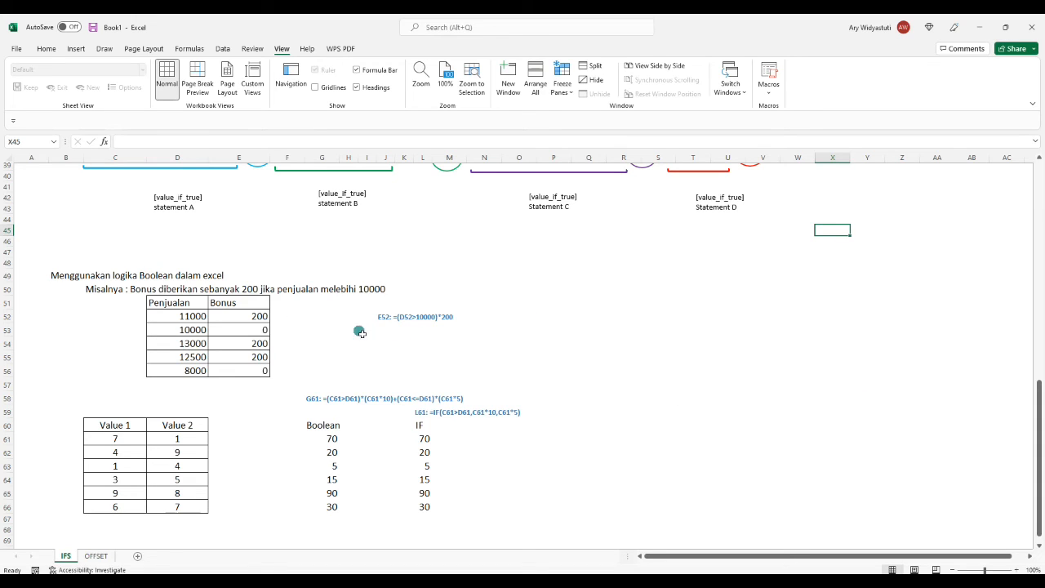
- Evaluate the (D52>10000) part of E52's bonus formula in place, then restore the expression and commit the formula
{"action": "left_click", "coordinate": [256, 317]}
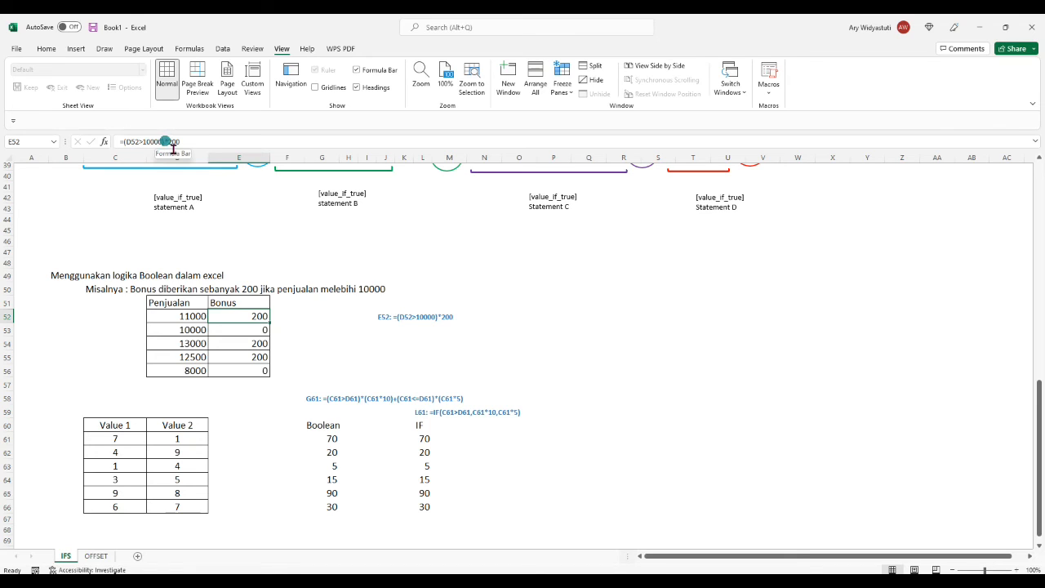
{"action": "left_click_drag", "start_coordinate": [167, 142], "coordinate": [129, 142]}
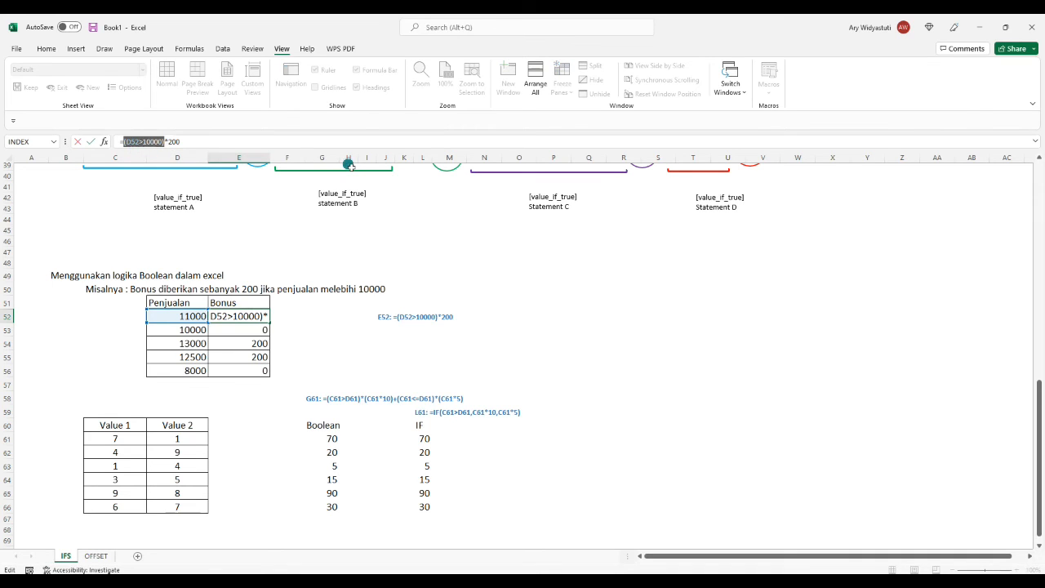
{"action": "key", "text": "F9"}
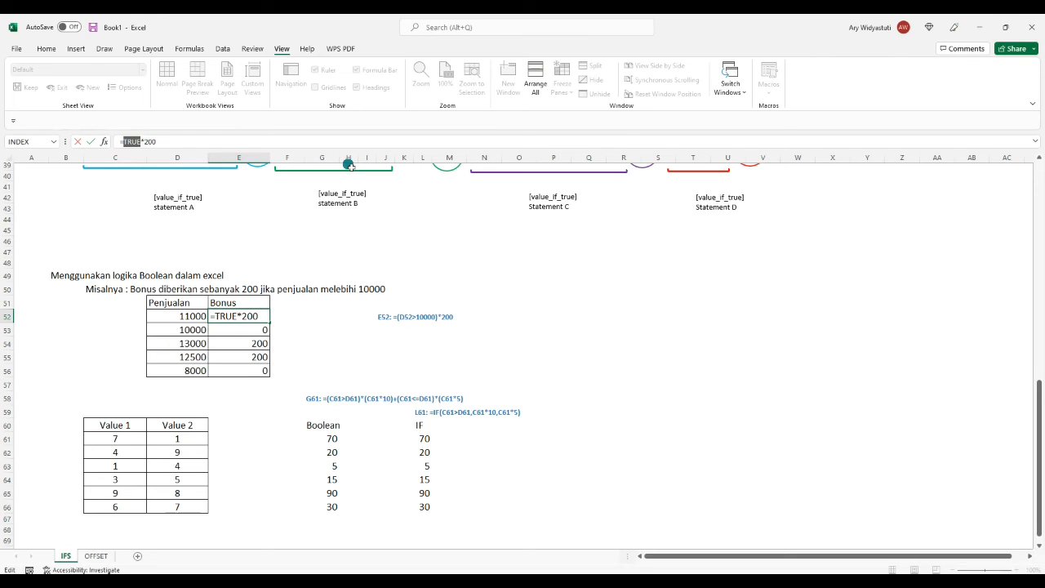
{"action": "key", "text": "ctrl+z"}
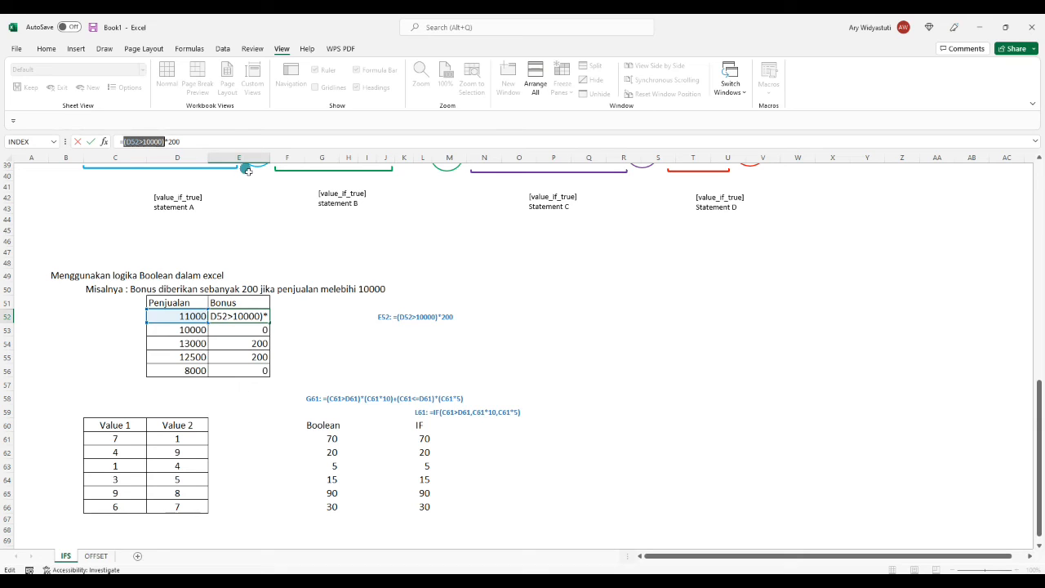
{"action": "key", "text": "Return"}
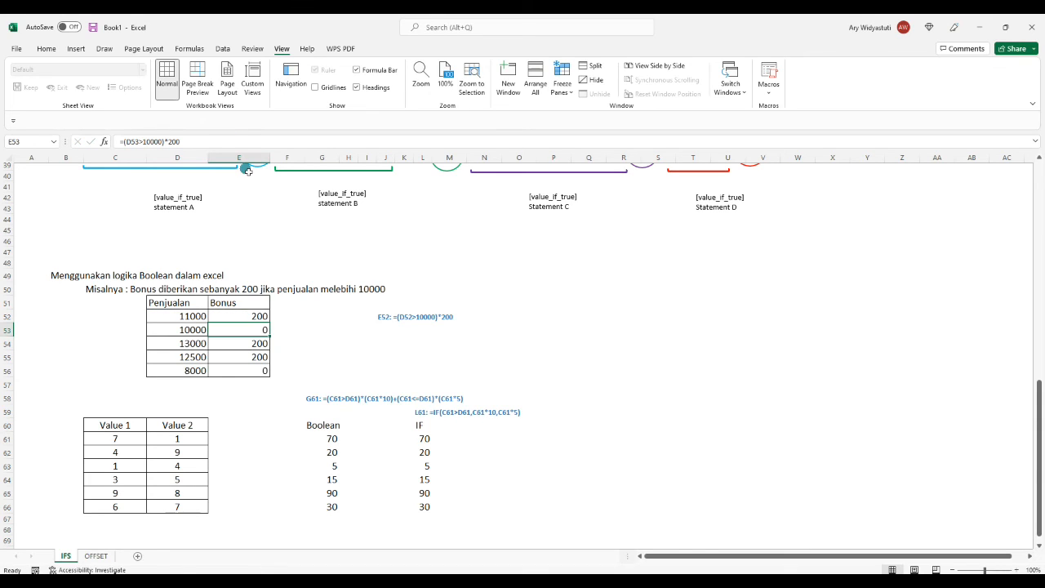
- Fill E52's bonus formula down through E56 and check the sales value and bonus formula in row 53
{"action": "left_click", "coordinate": [260, 318]}
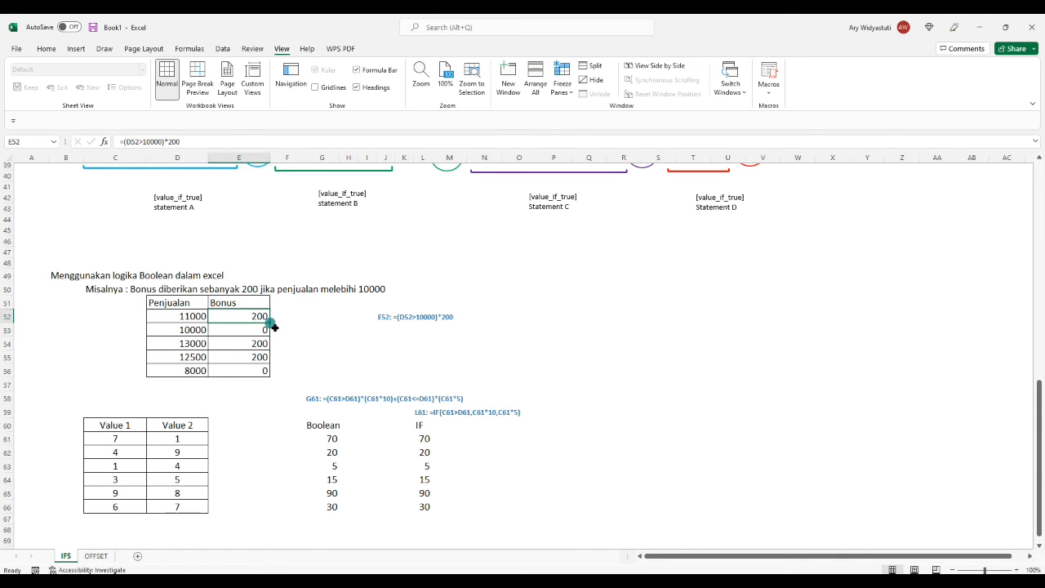
{"action": "double_click", "coordinate": [269, 322]}
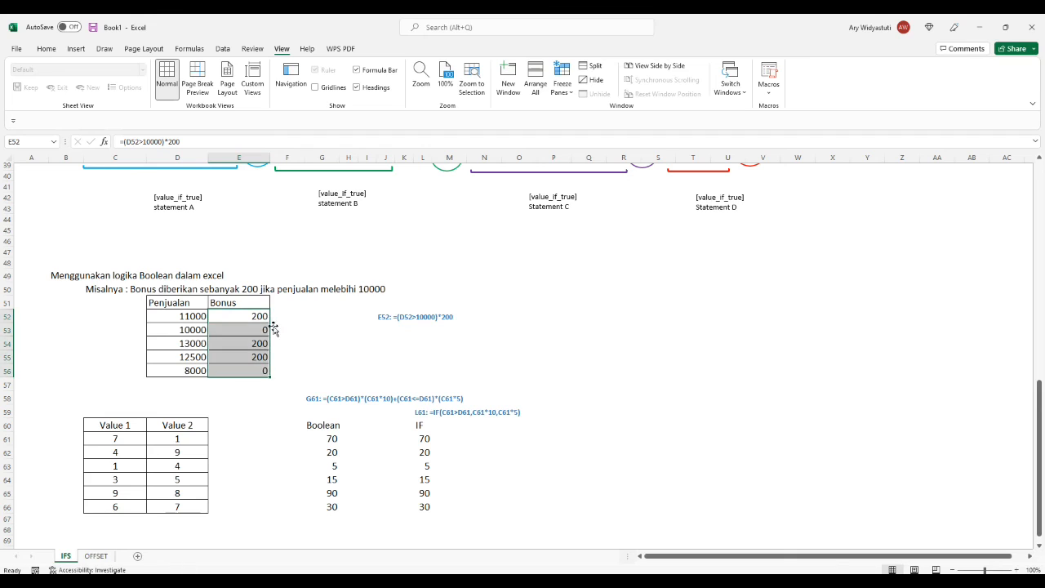
{"action": "left_click", "coordinate": [196, 330]}
{"action": "left_click", "coordinate": [253, 329]}
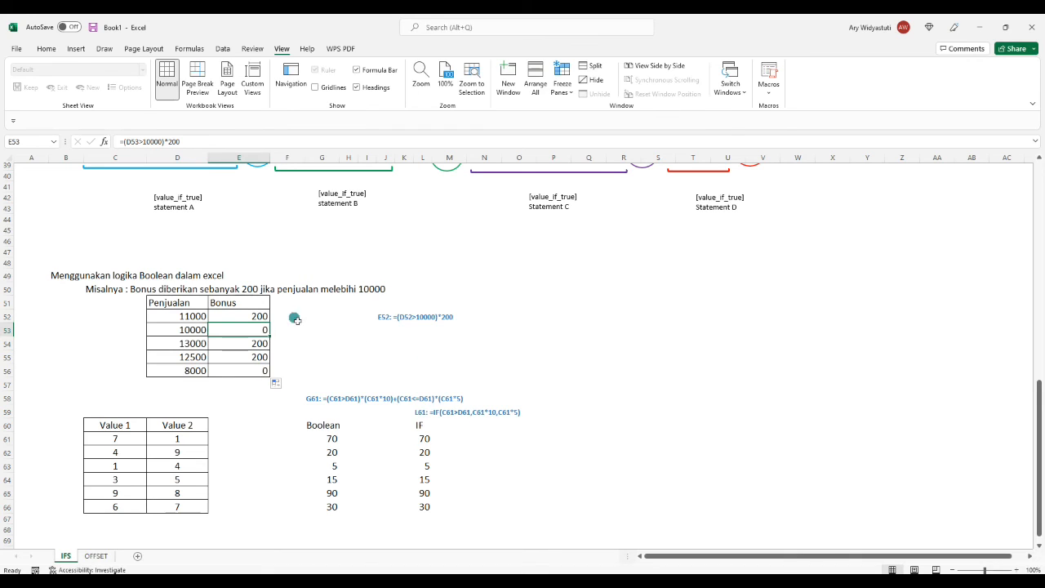
- Change E52's bonus formula to =(D52>=10000)*200 and fill it down through E56
{"action": "left_click", "coordinate": [242, 316]}
{"action": "left_click", "coordinate": [142, 142]}
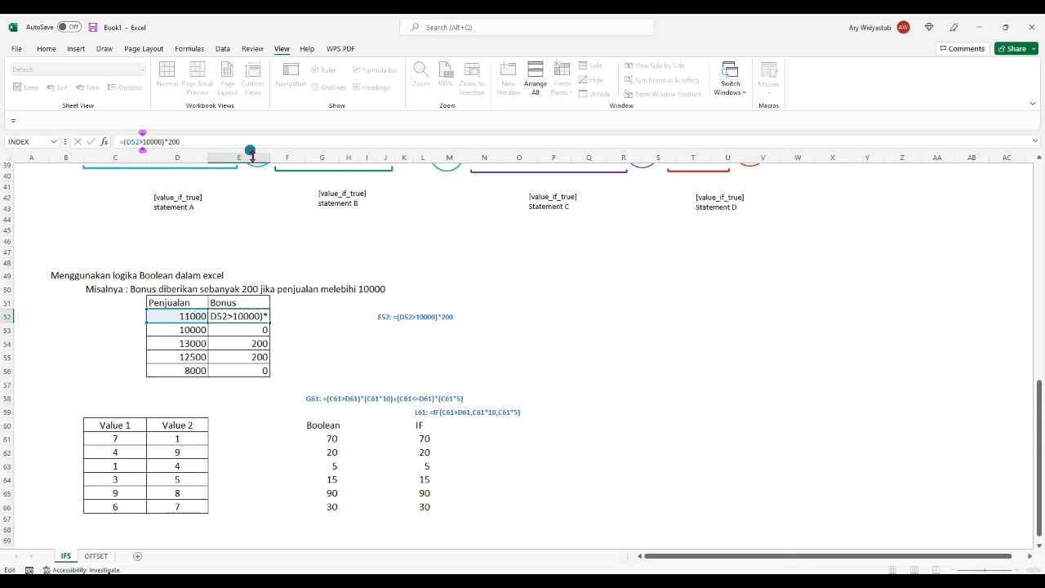
{"action": "type", "text": "="}
{"action": "key", "text": "Return"}
{"action": "left_click", "coordinate": [245, 317]}
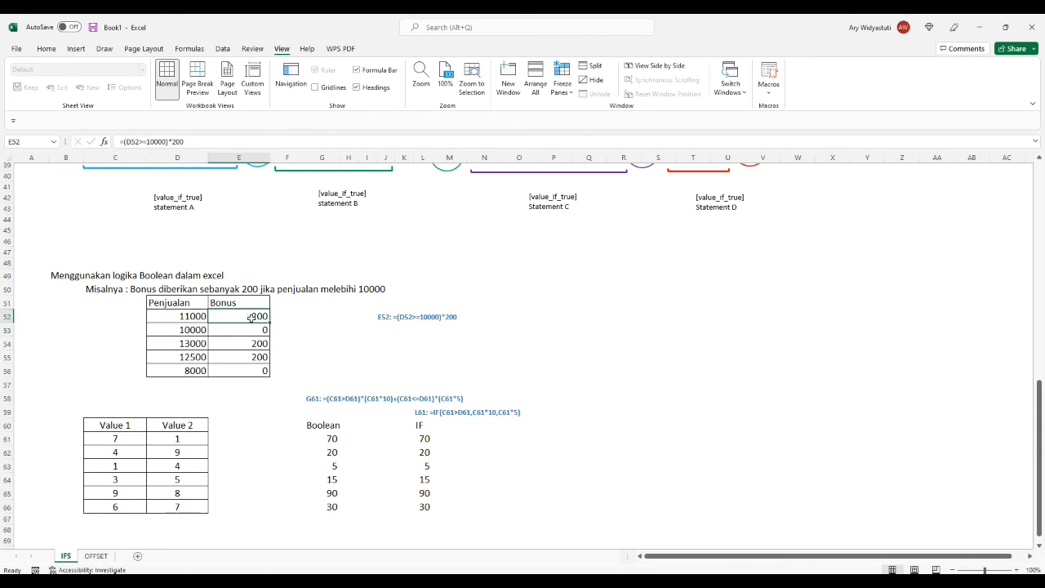
{"action": "left_click_drag", "start_coordinate": [271, 323], "coordinate": [276, 372]}
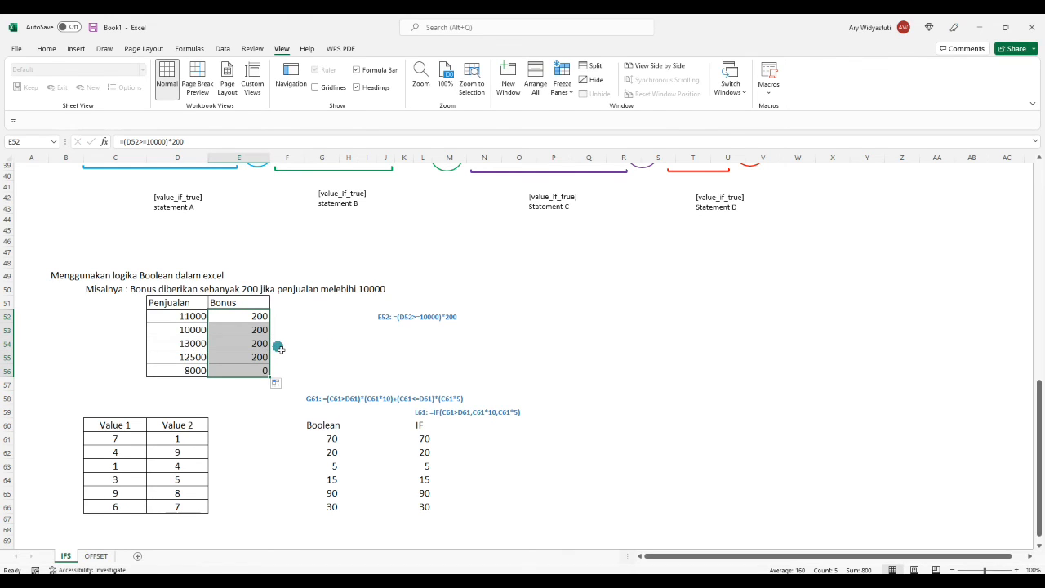
- Restore E52's bonus formula to =(D52>10000)*200 and fill it down through E56
{"action": "left_click", "coordinate": [244, 317]}
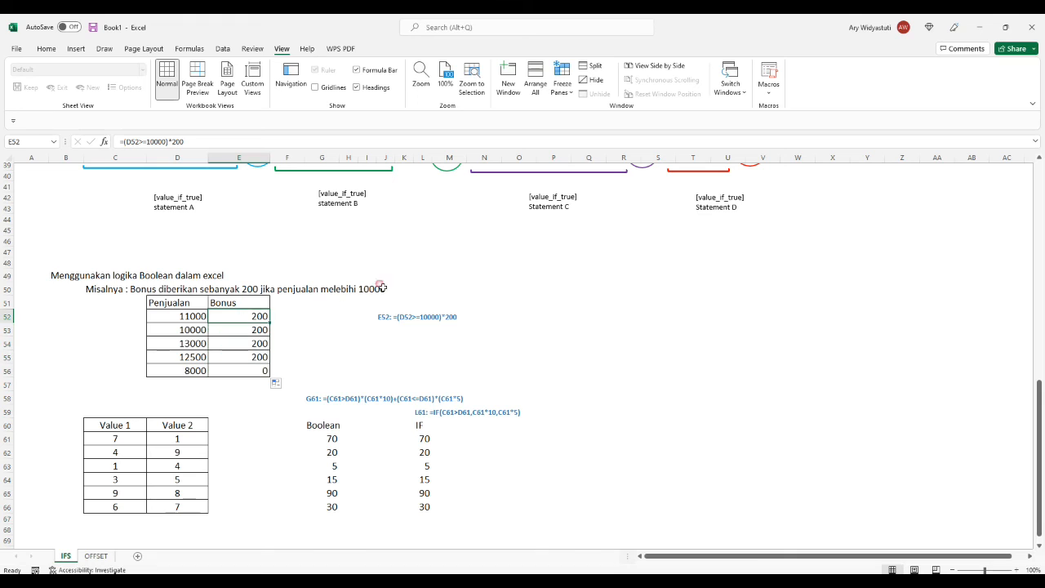
{"action": "left_click", "coordinate": [142, 141]}
{"action": "key", "text": "Return"}
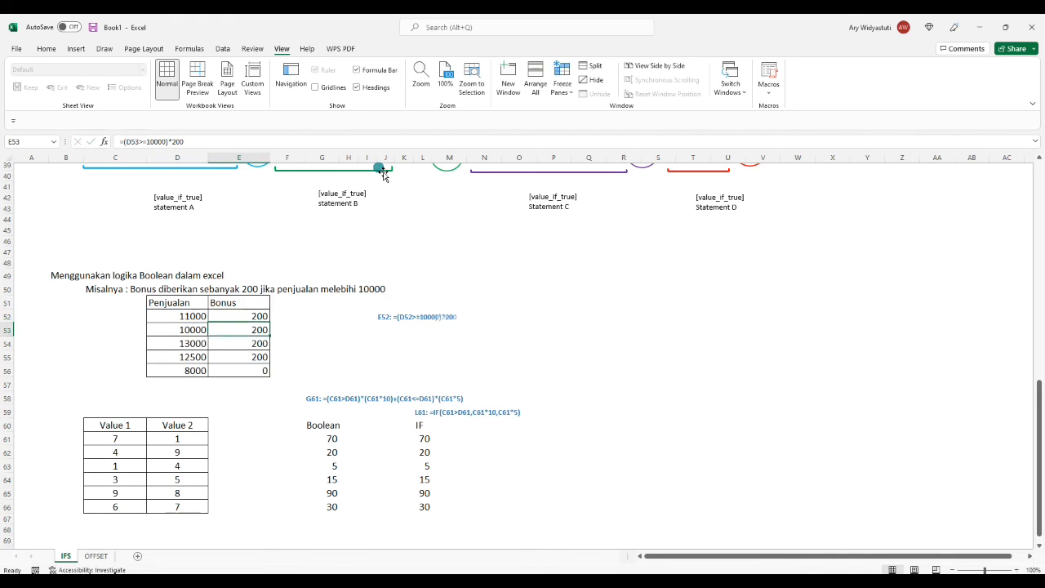
{"action": "left_click", "coordinate": [249, 316]}
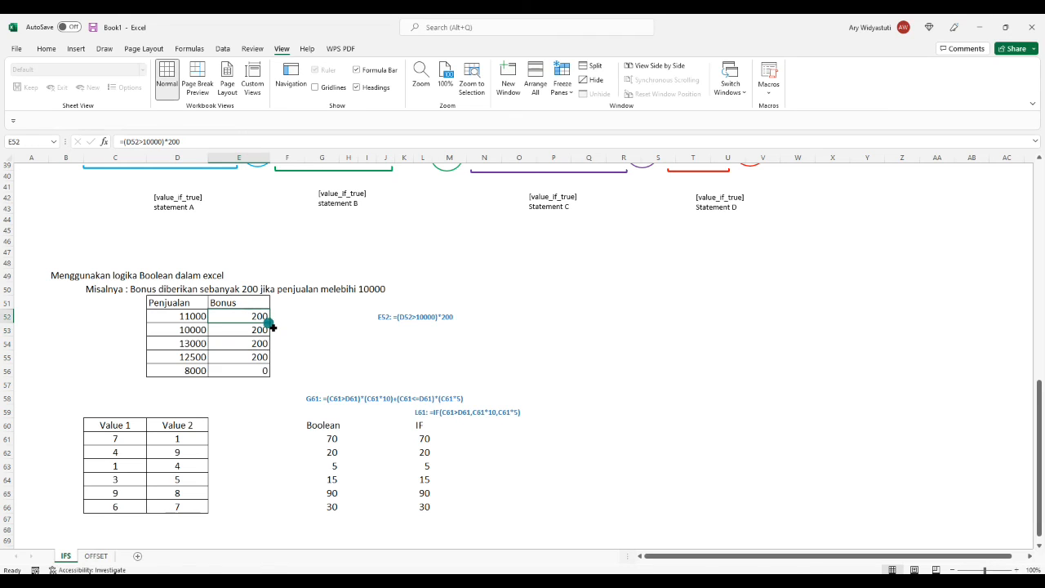
{"action": "left_click_drag", "start_coordinate": [270, 323], "coordinate": [274, 376]}
{"action": "left_click", "coordinate": [322, 357]}
- Compare the Value 1 and Value 2 entries in rows 61 and 62, and examine the Boolean formula in G61
{"action": "scroll", "coordinate": [210, 438], "scroll_direction": "down", "scroll_amount": 3}
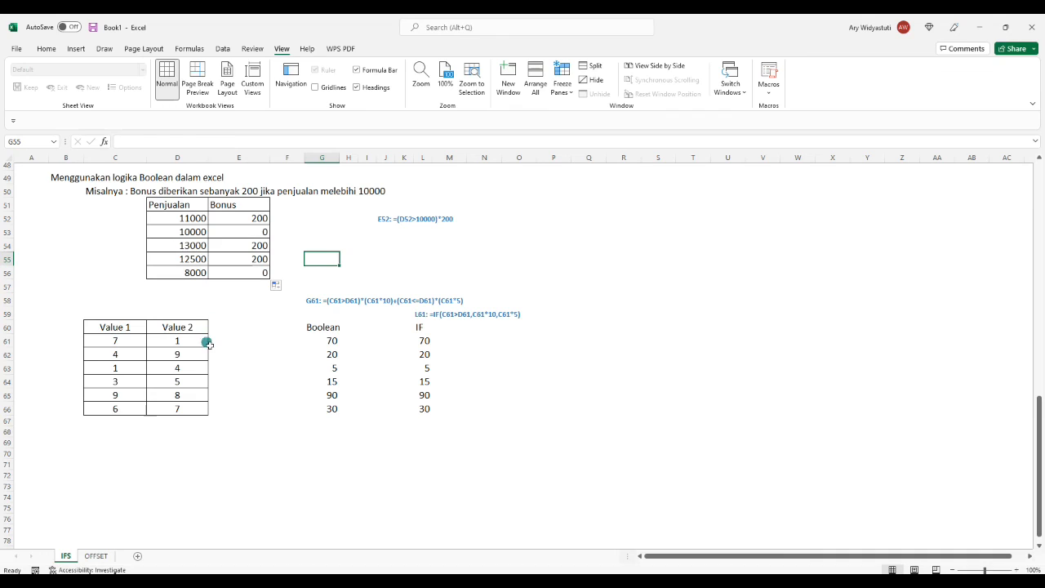
{"action": "left_click", "coordinate": [245, 356]}
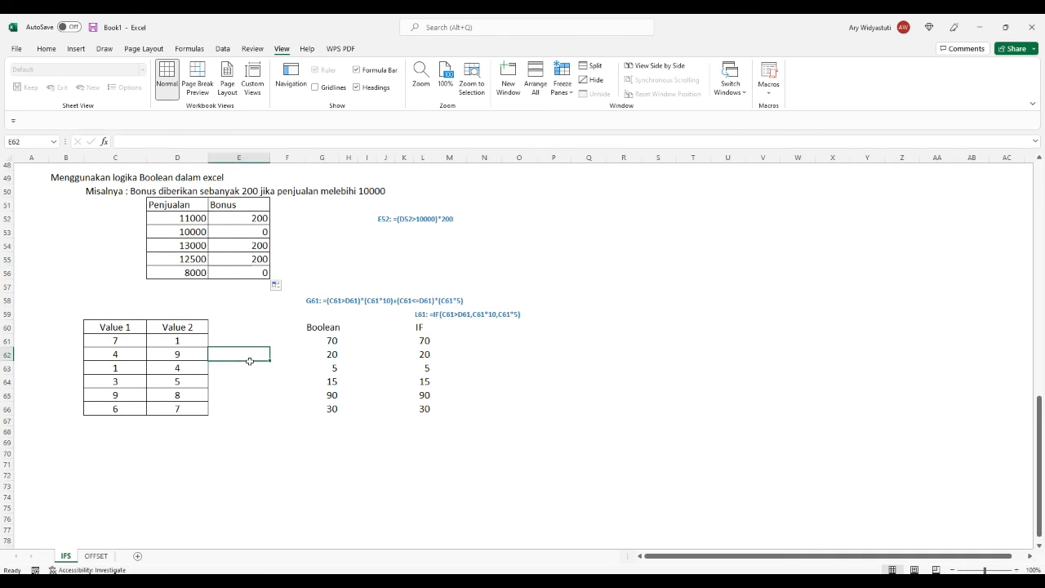
{"action": "left_click", "coordinate": [125, 345]}
{"action": "left_click", "coordinate": [173, 342]}
{"action": "left_click", "coordinate": [121, 359]}
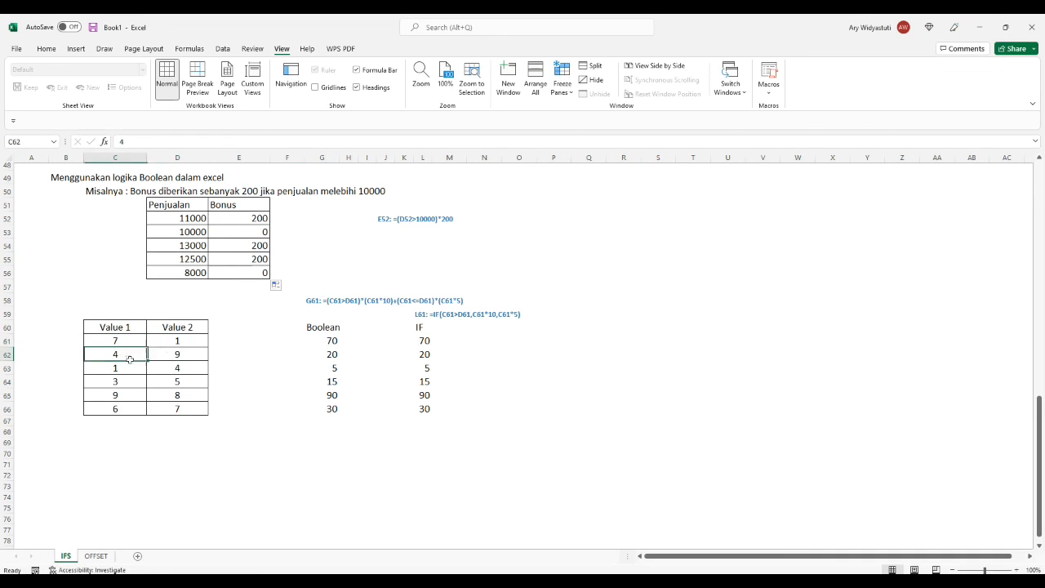
{"action": "left_click", "coordinate": [173, 355]}
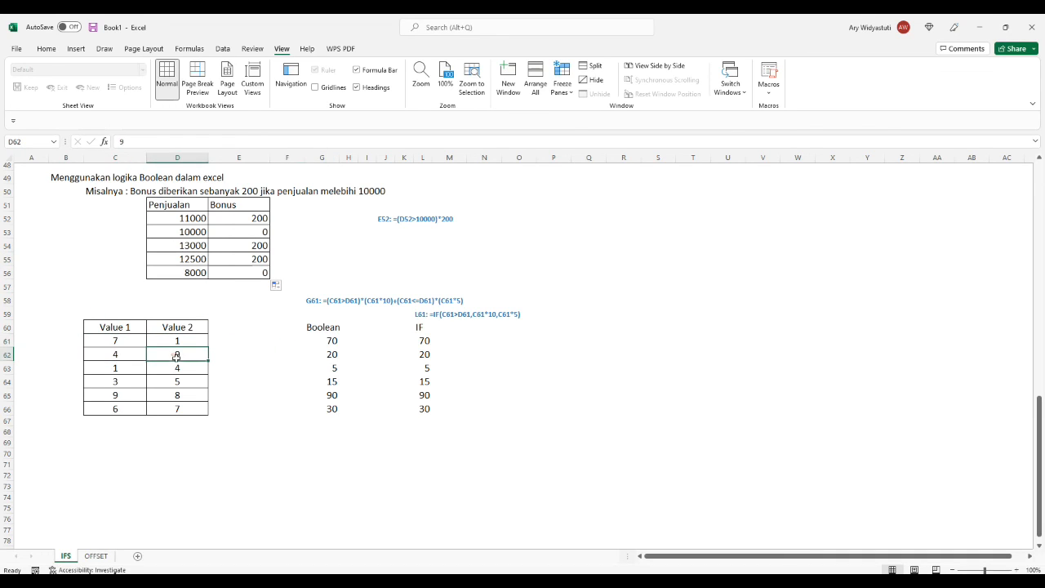
{"action": "left_click", "coordinate": [320, 345]}
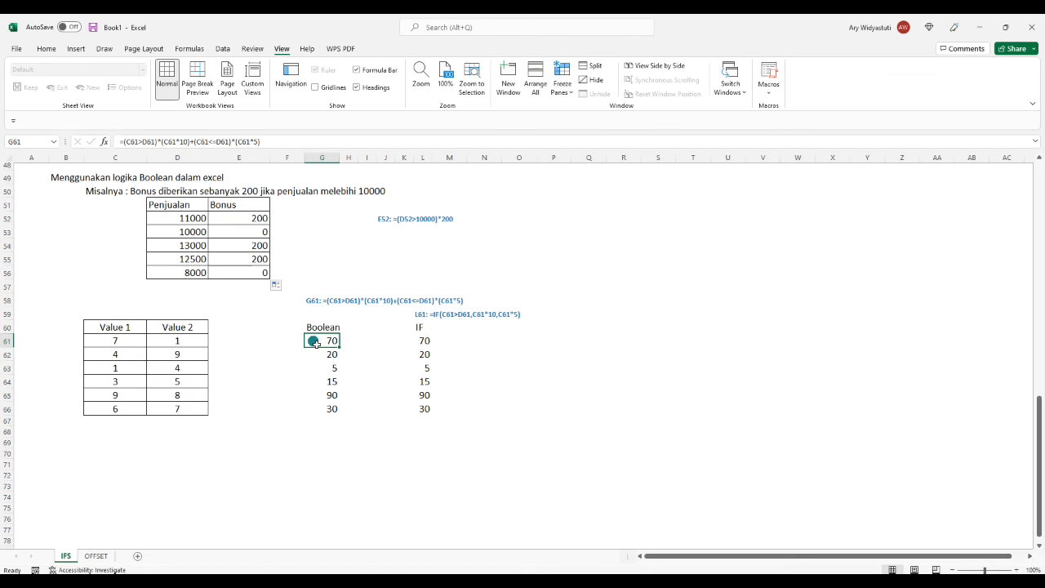
{"action": "double_click", "coordinate": [314, 341]}
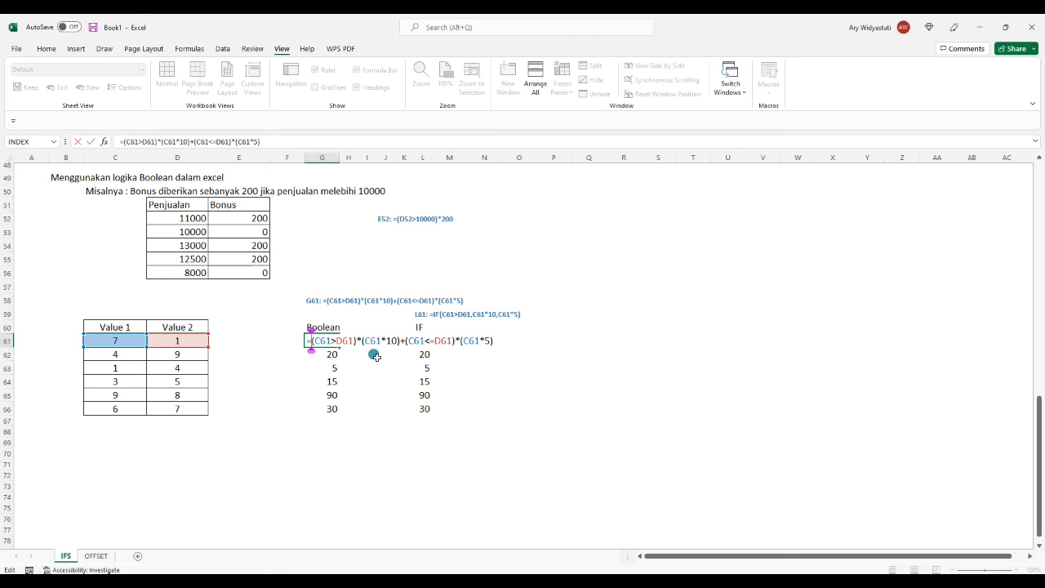
{"action": "key", "text": "Return"}
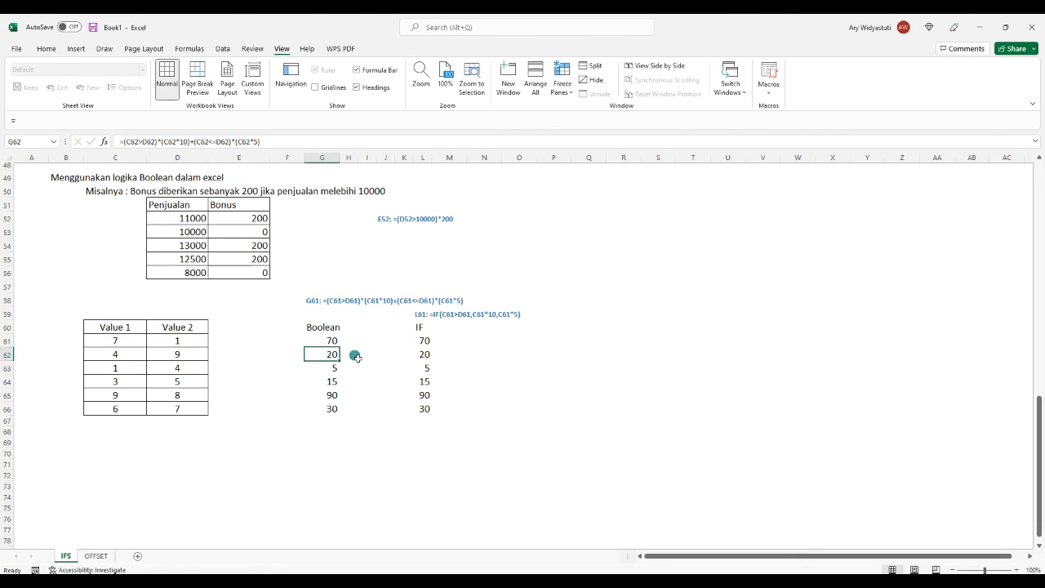
- Inspect the IF formula in L61 and the Value 1 and Value 2 cells it compares, C61 and D61
{"action": "left_click", "coordinate": [406, 339]}
{"action": "left_click", "coordinate": [424, 342]}
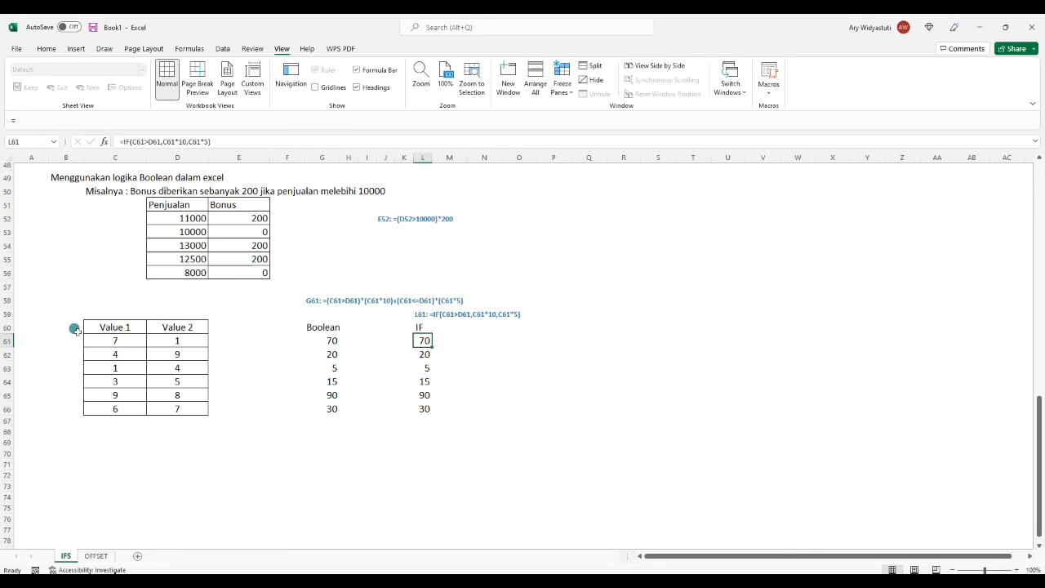
{"action": "left_click", "coordinate": [118, 346]}
{"action": "left_click", "coordinate": [118, 345]}
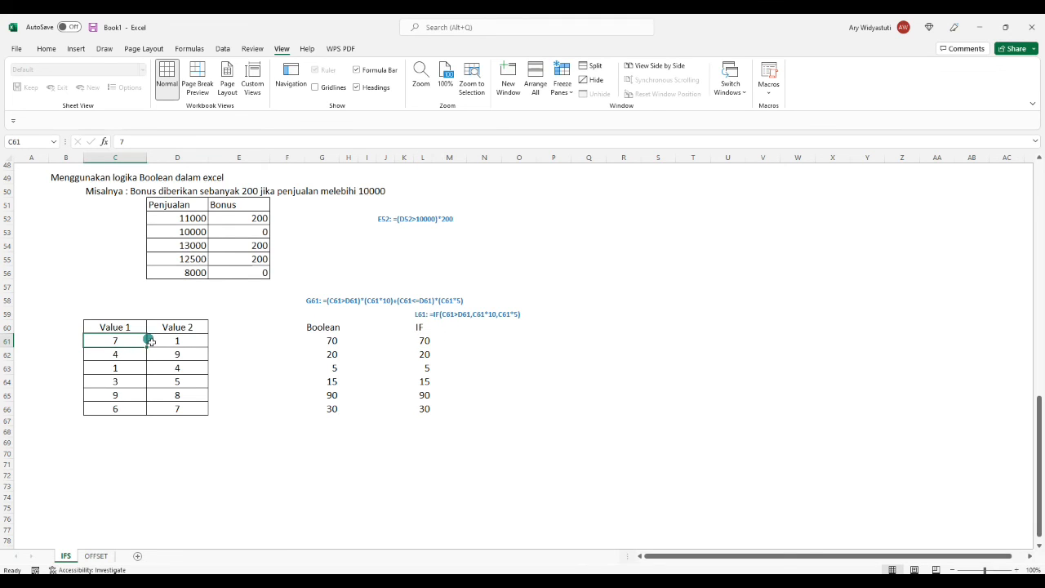
{"action": "left_click", "coordinate": [178, 340]}
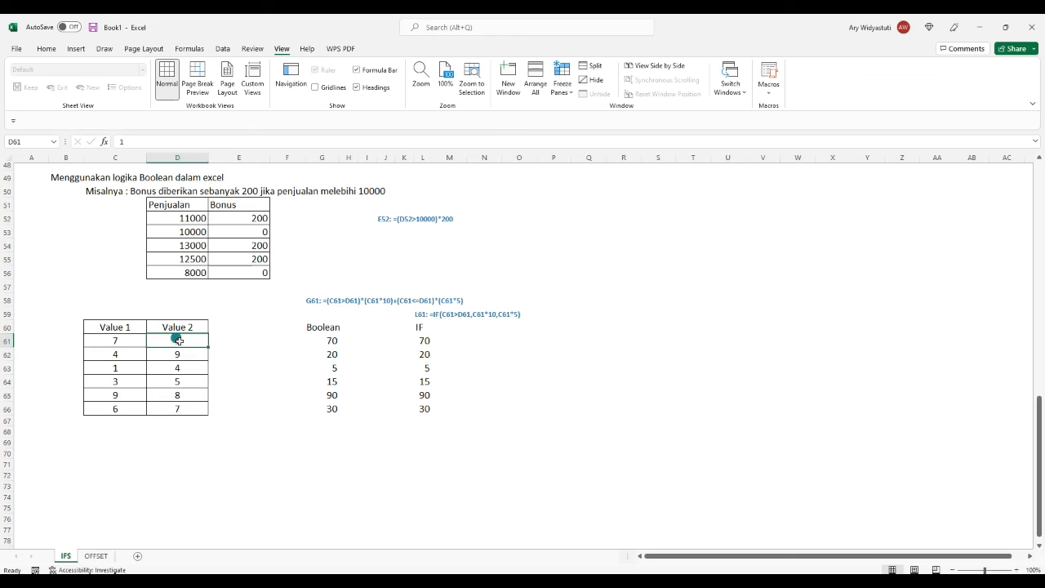
{"action": "left_click", "coordinate": [119, 341]}
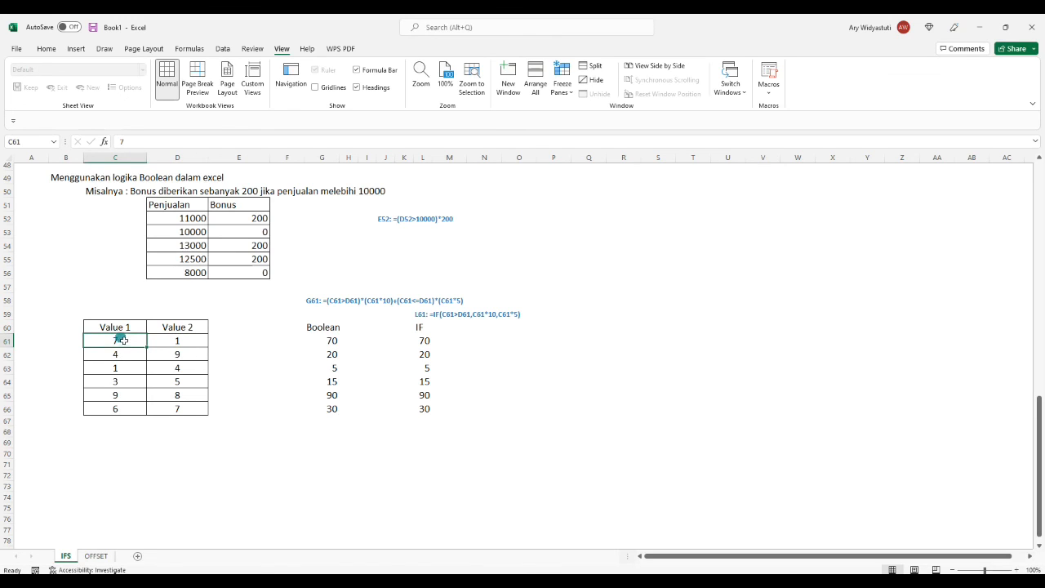
{"action": "left_click", "coordinate": [197, 340]}
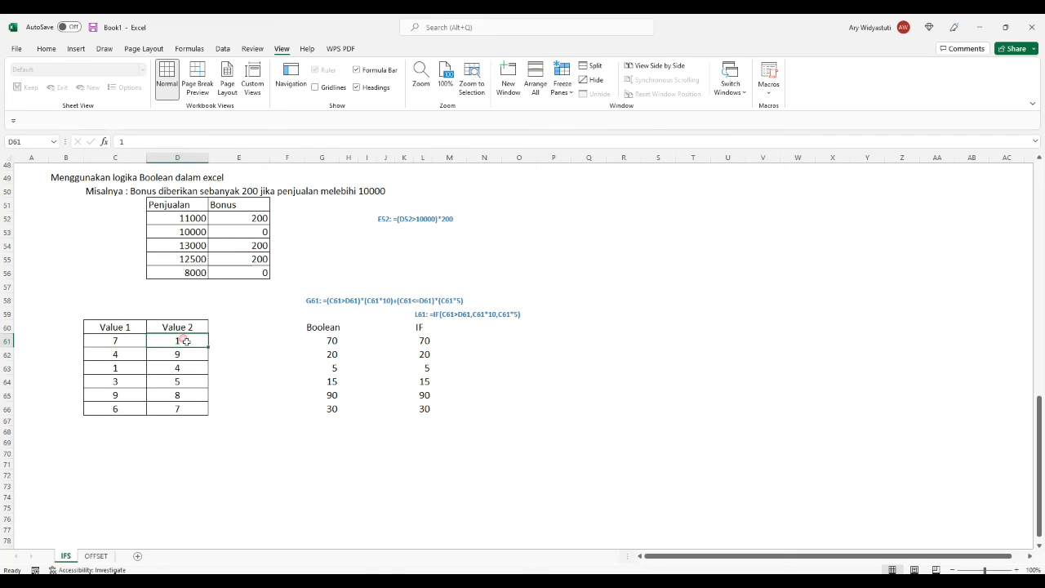